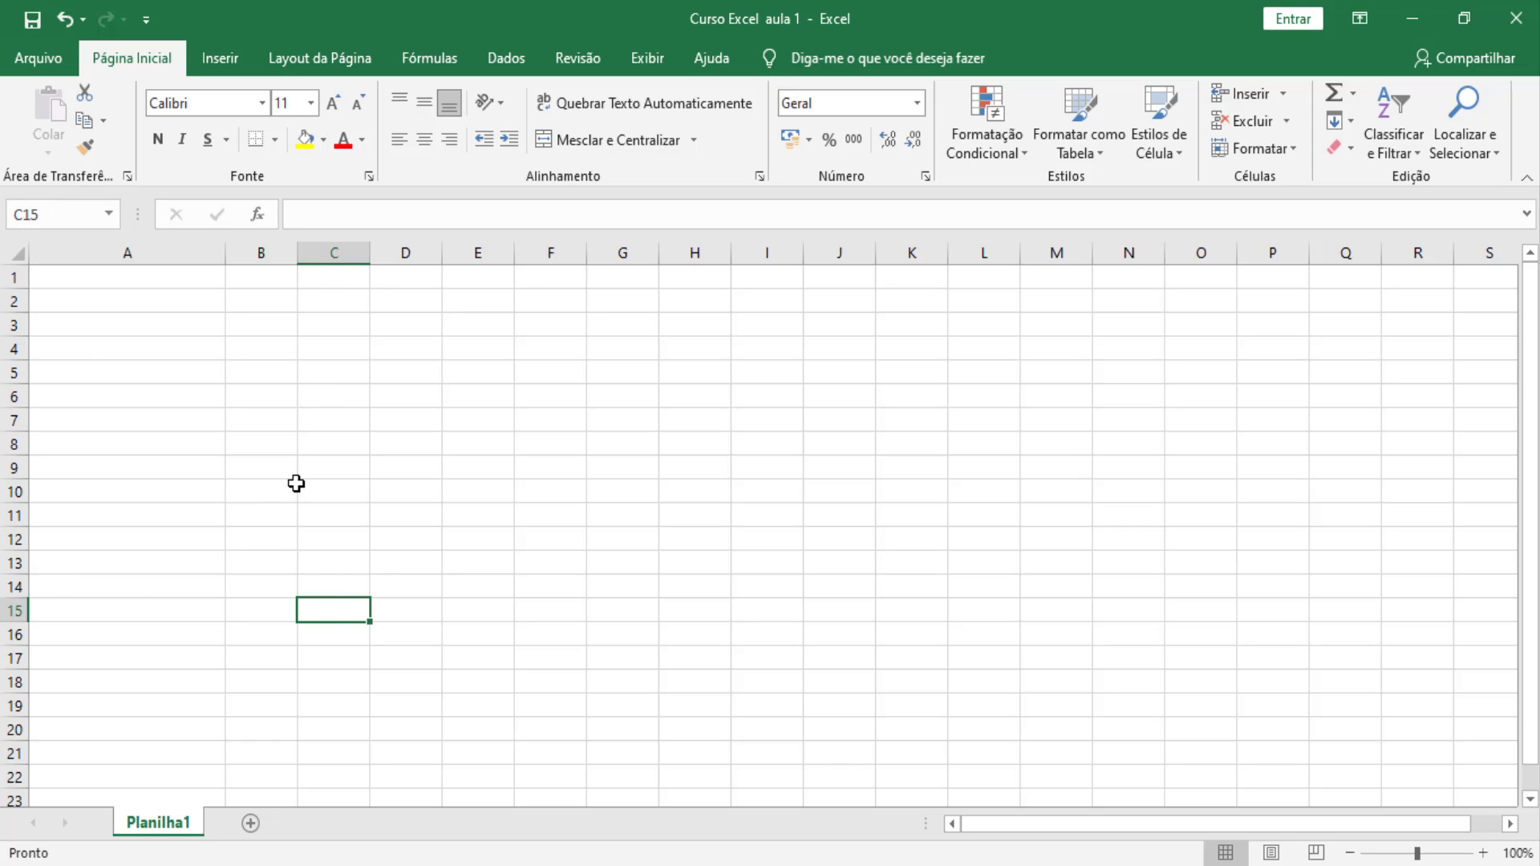
- Select cells B6, C2 and E6 to illustrate how cells are referenced
click(281, 399)
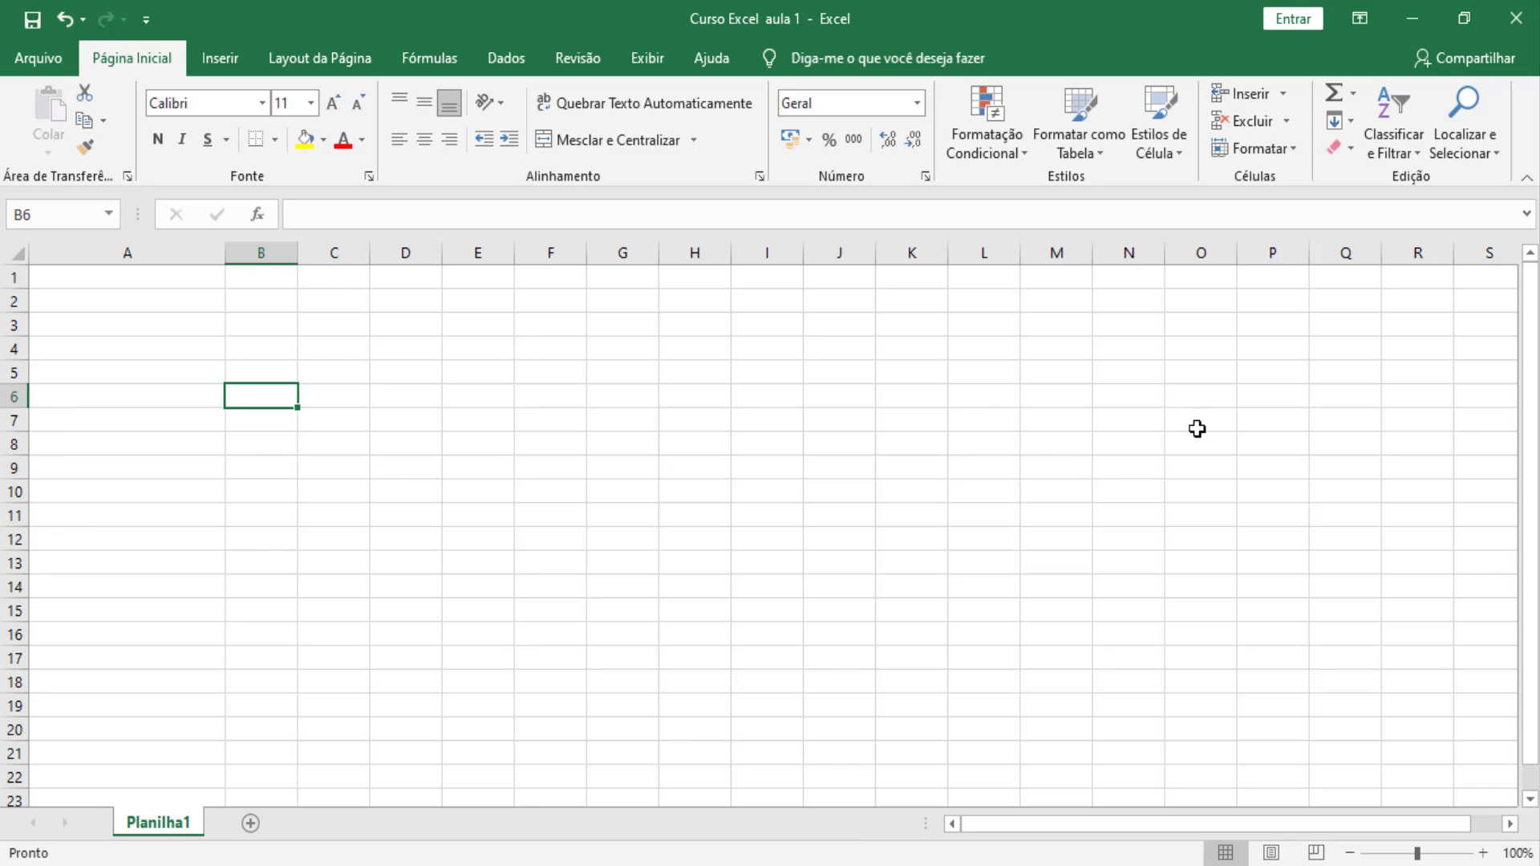
click(343, 290)
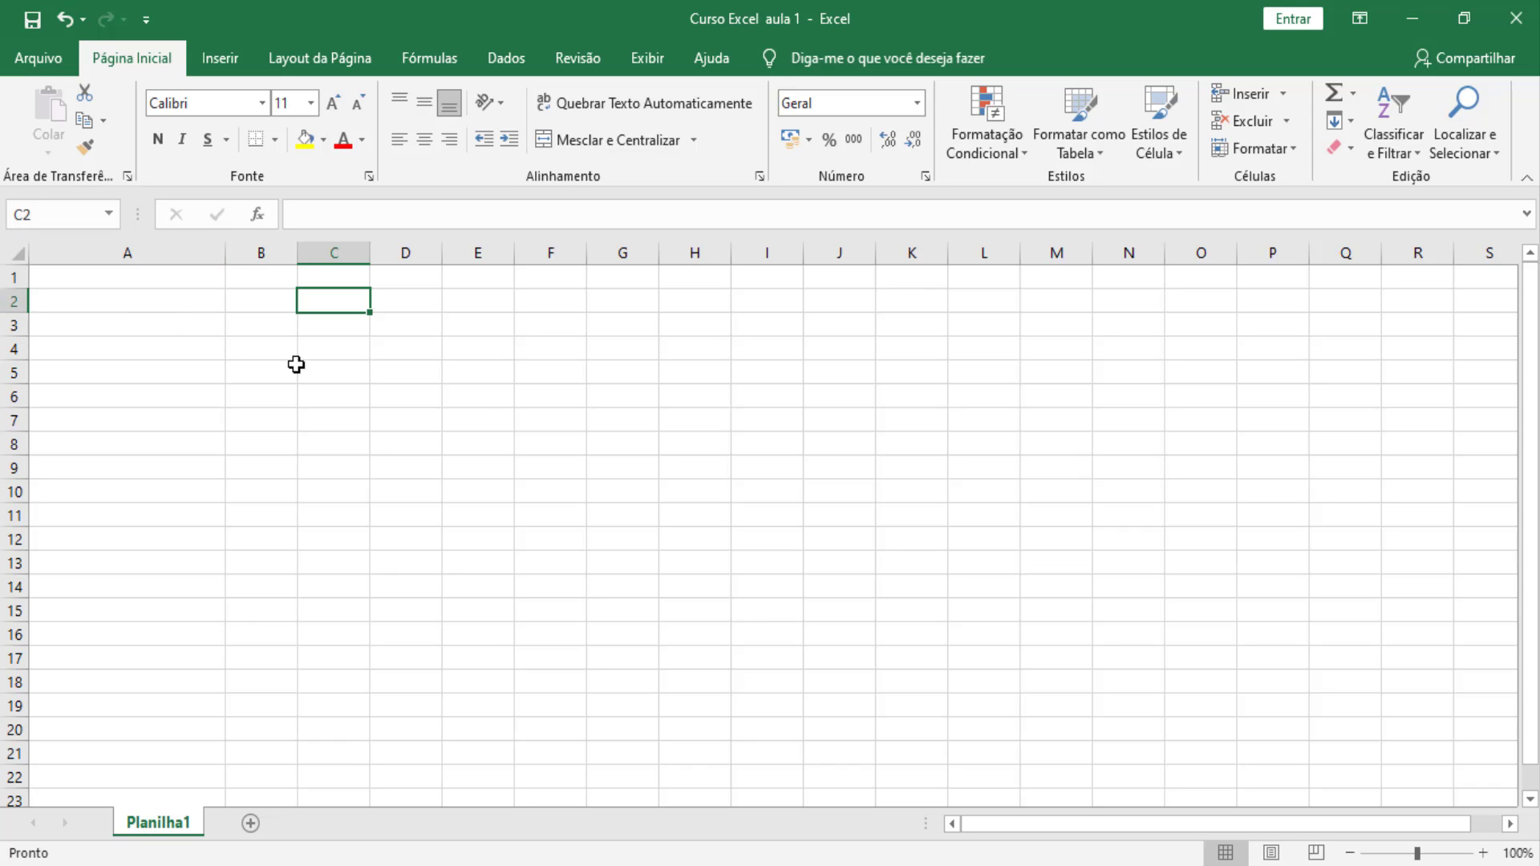
click(464, 398)
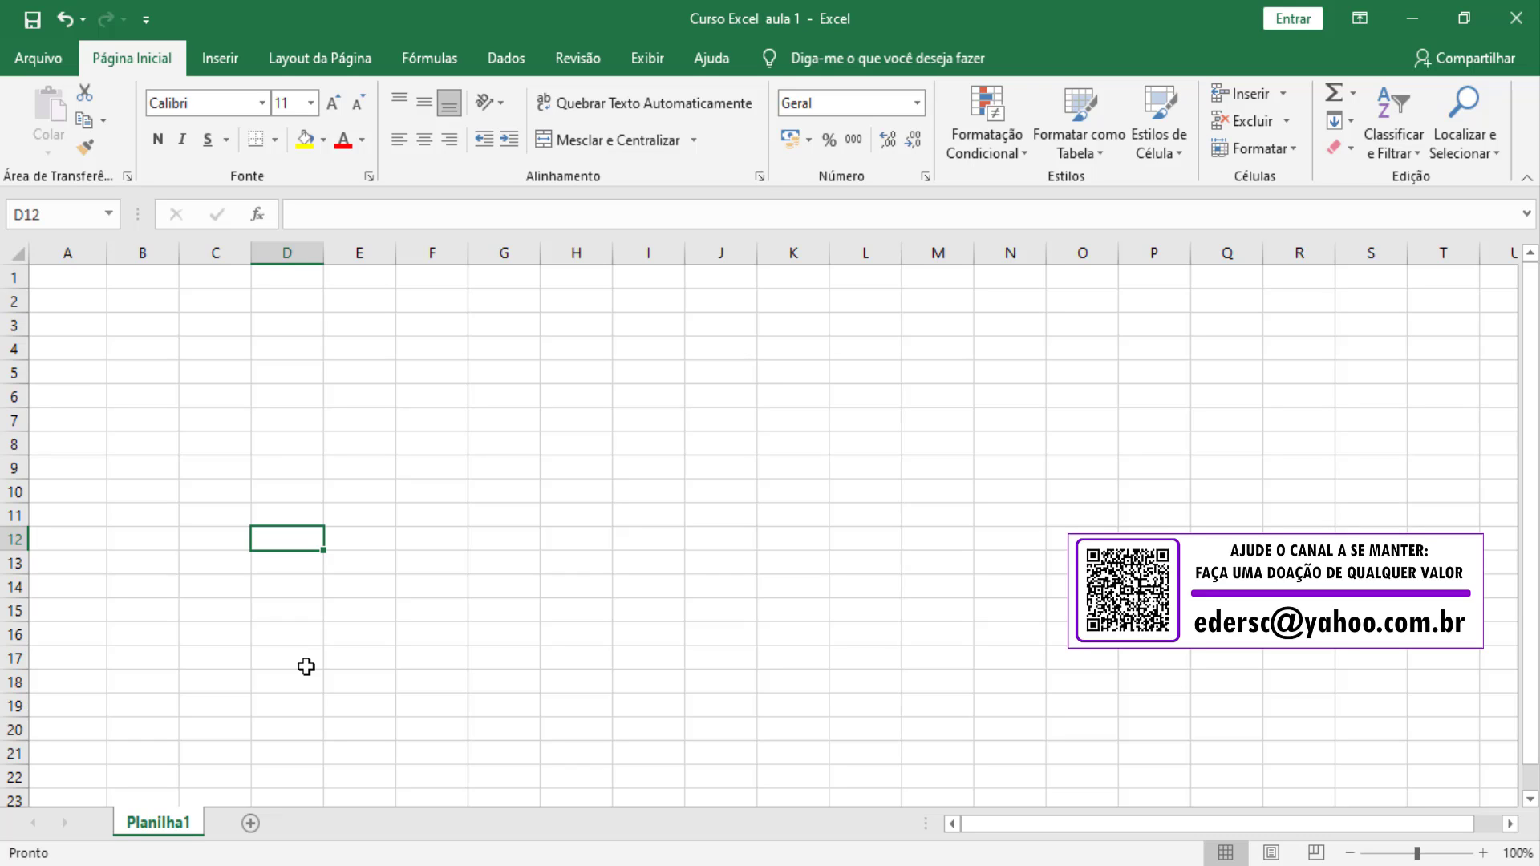
- Enter the title 'Compras de supermercado' in cell A8
click(75, 446)
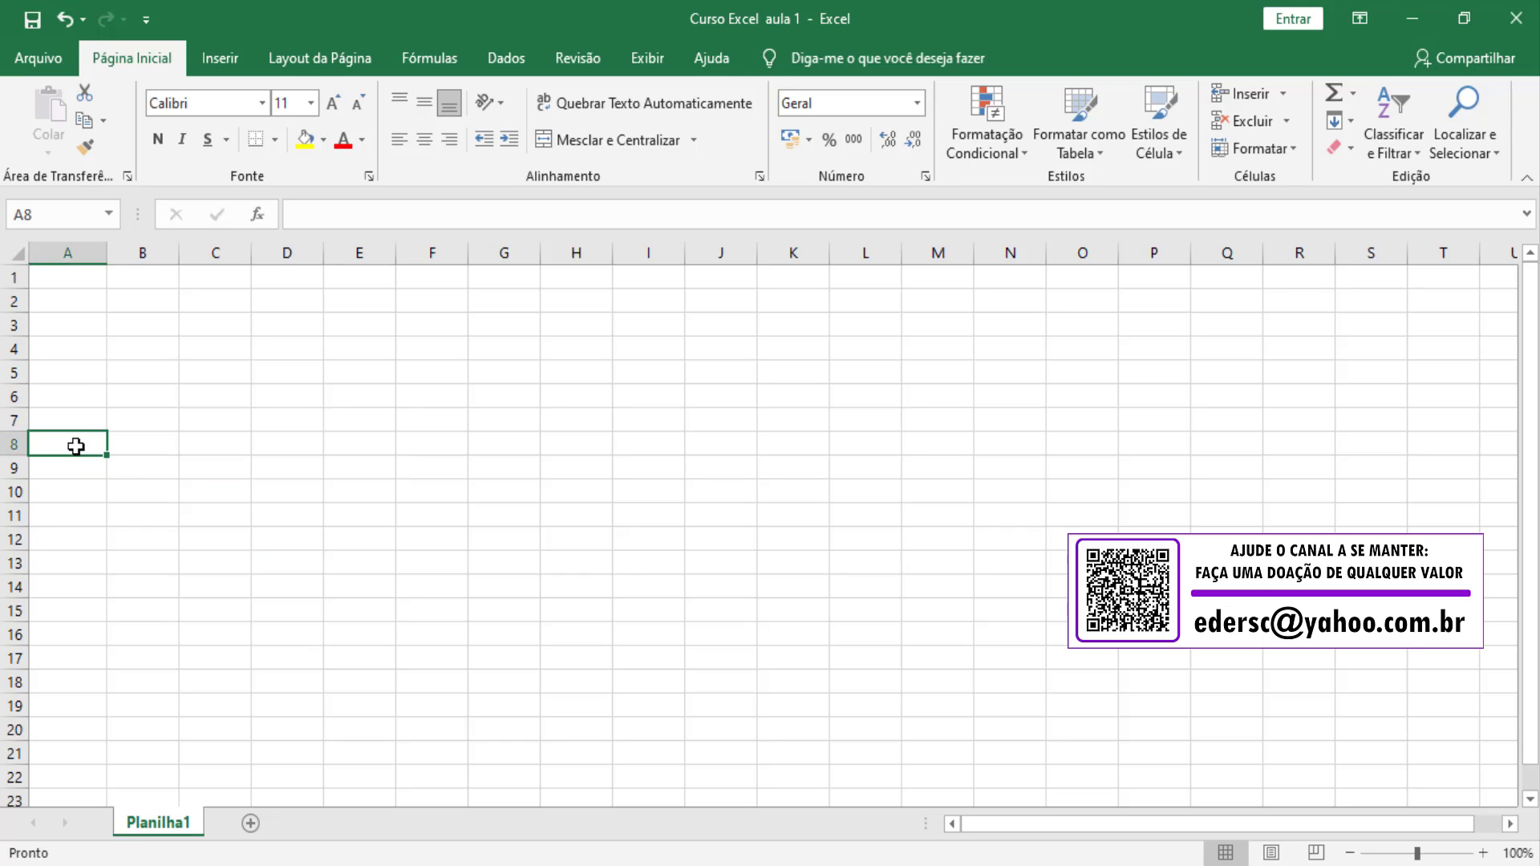
text(Com)
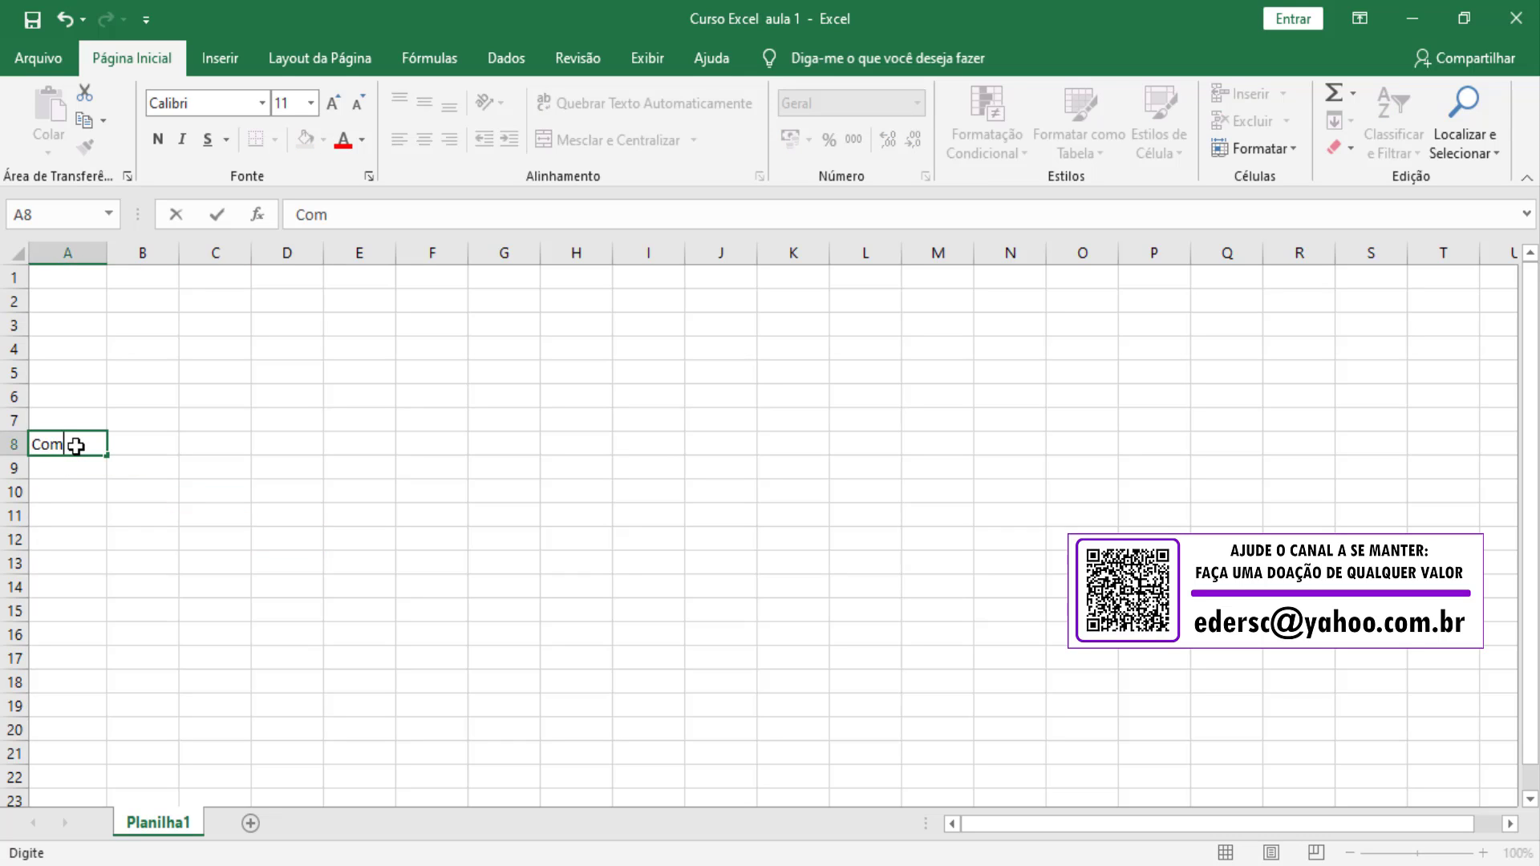
text(pras de sup)
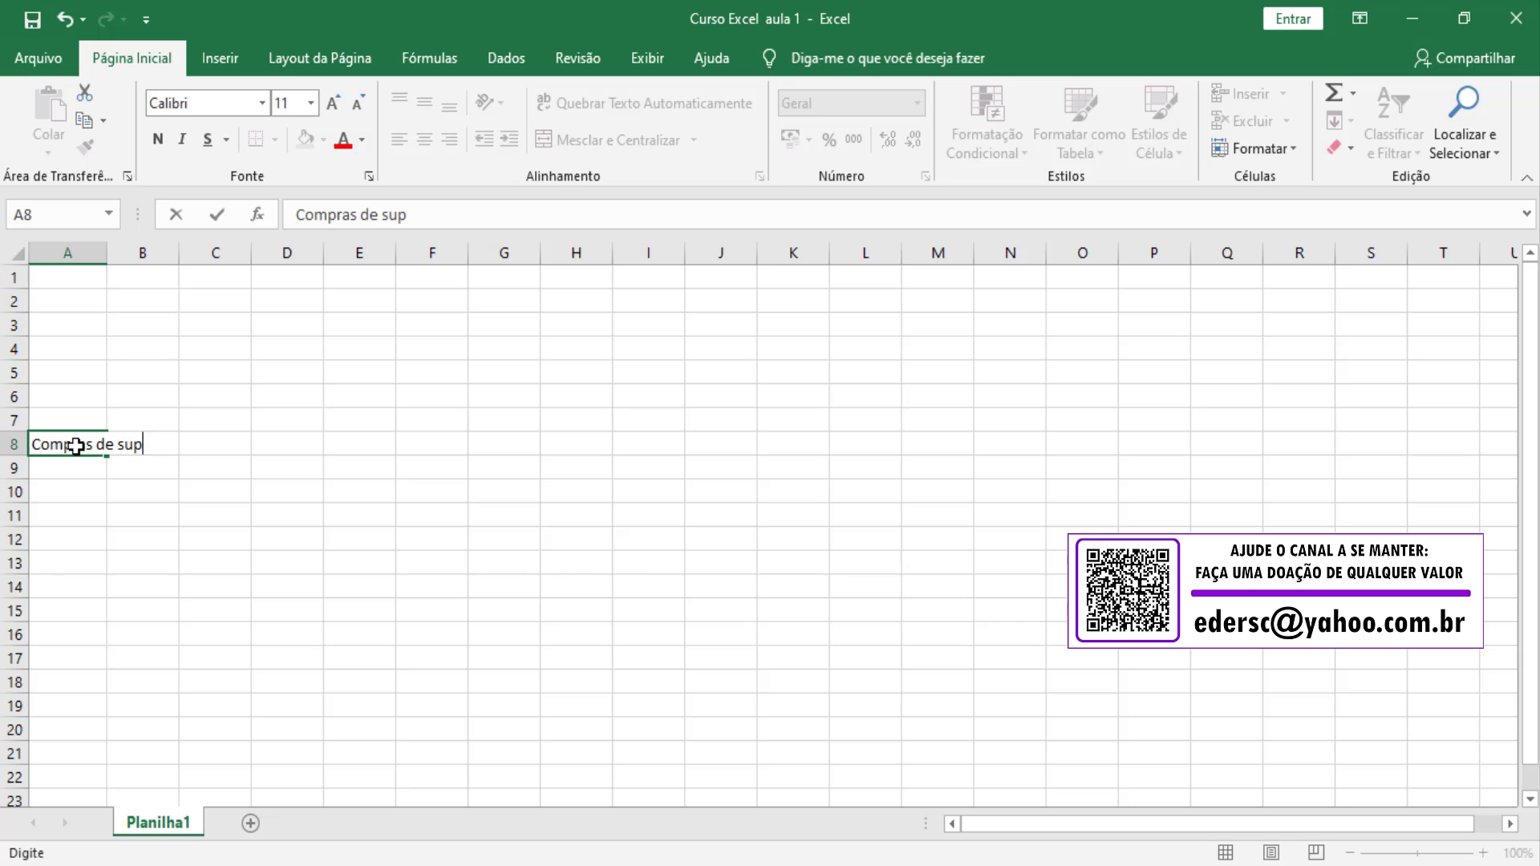
text(ermercado)
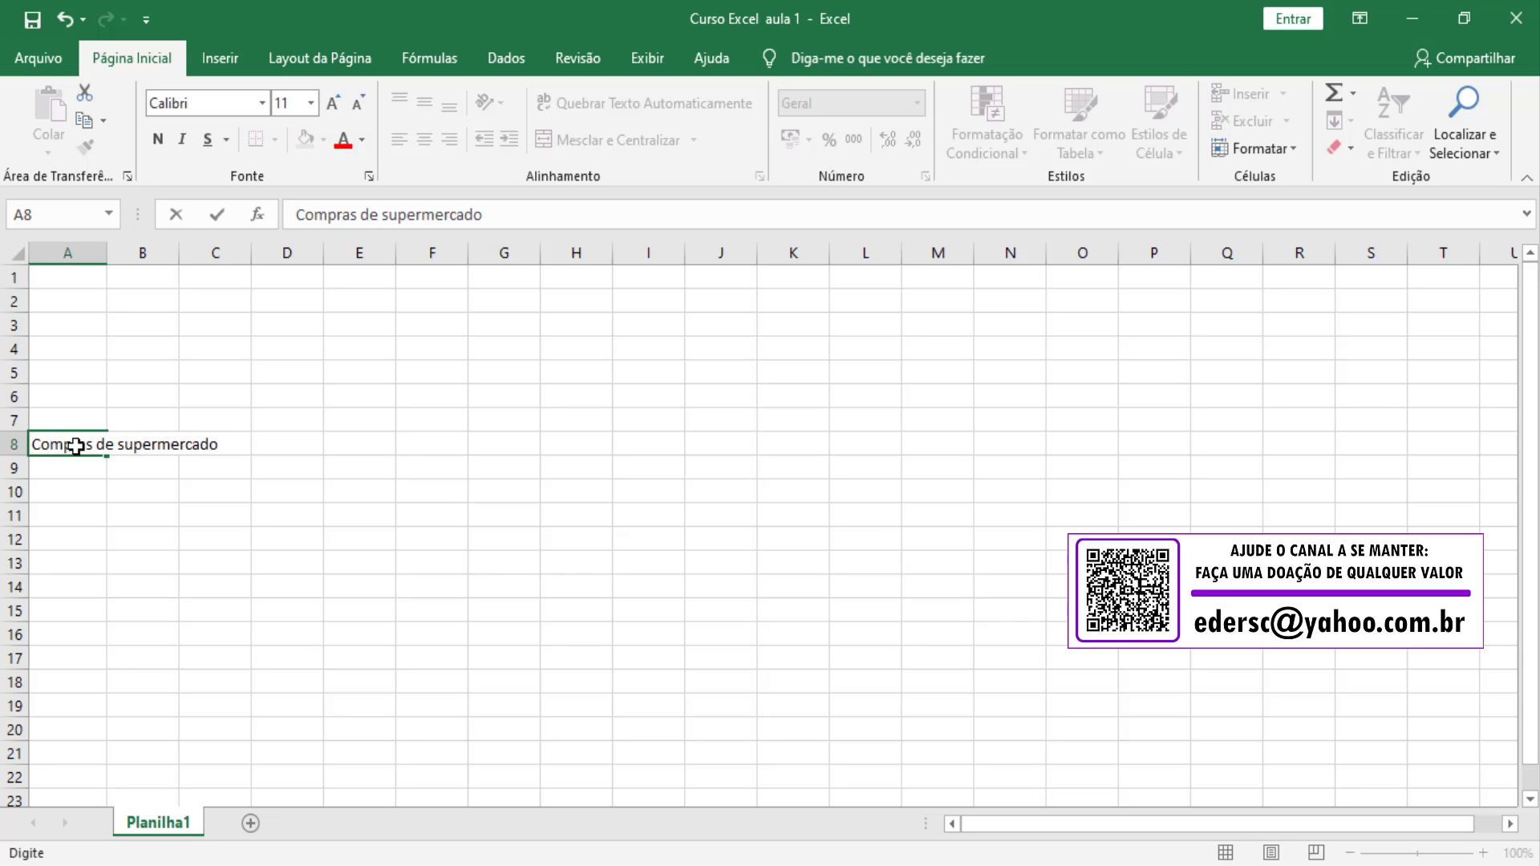
click(65, 497)
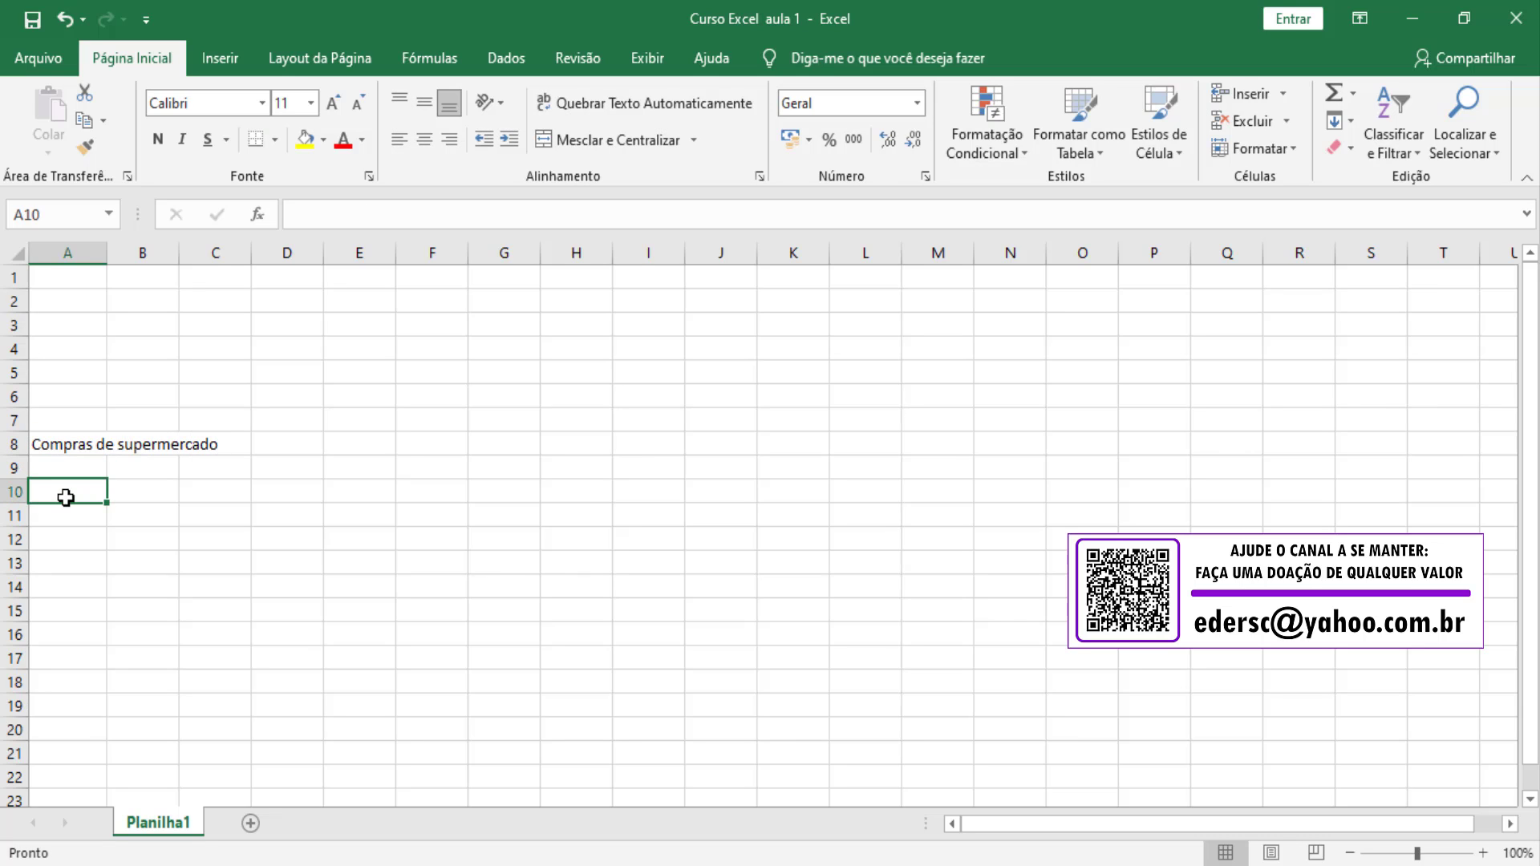
- Type the headers descrição, quant, preço unit and valor total across A10:D10
text(de)
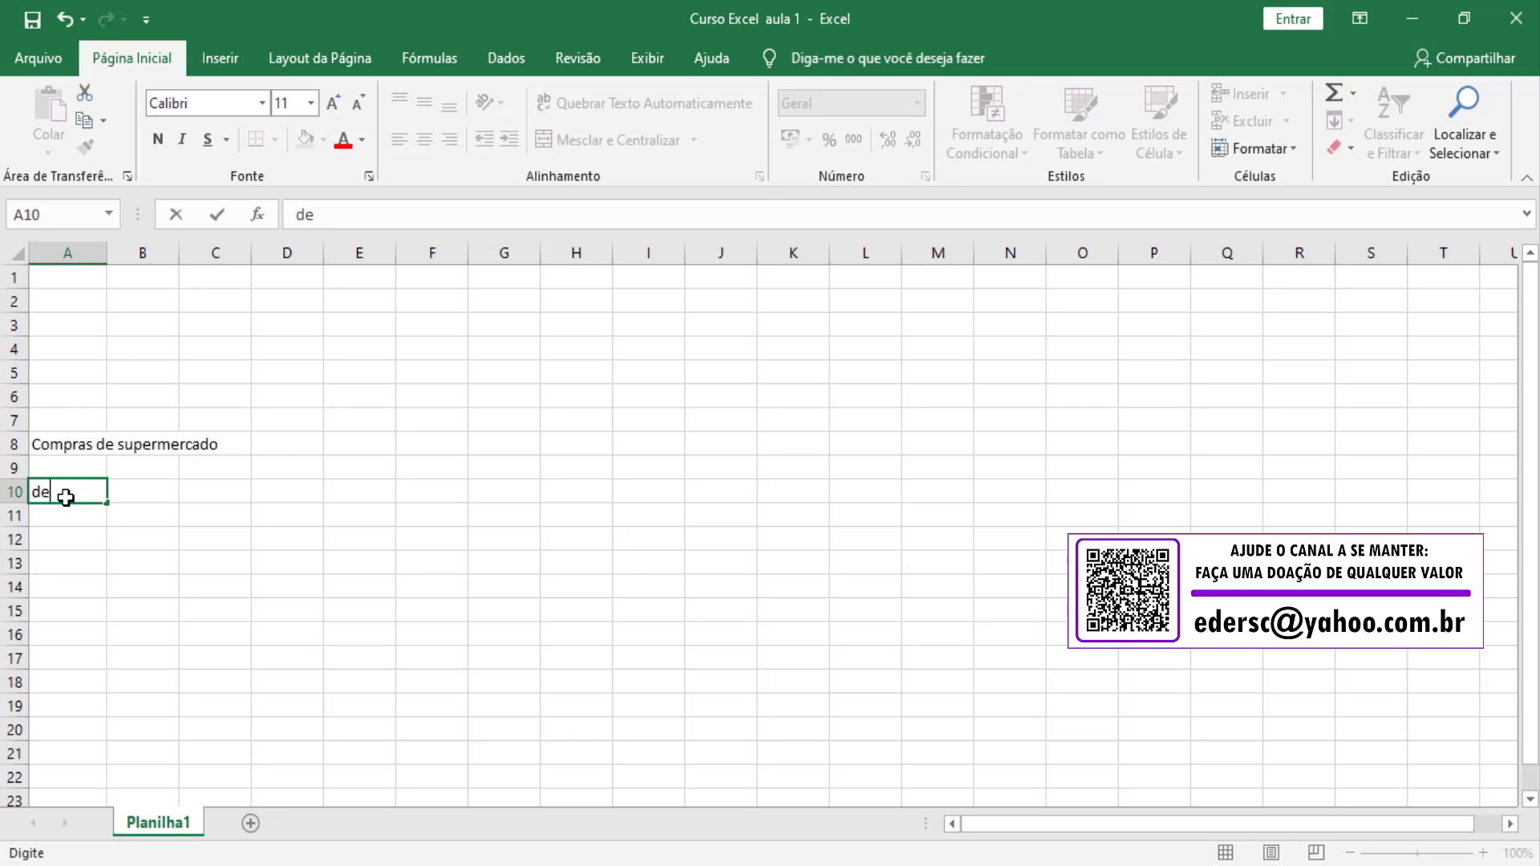
text(scriçã)
text(o)
key(Tab)
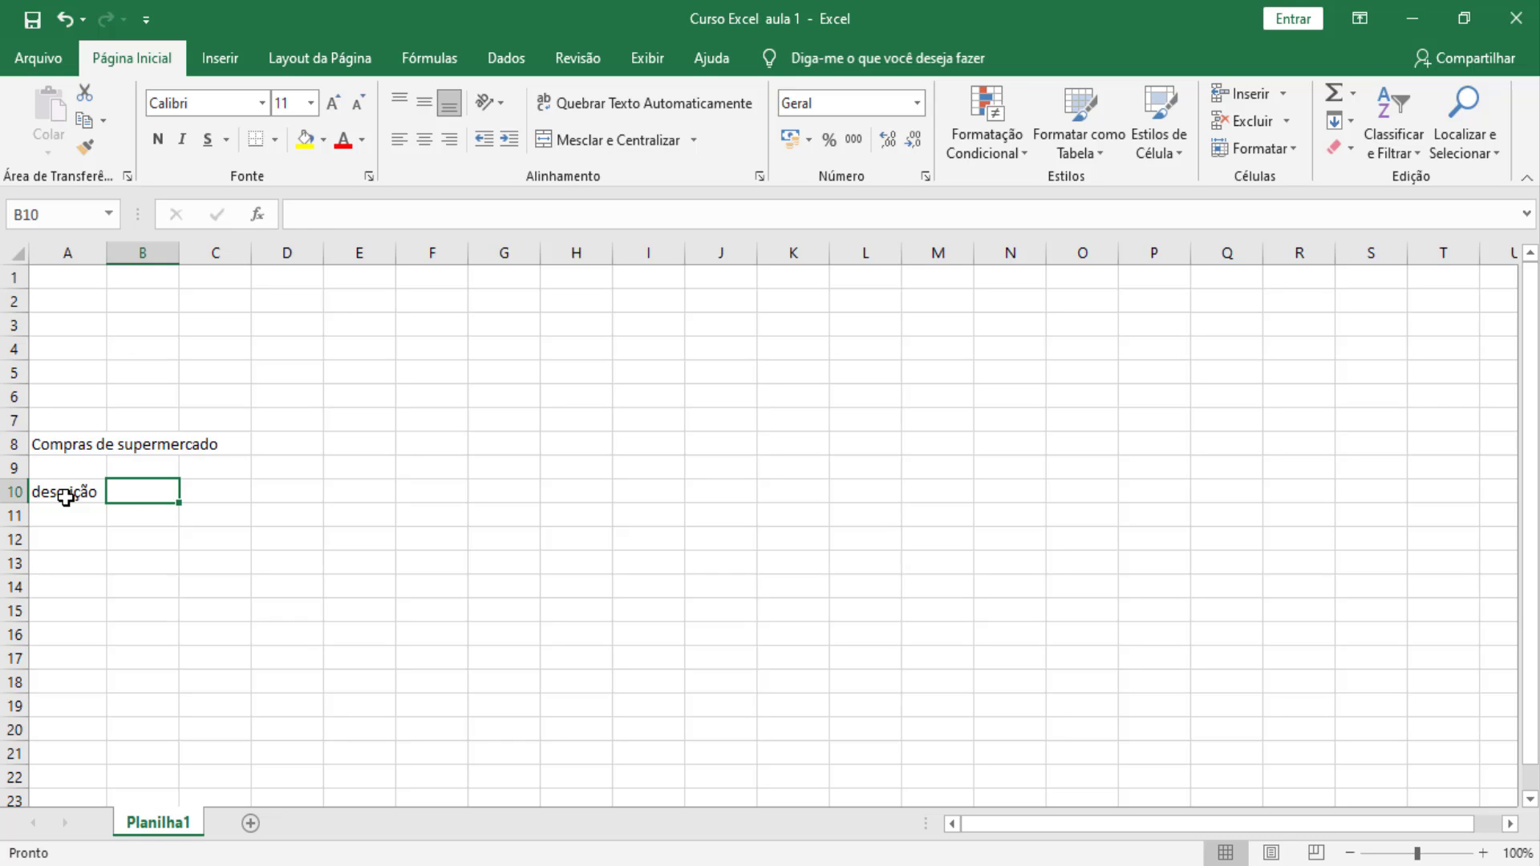
text(quant)
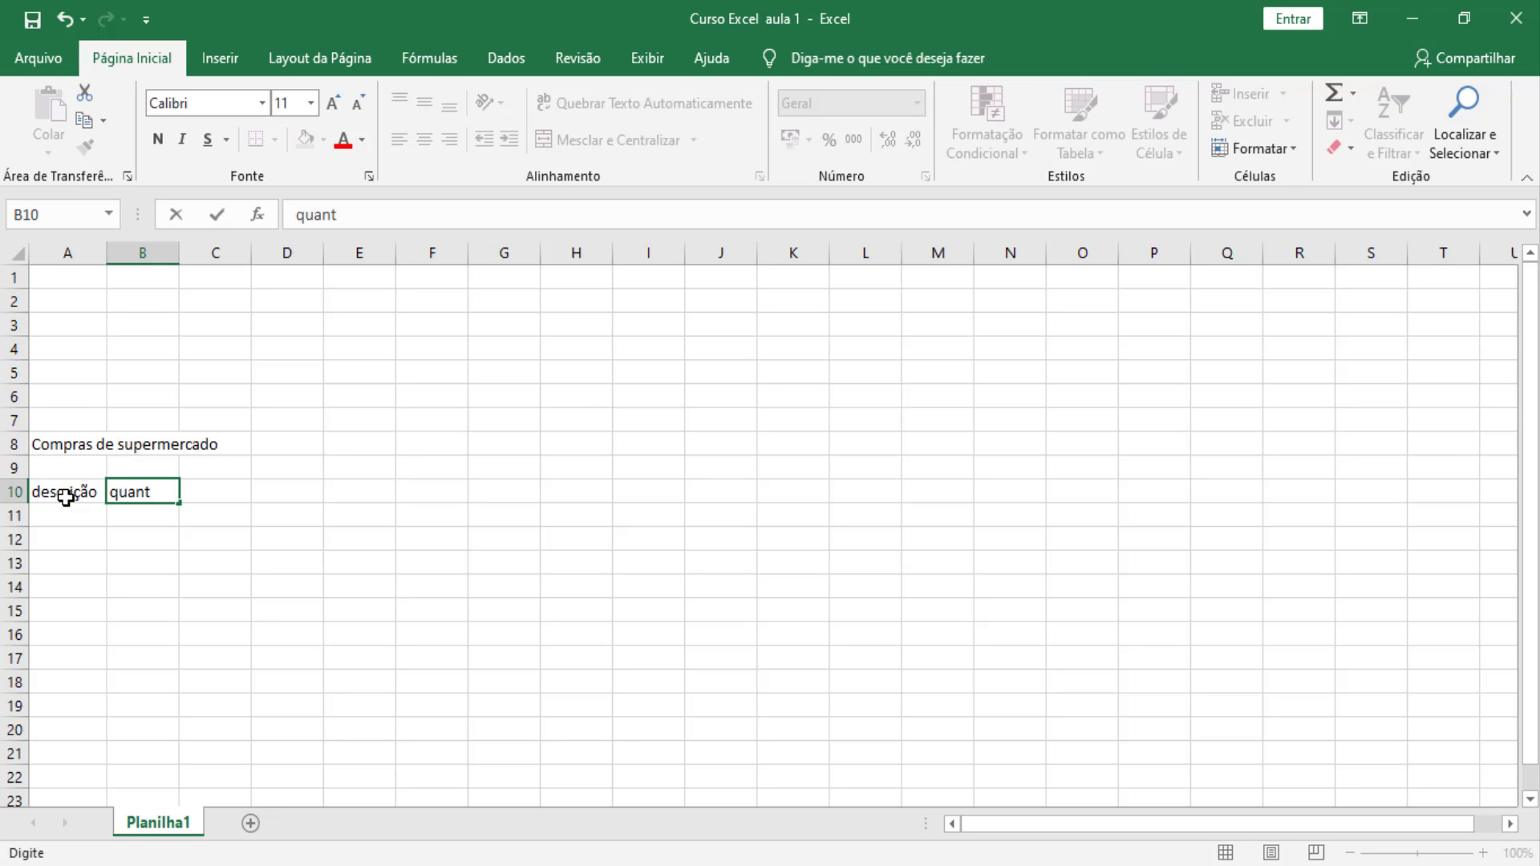
key(Tab)
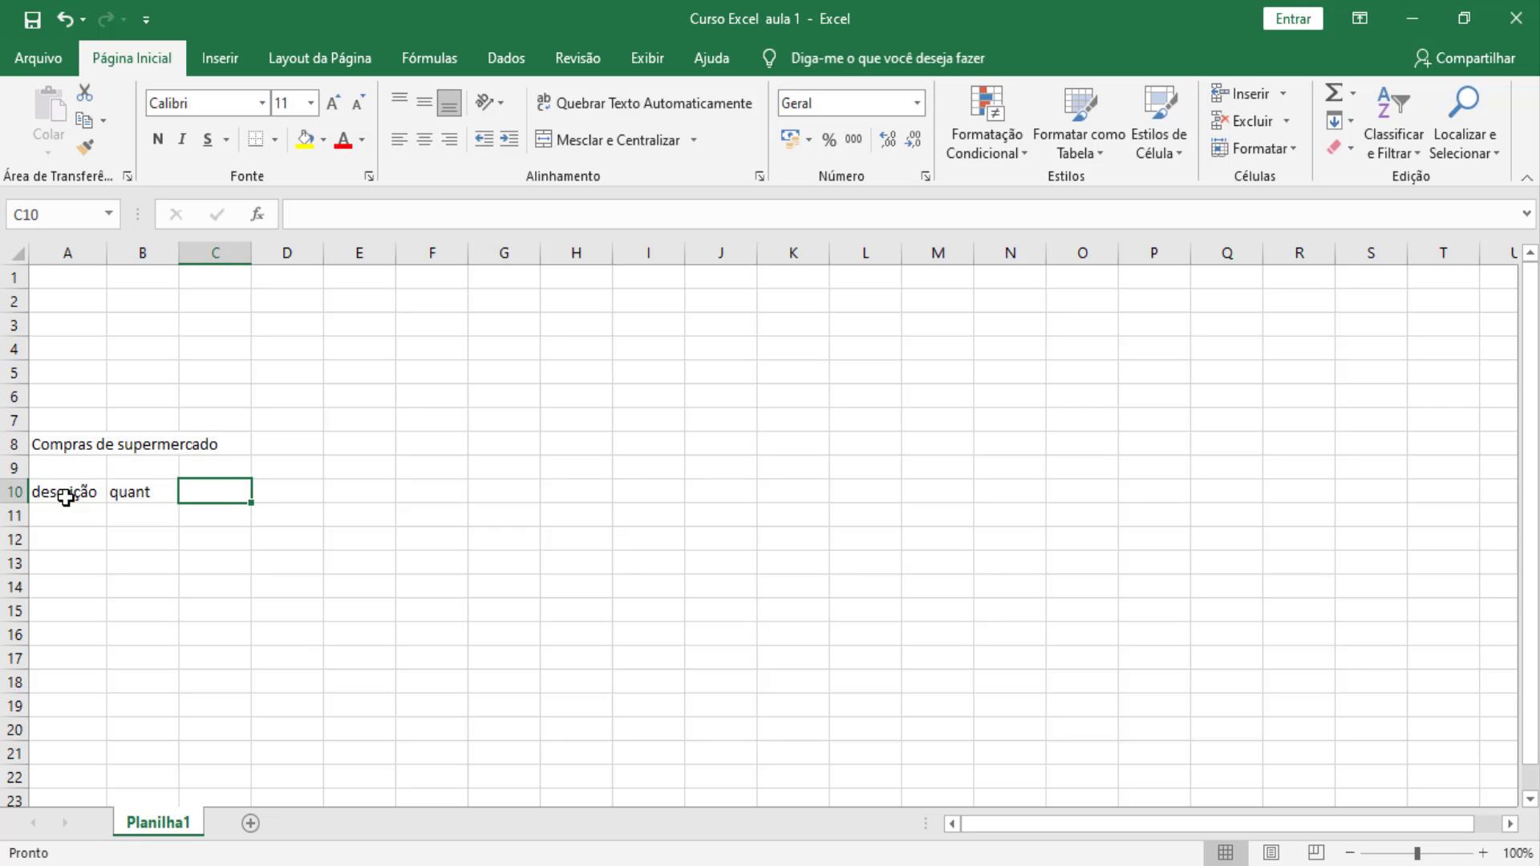
text(preço )
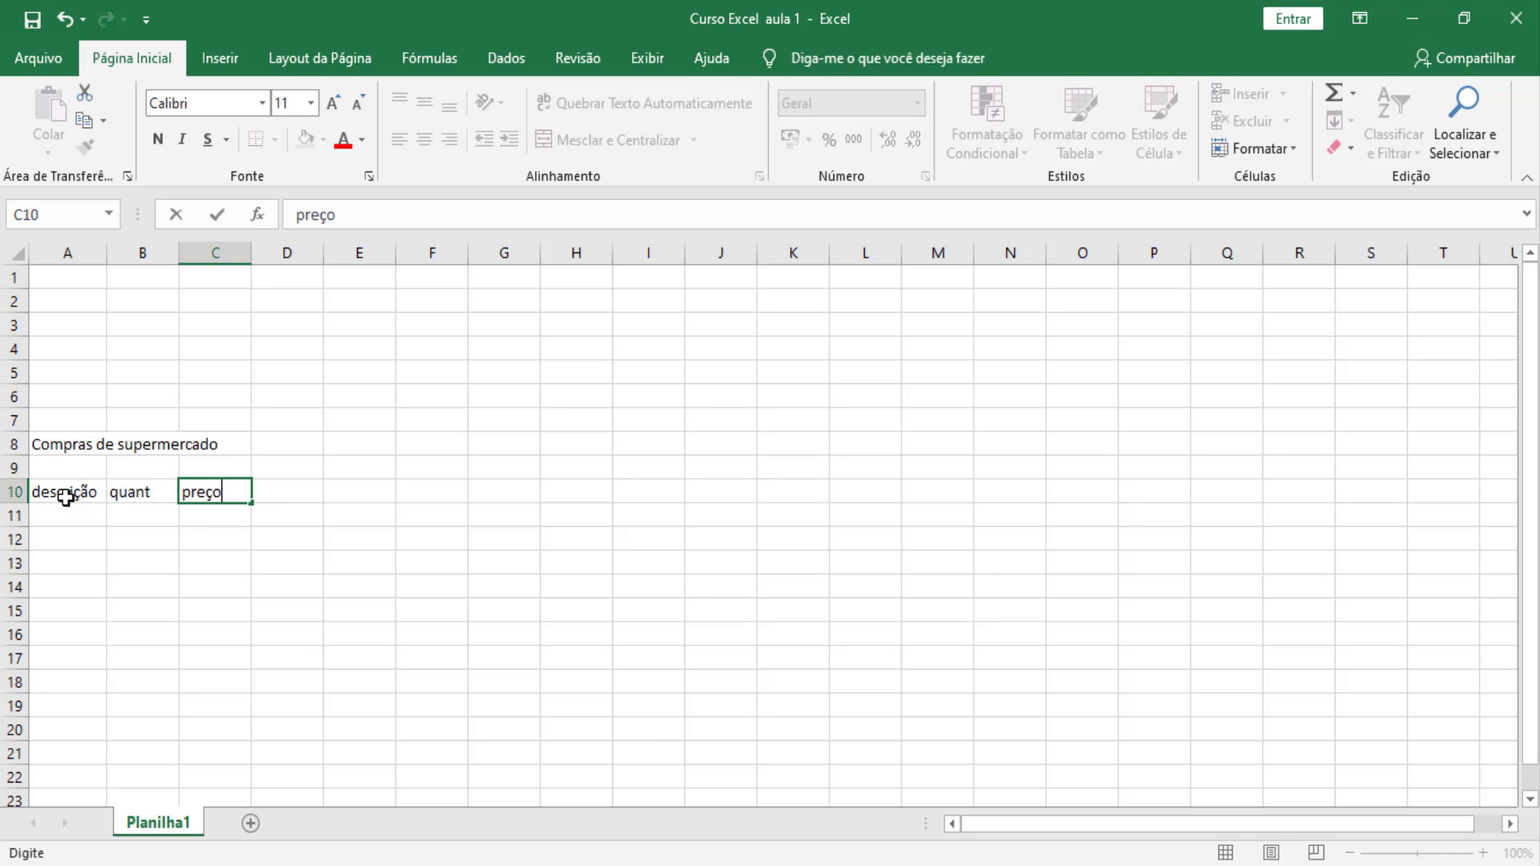
text(uni)
text(t)
key(Tab)
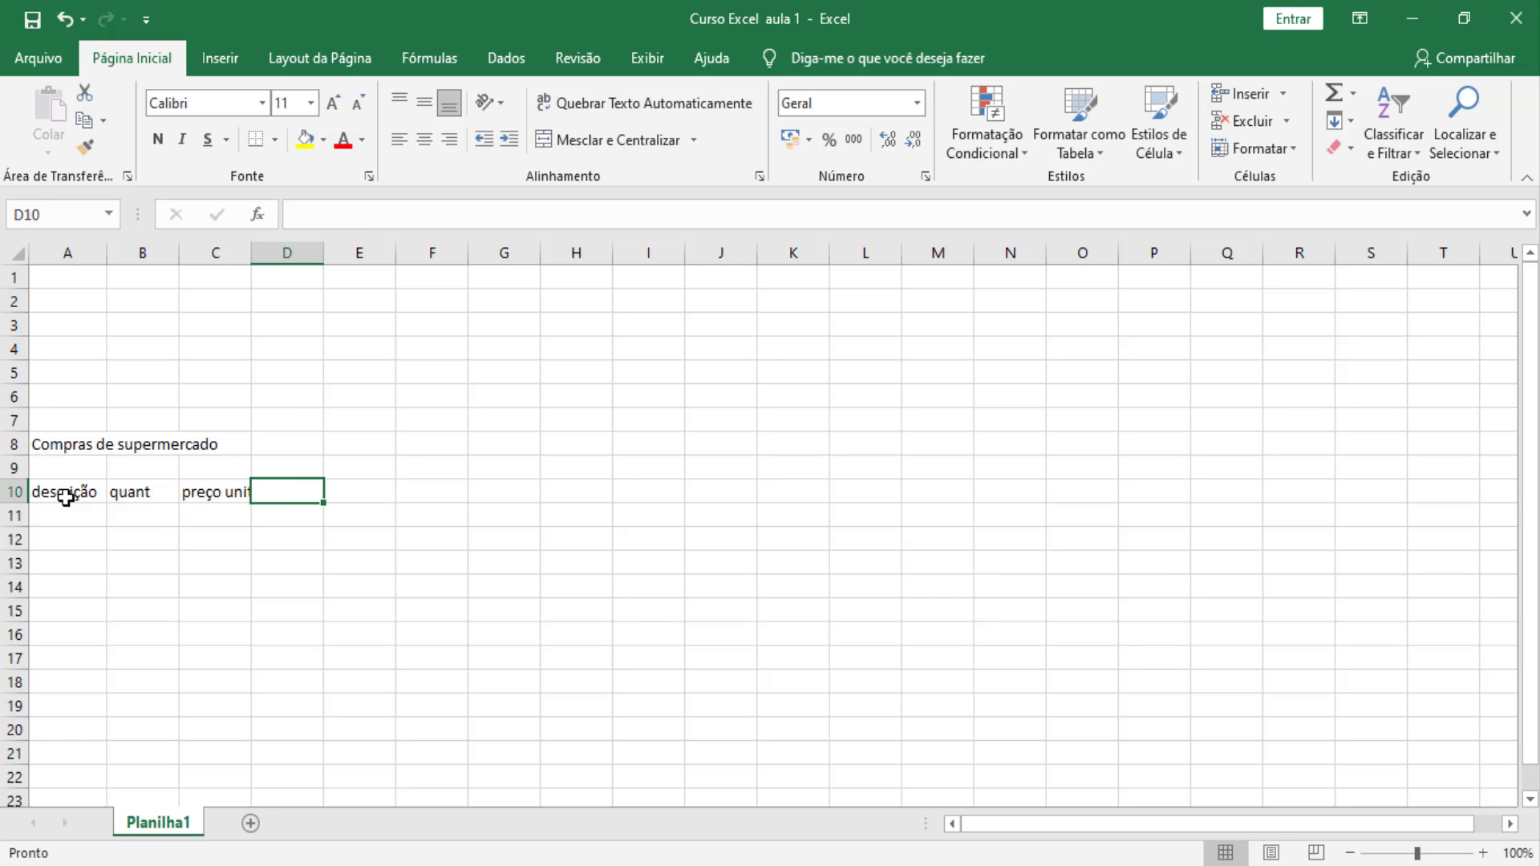
text(valor)
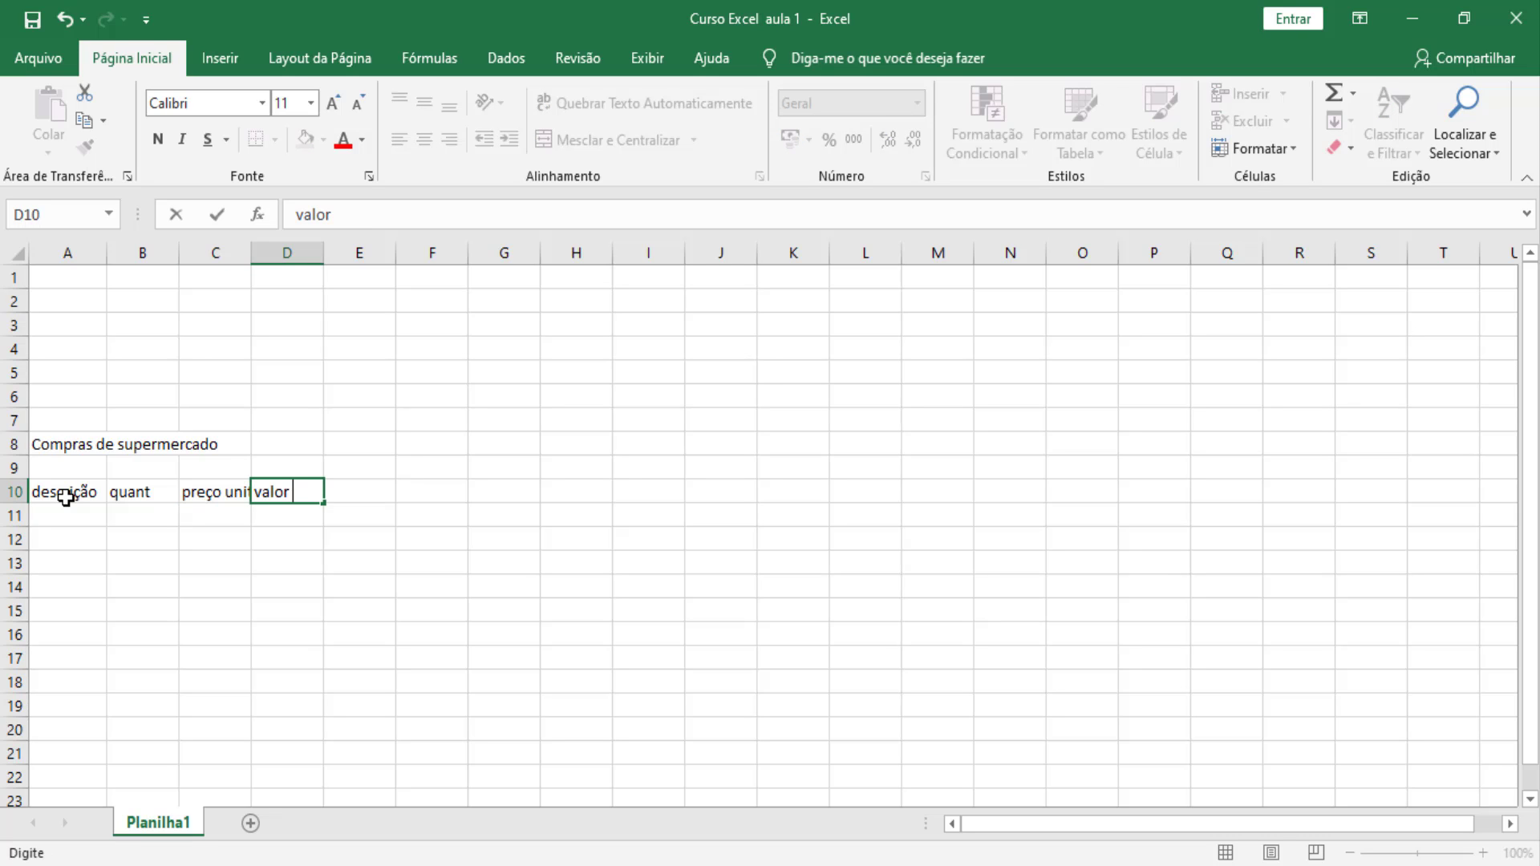
text( total)
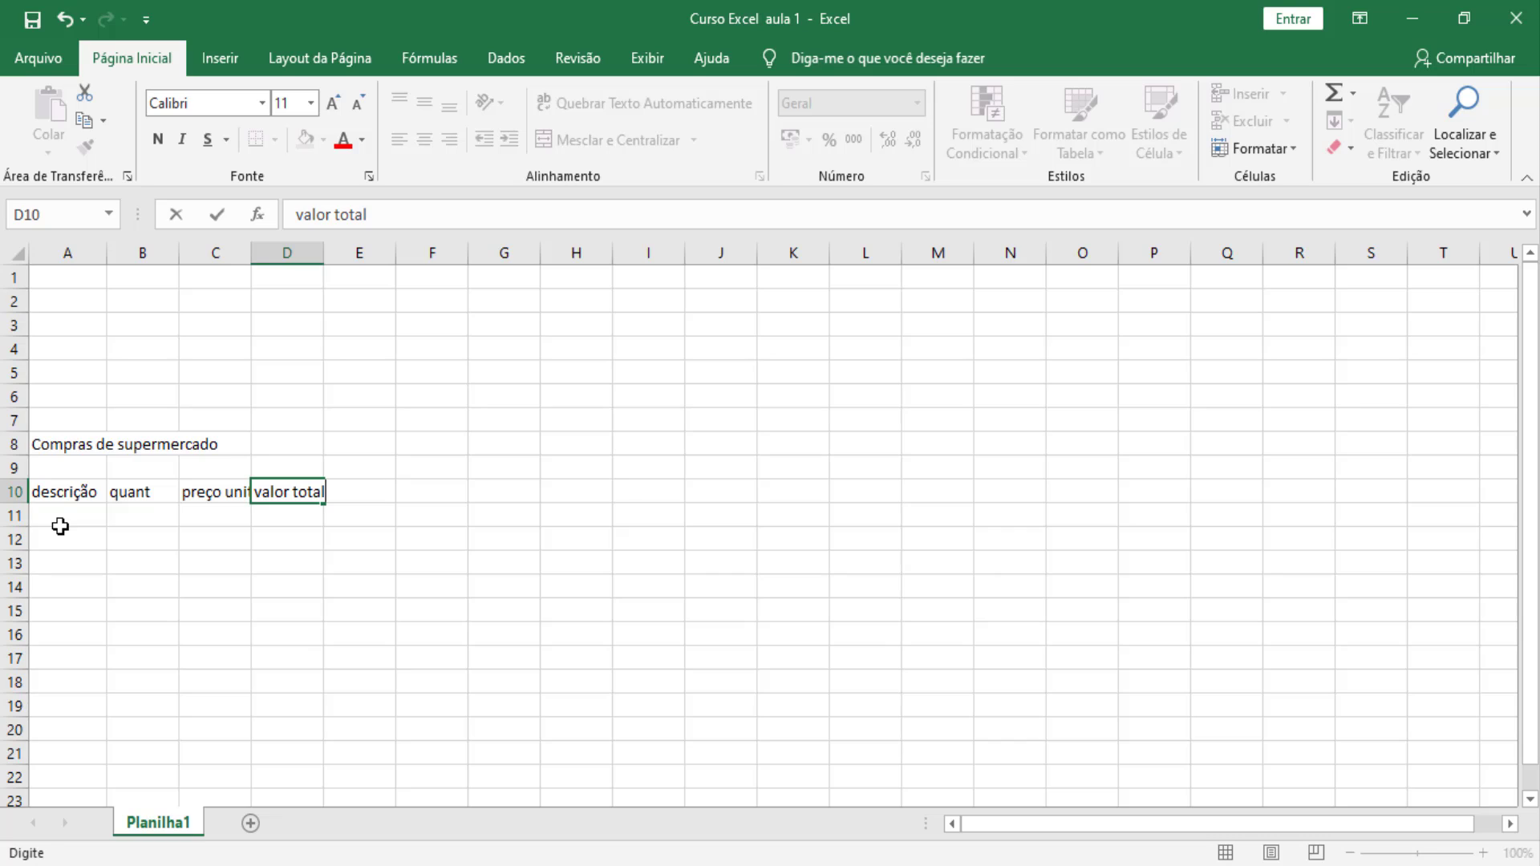
click(60, 523)
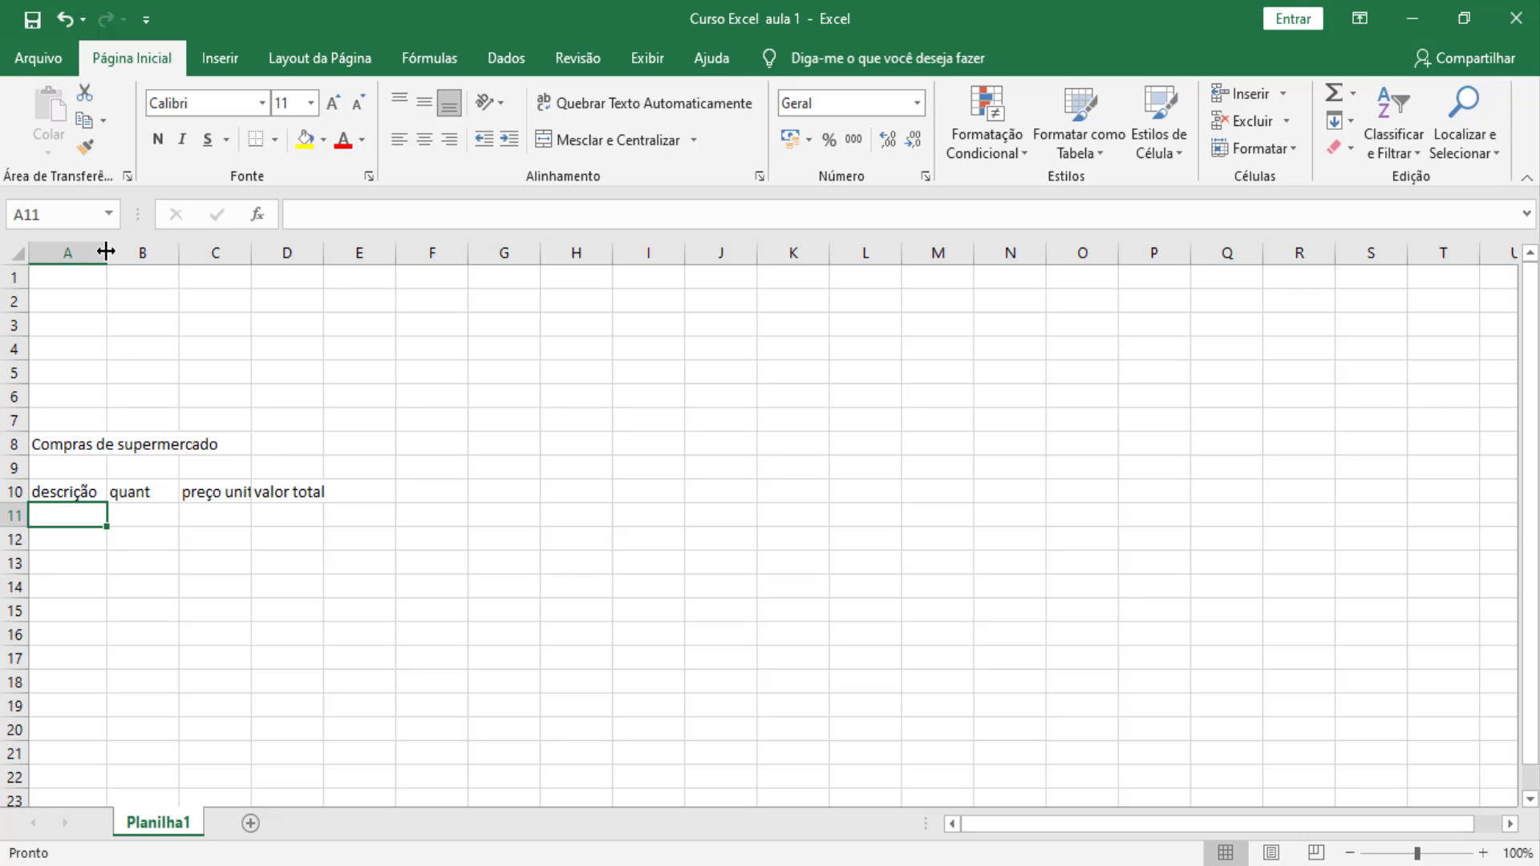
- Widen columns A, C and D so descrição, preço unit and valor total fit
drag(106, 251, 150, 260)
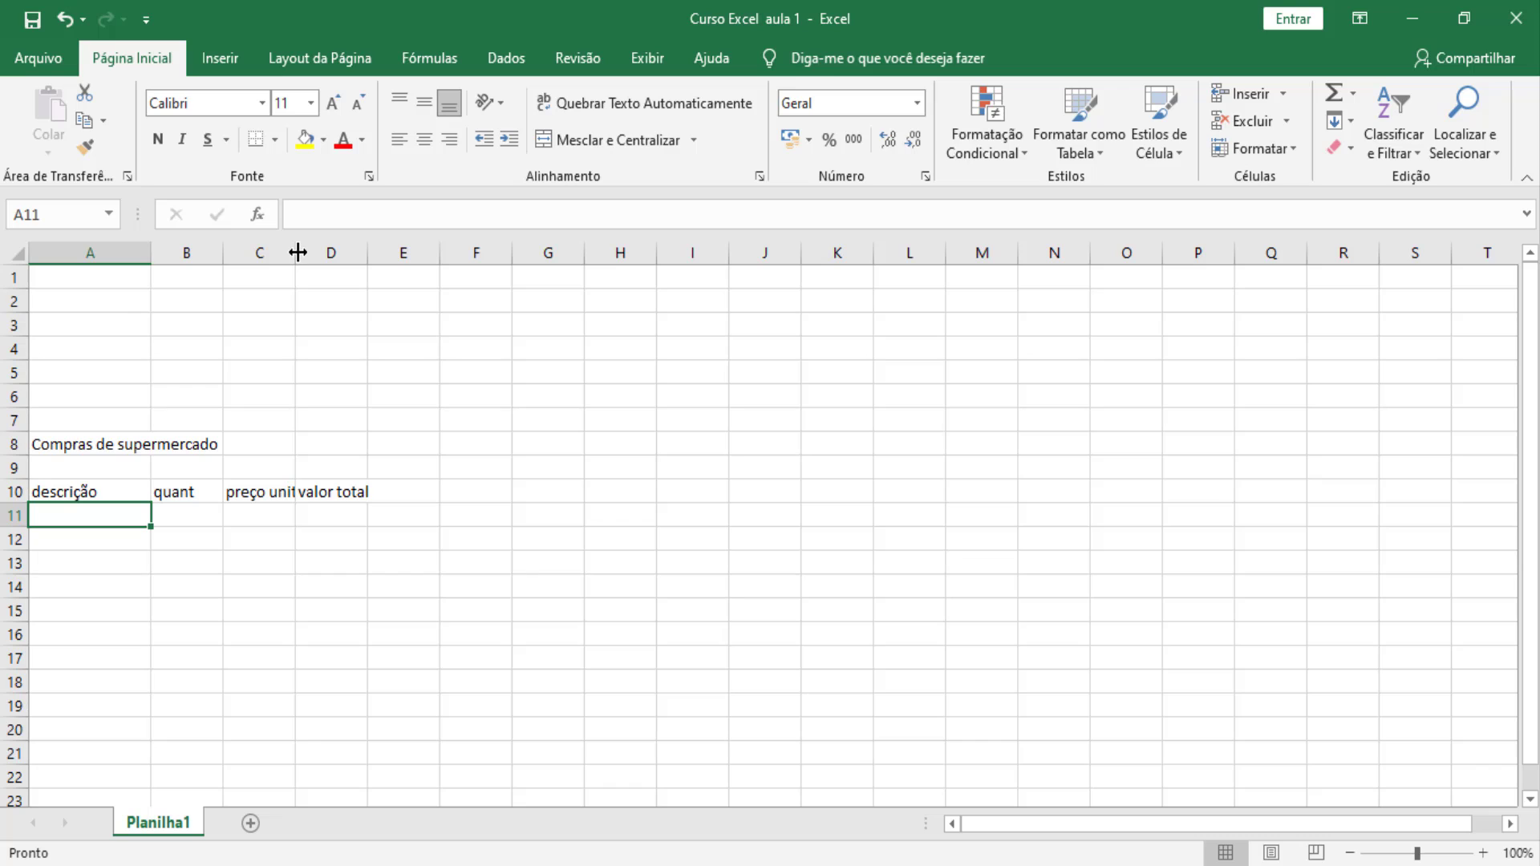
drag(296, 252, 293, 254)
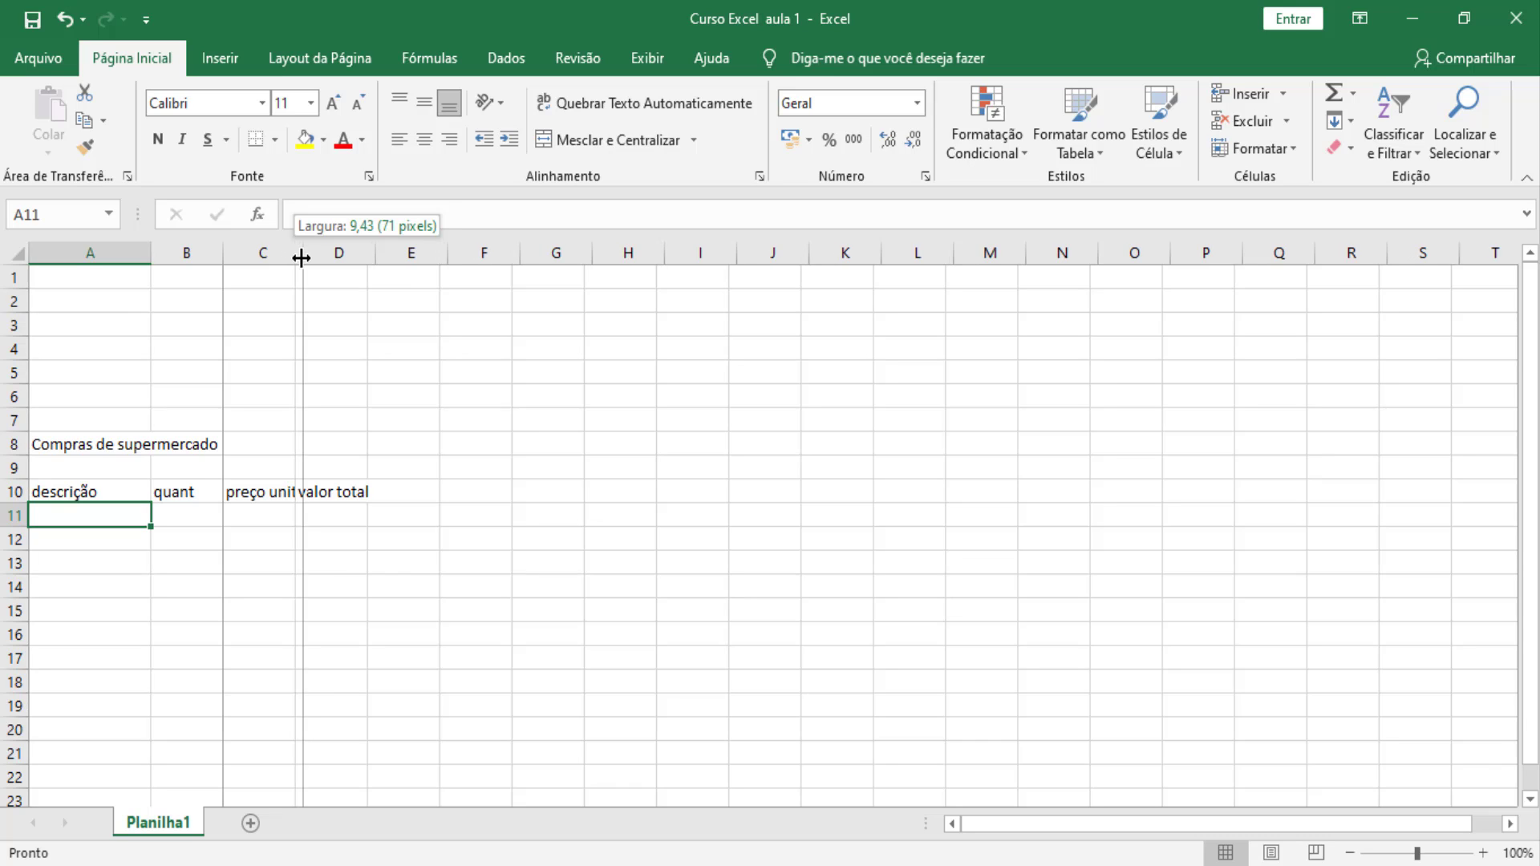
drag(293, 255, 315, 254)
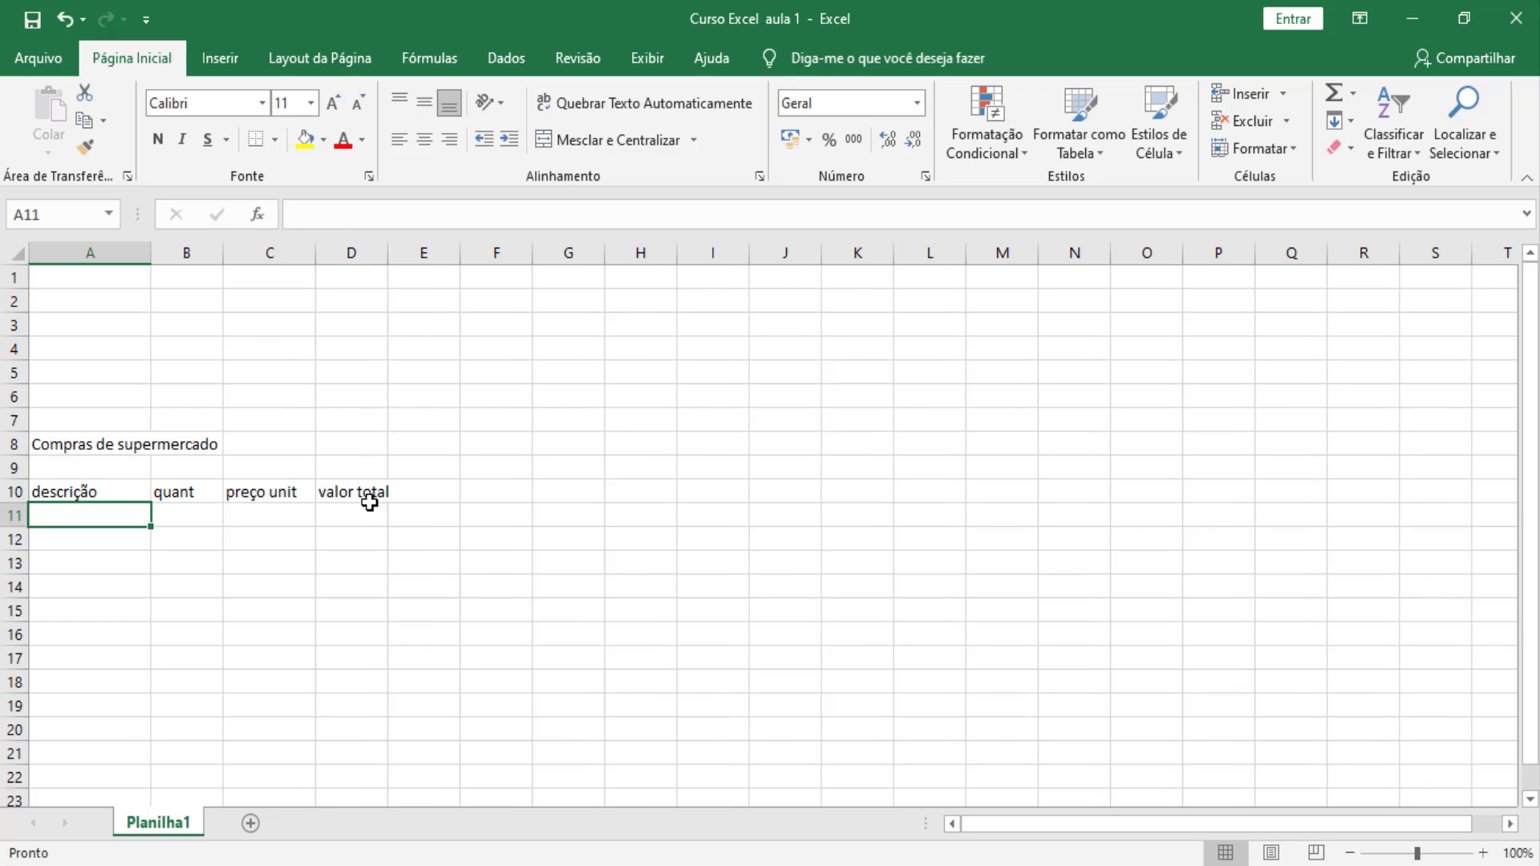
drag(390, 253, 404, 253)
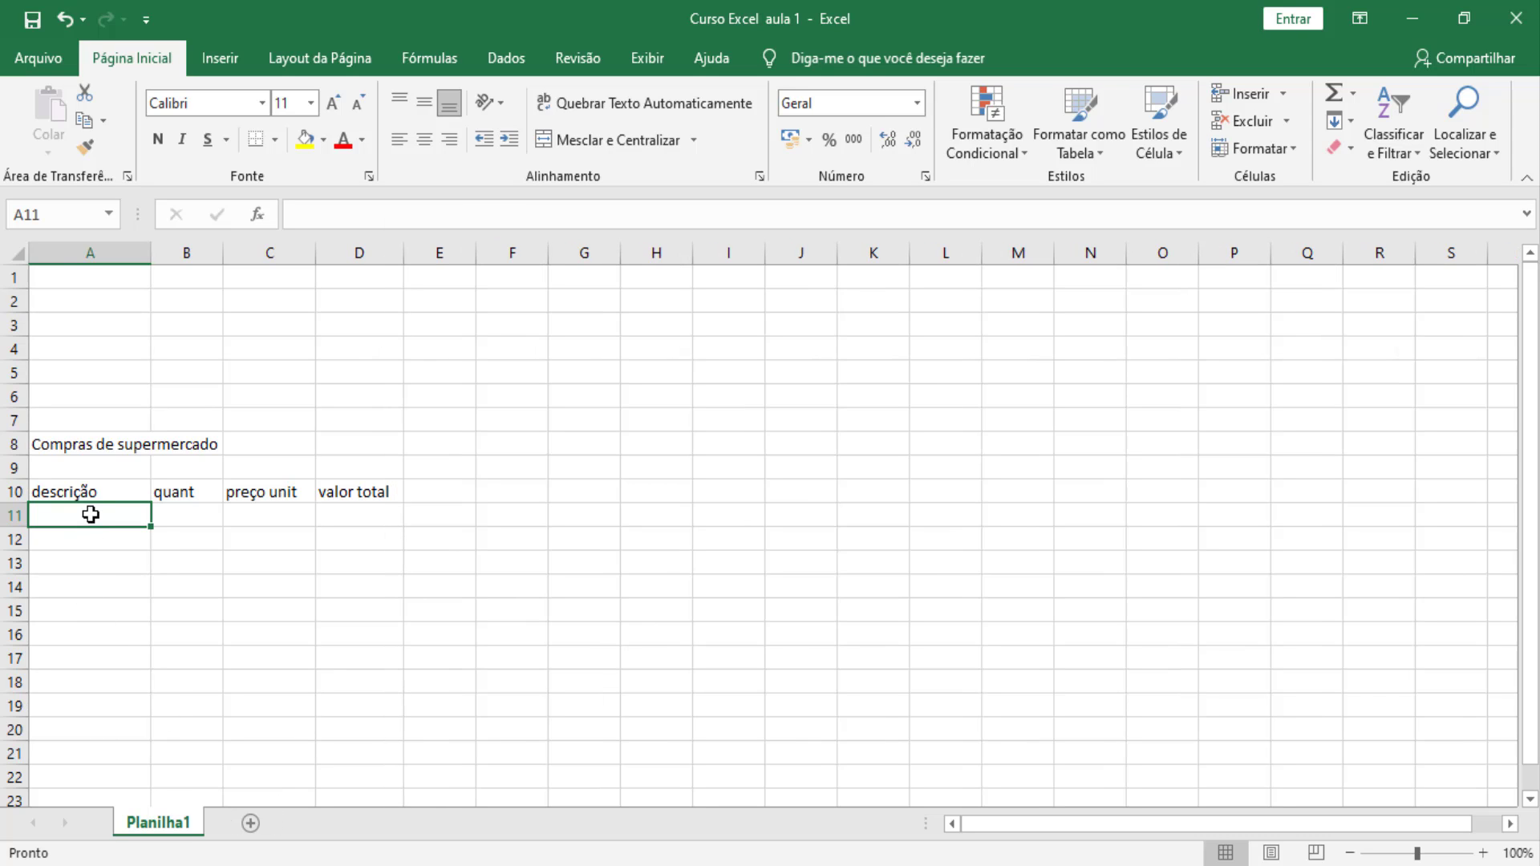
- List the items Arroz, Feijão and Açucar in A11:A13
text(A)
text(rroz)
key(Return)
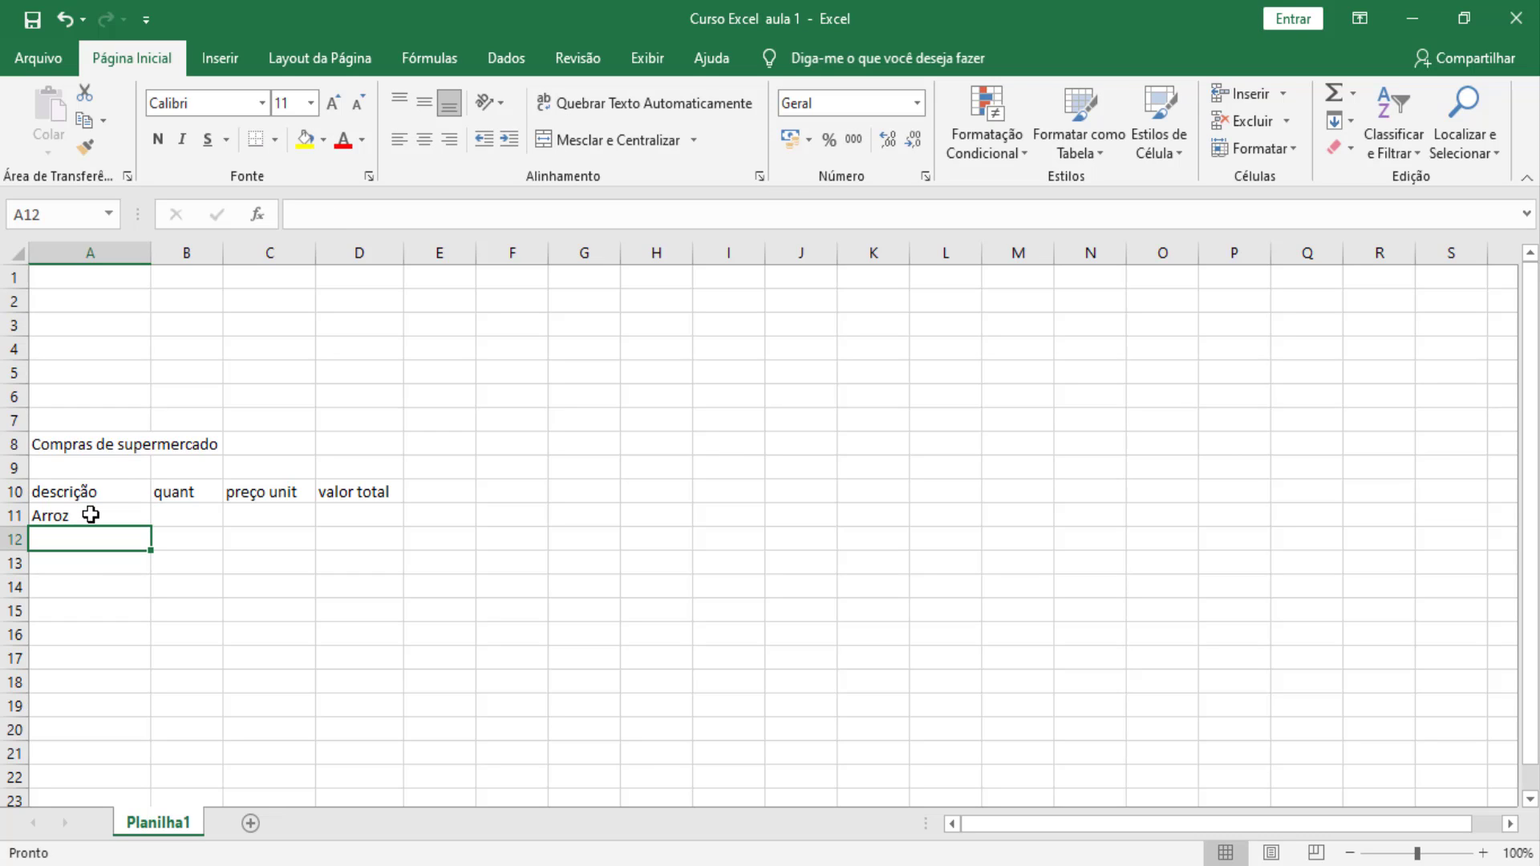
text(Fei)
text(j)
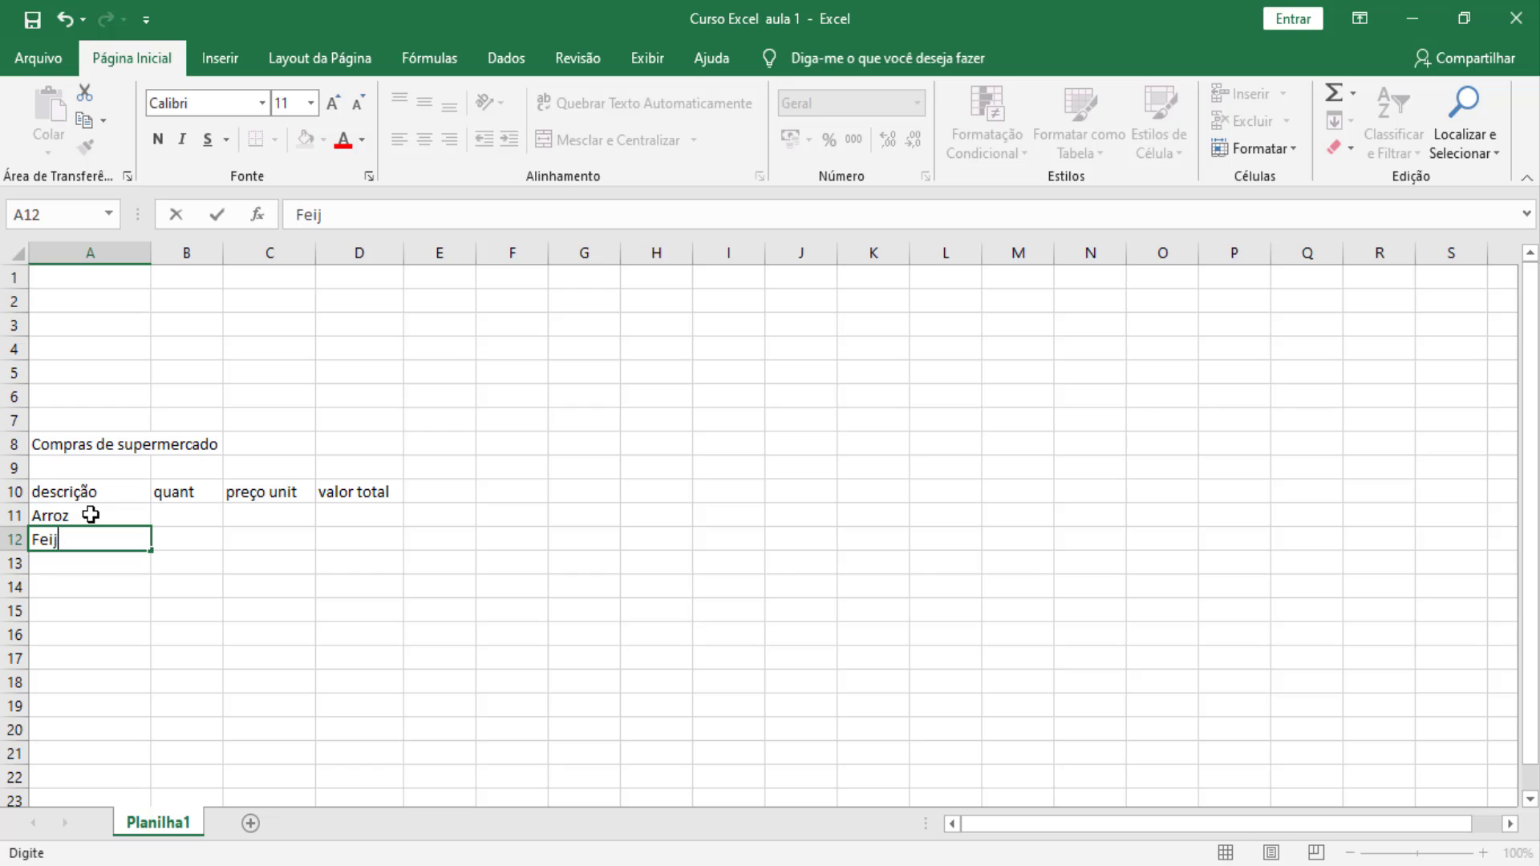
text(ão)
key(Return)
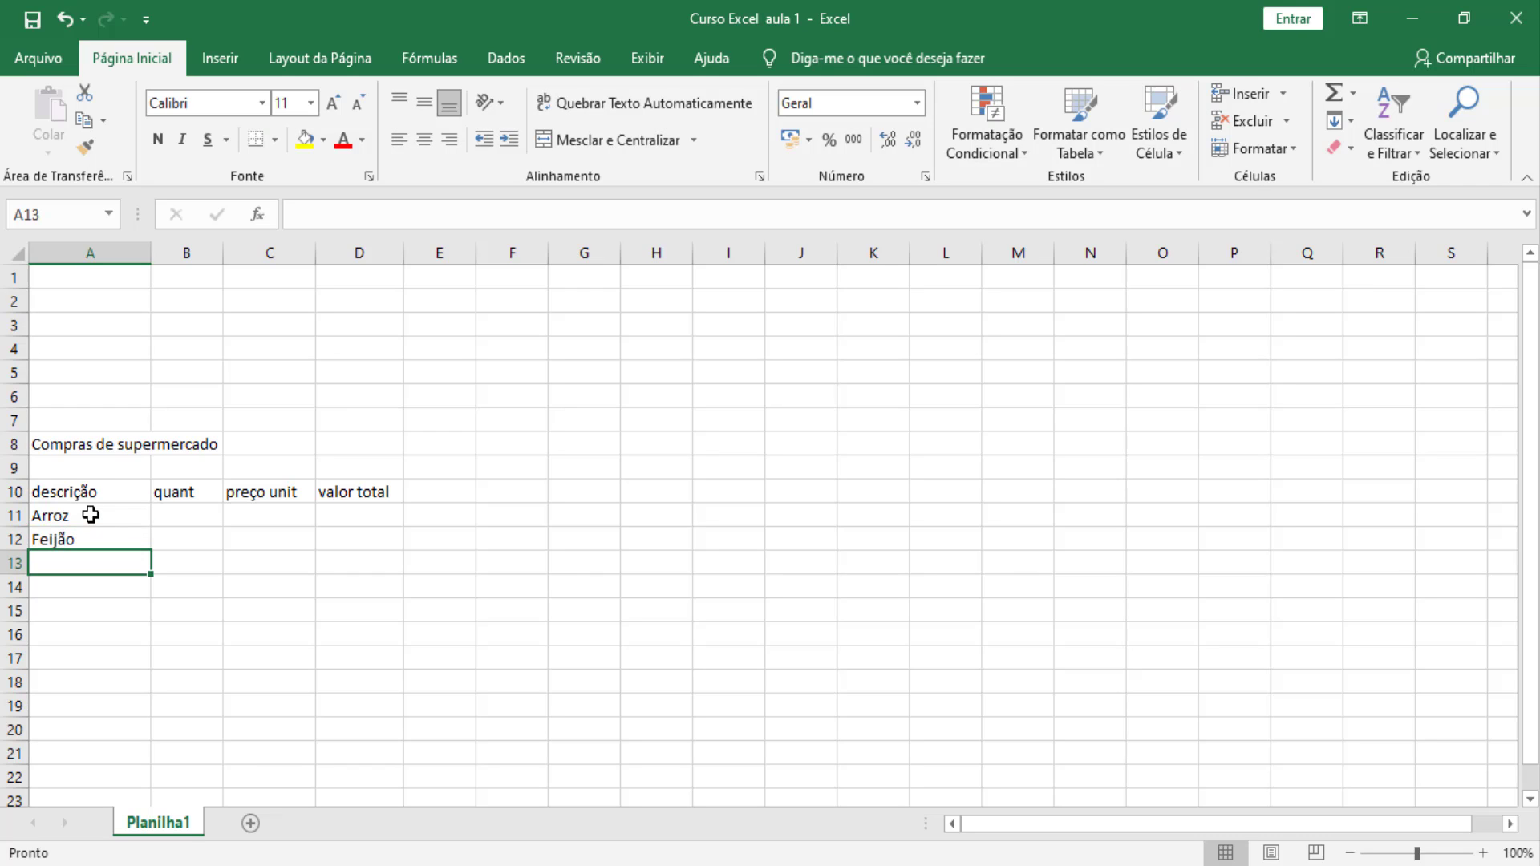
text(Aç)
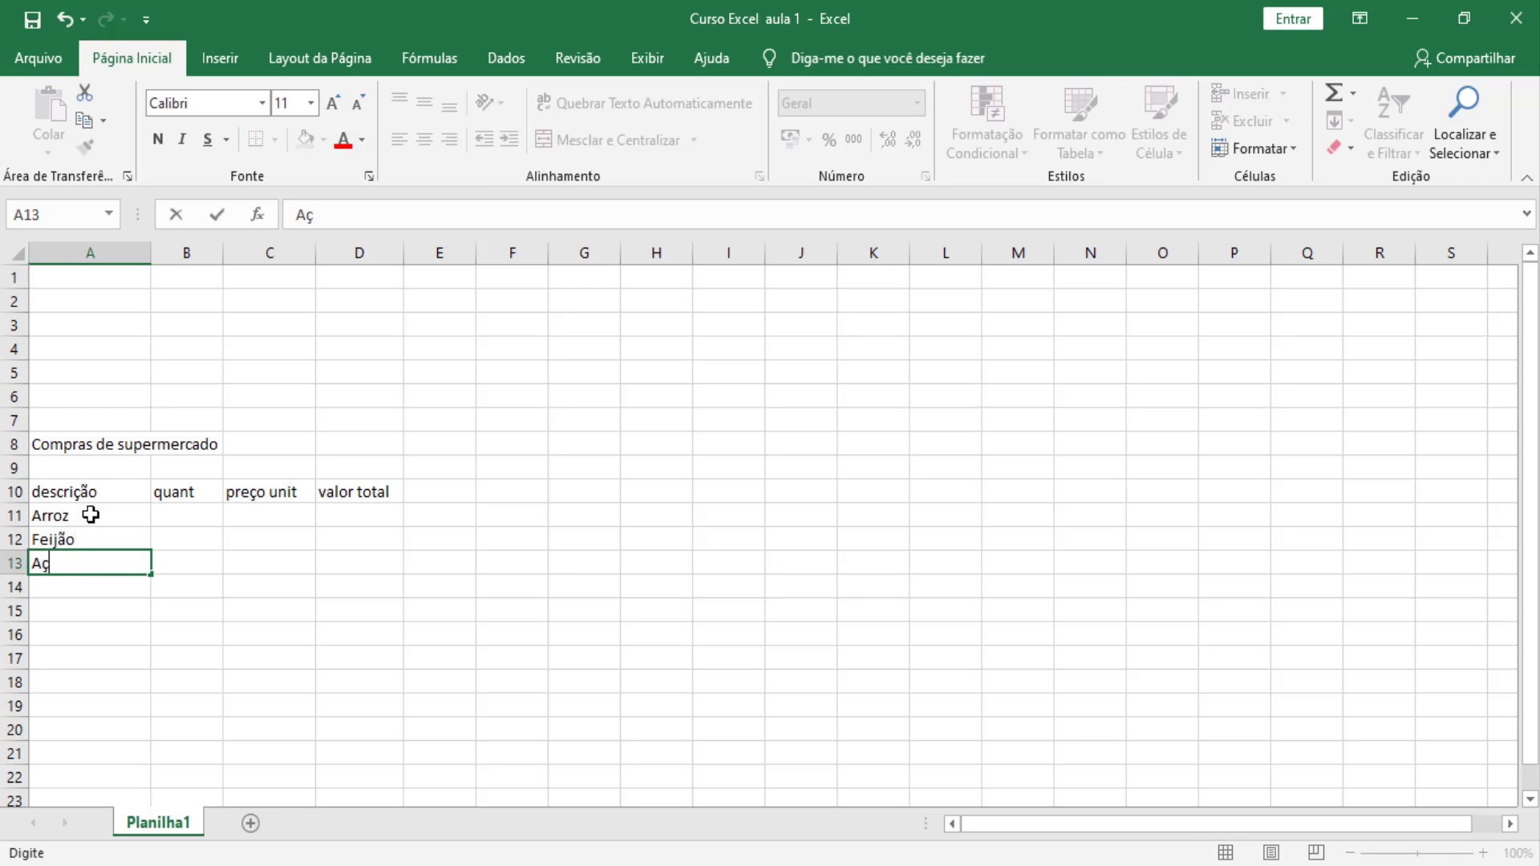
text(ucar)
key(Up)
- Enter quantities 5, 3 and 2 in B11:B13
key(Right)
key(Up)
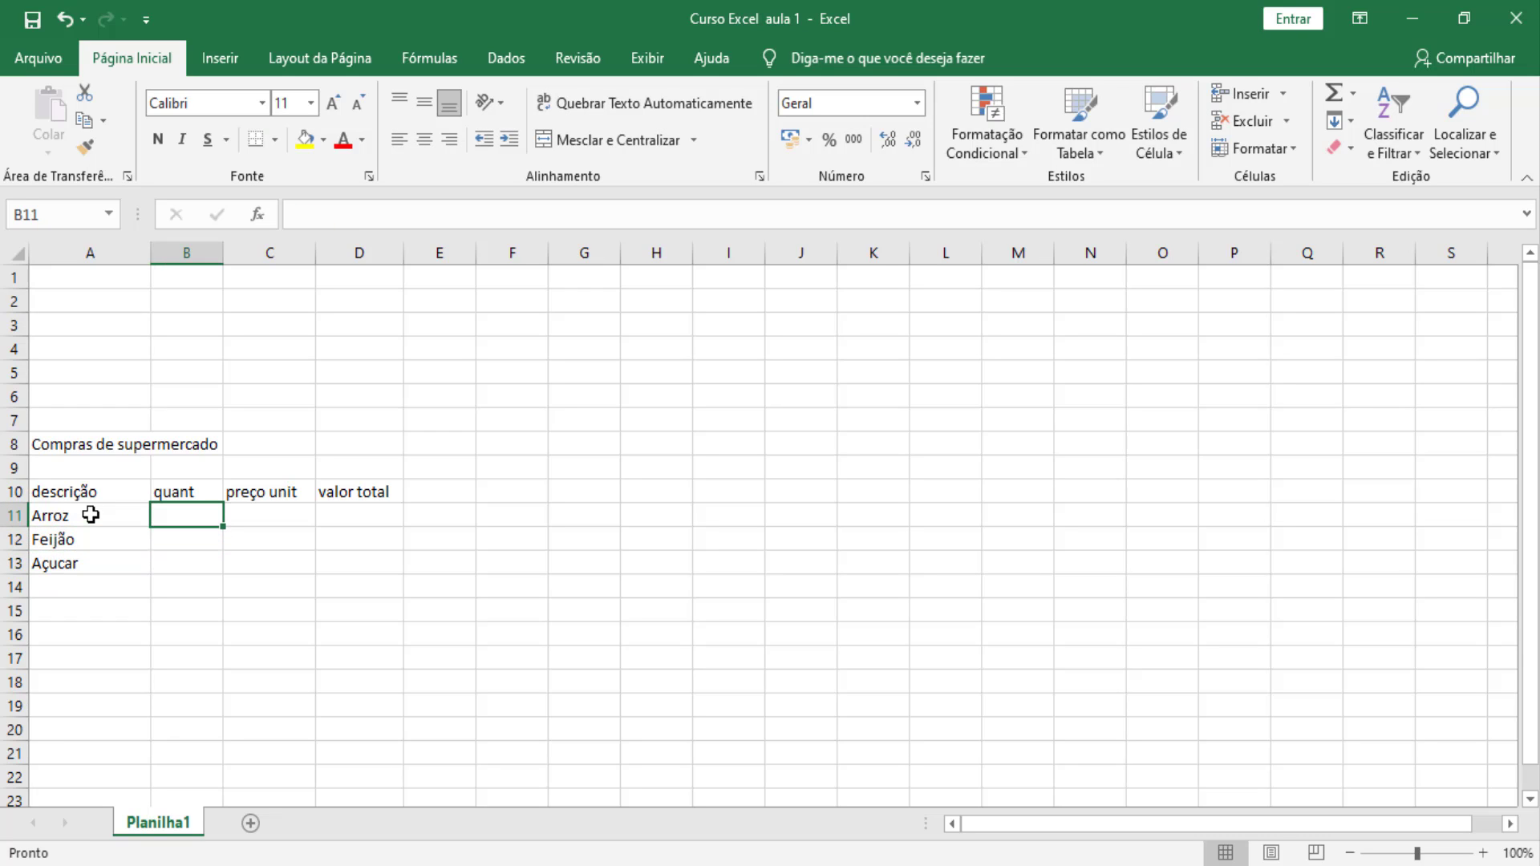
text(5)
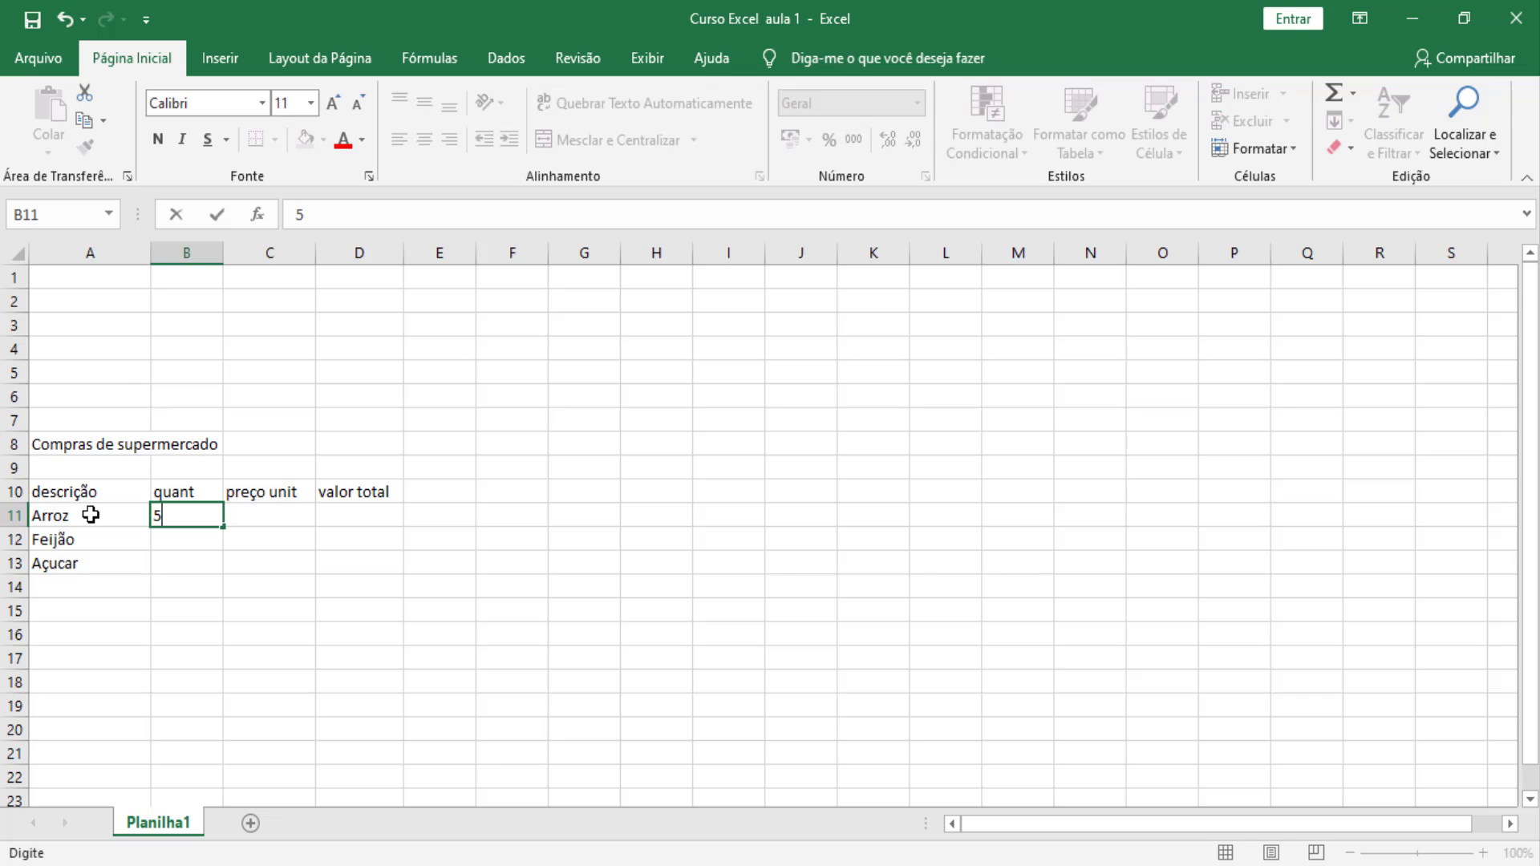
key(Return)
text(3)
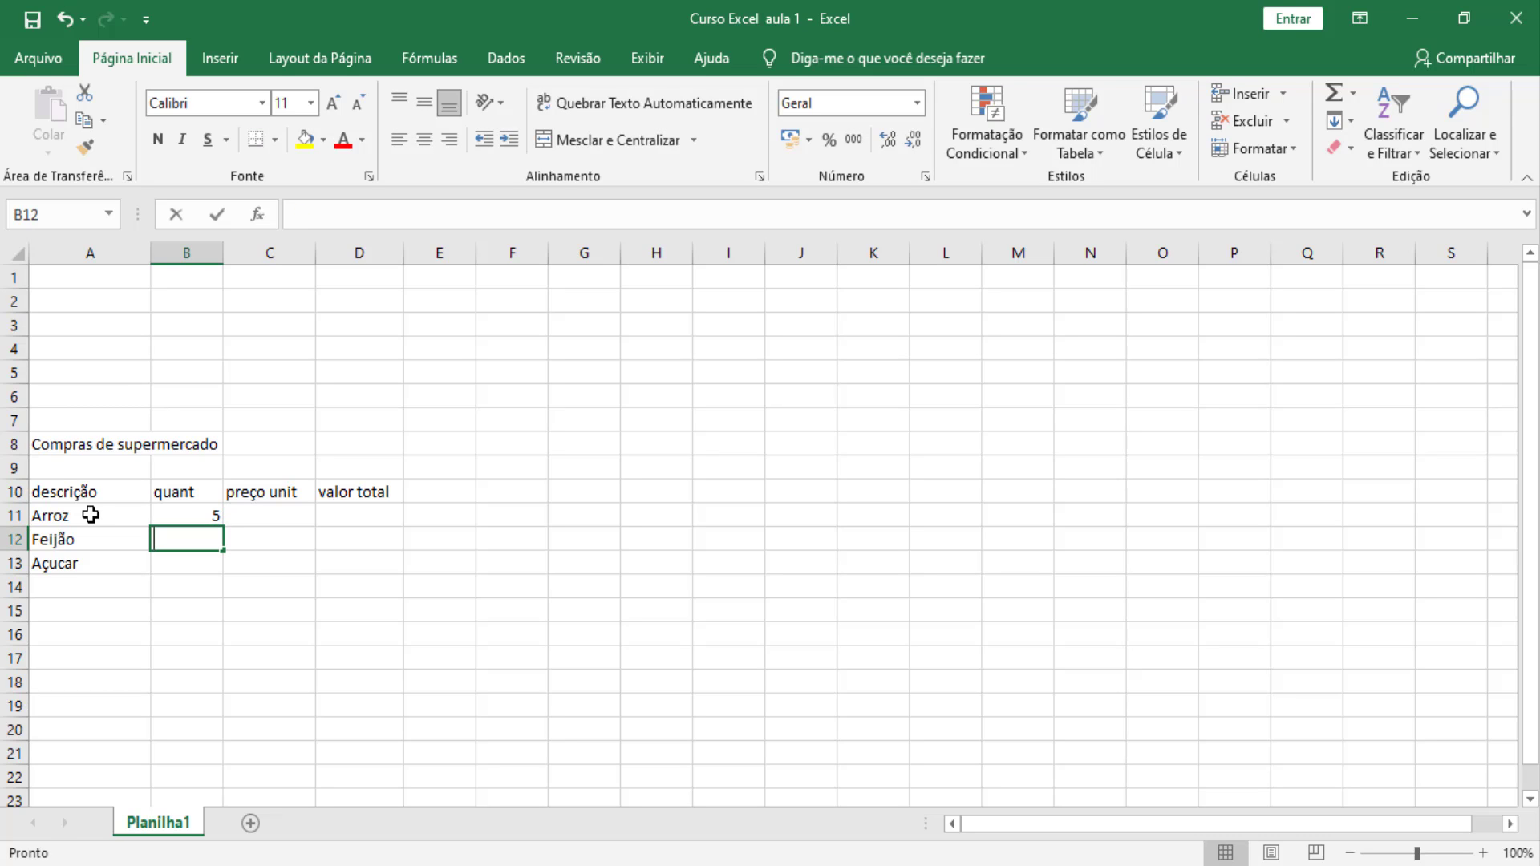
key(Return)
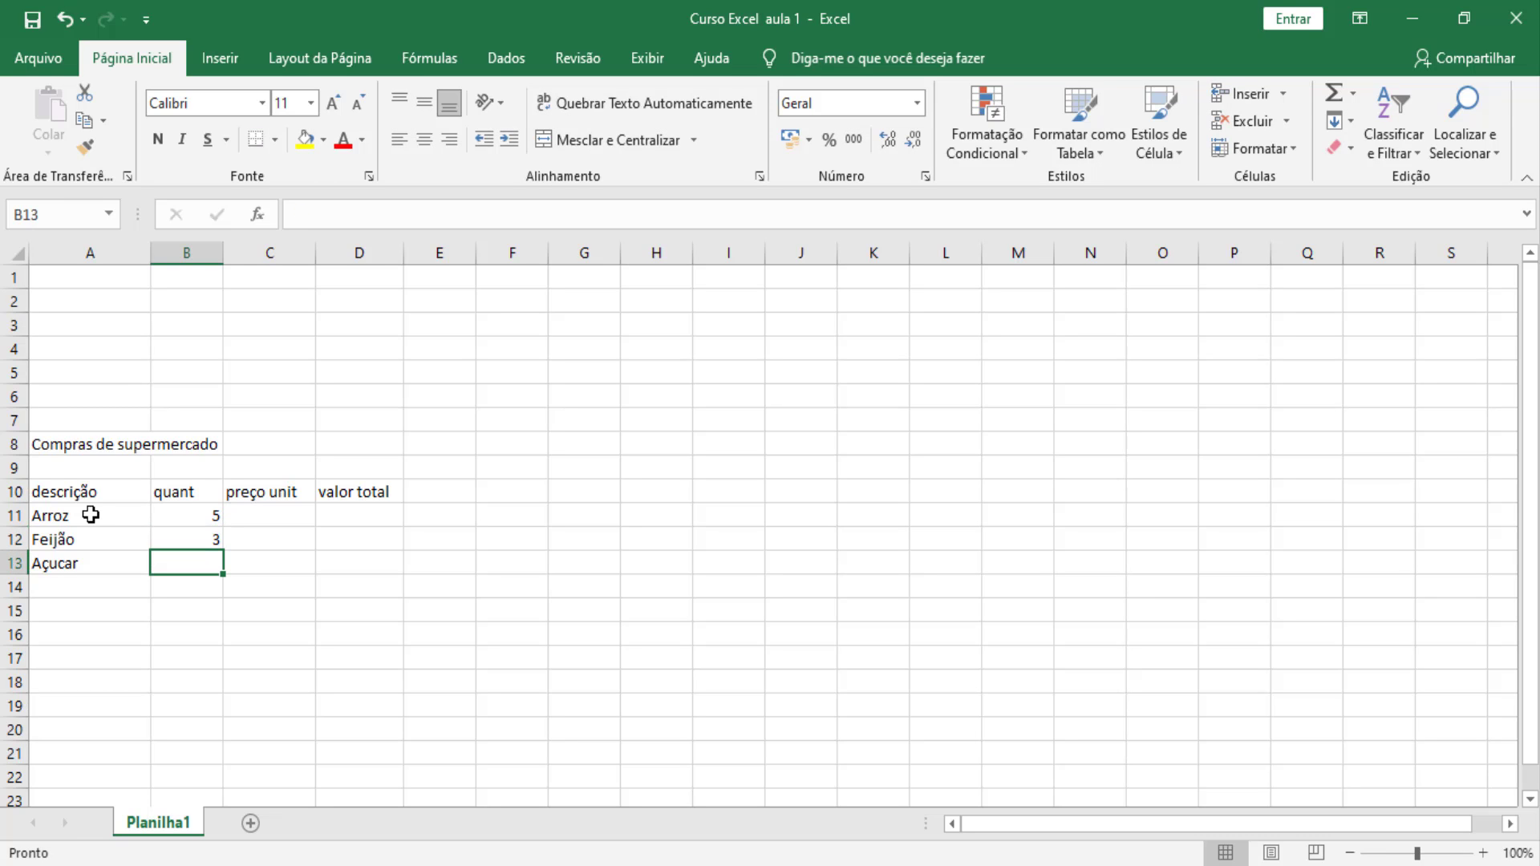
text(2)
key(Tab)
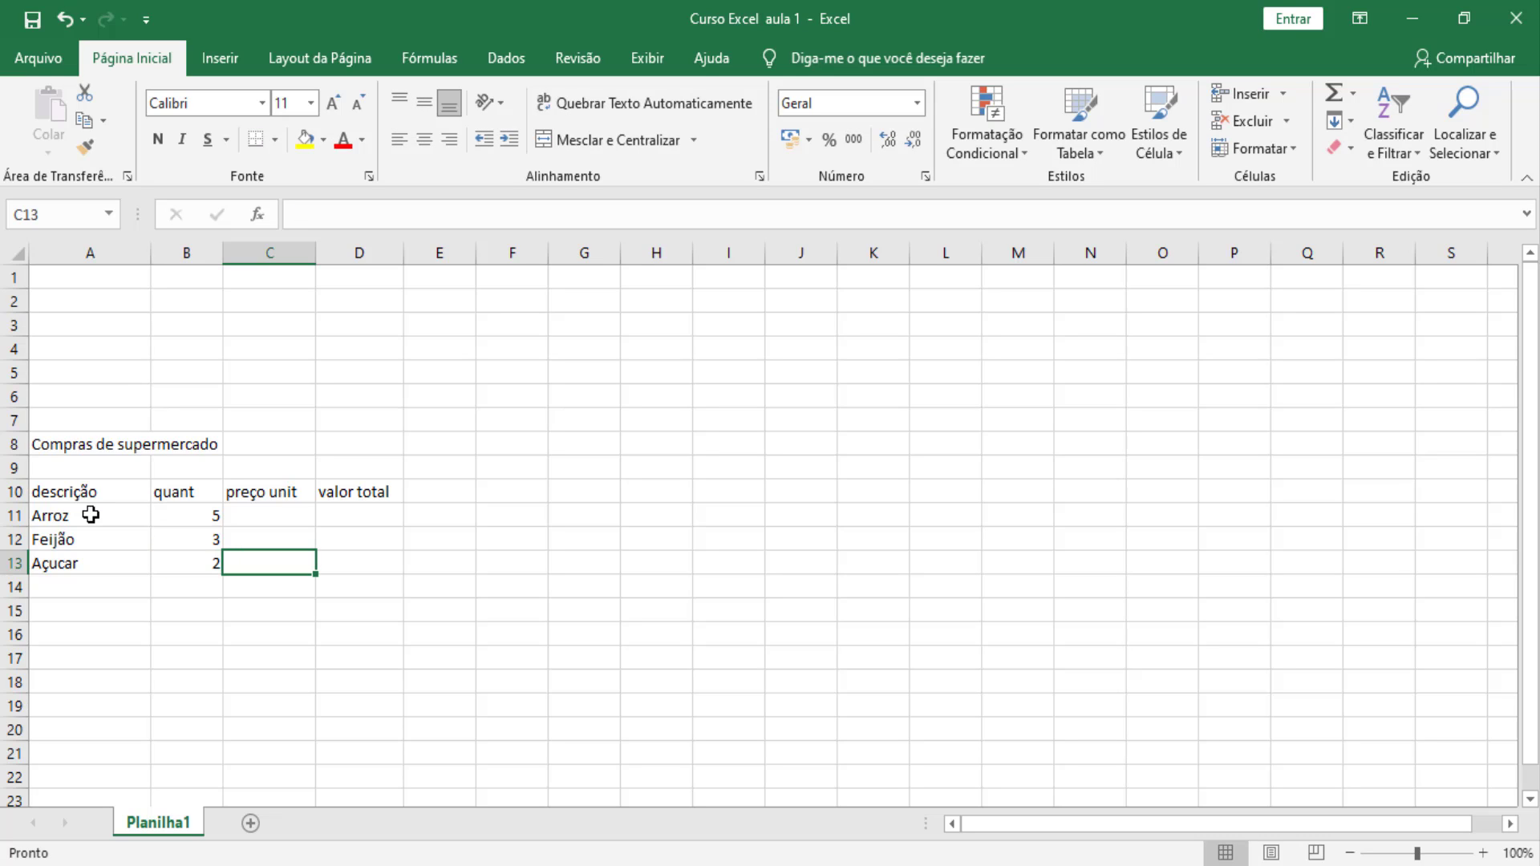
- Enter unit prices 25, 15 and 13 in C11:C13
key(Up)
key(Up)
text(2)
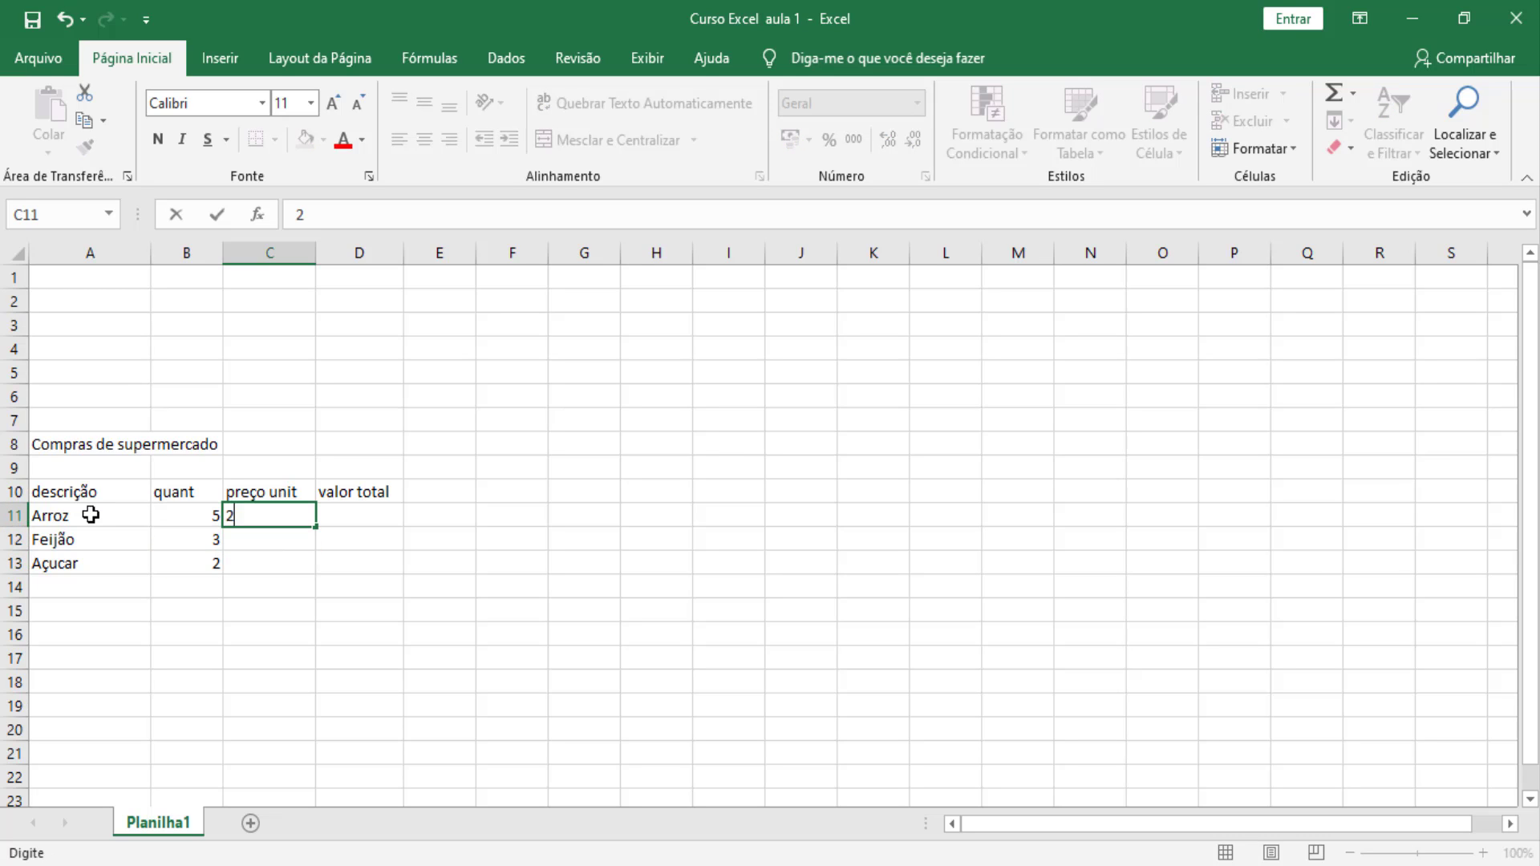
text(5)
key(Return)
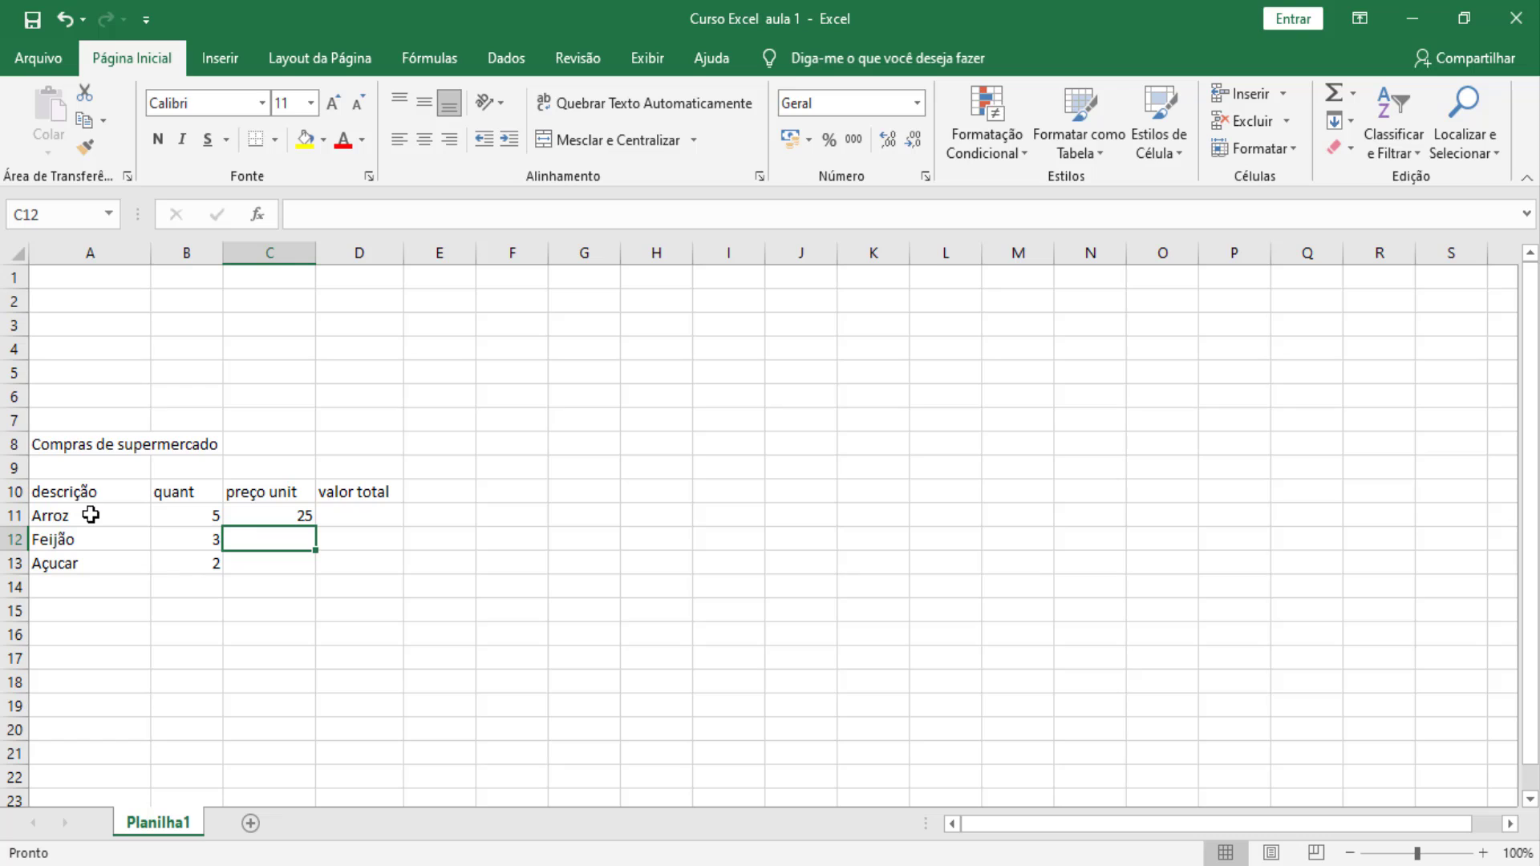
text(15)
key(Return)
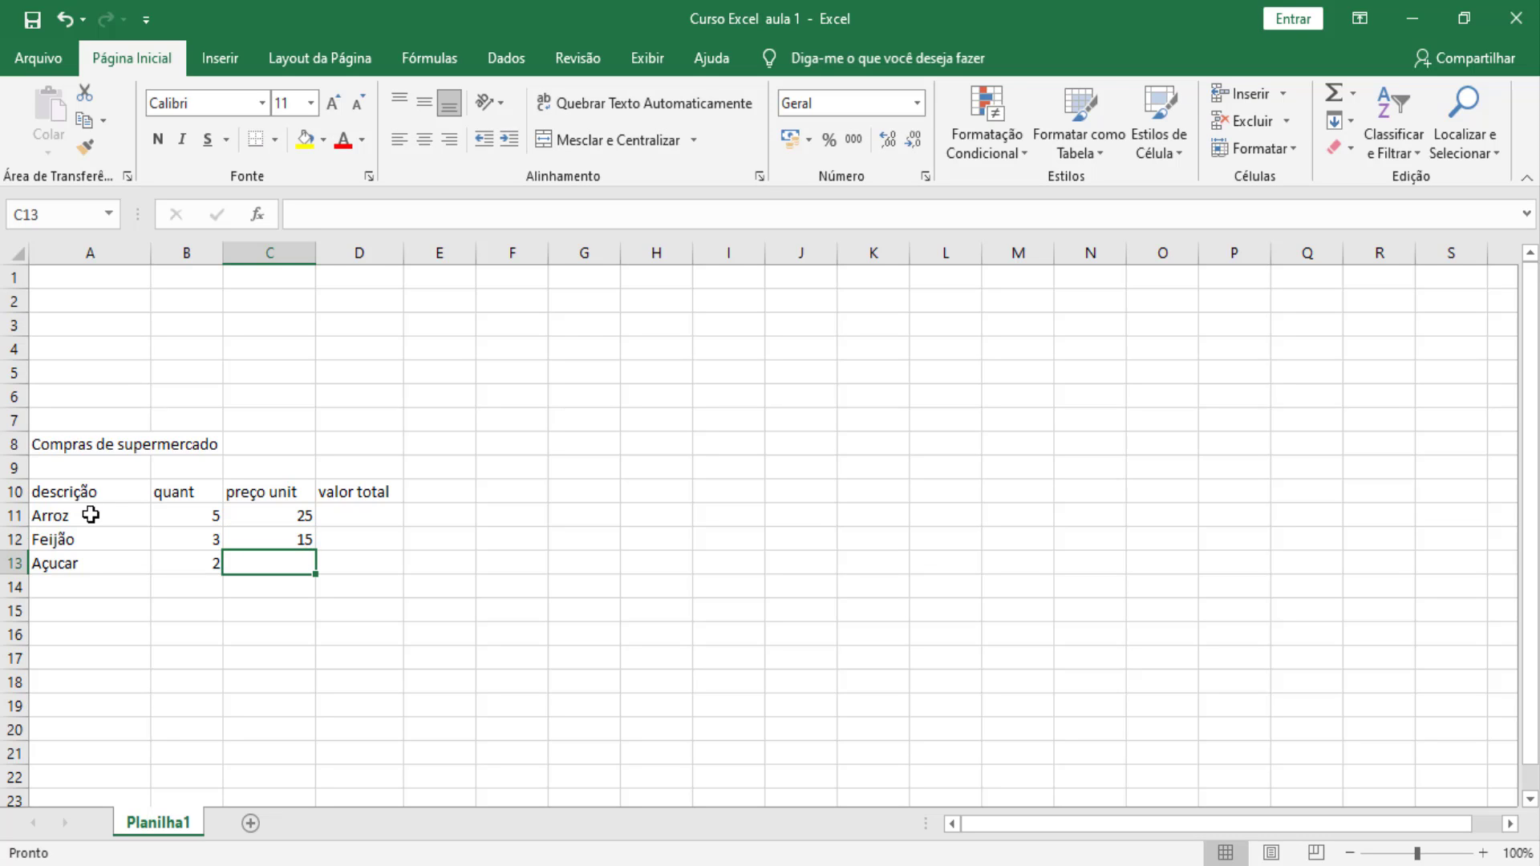
text(13)
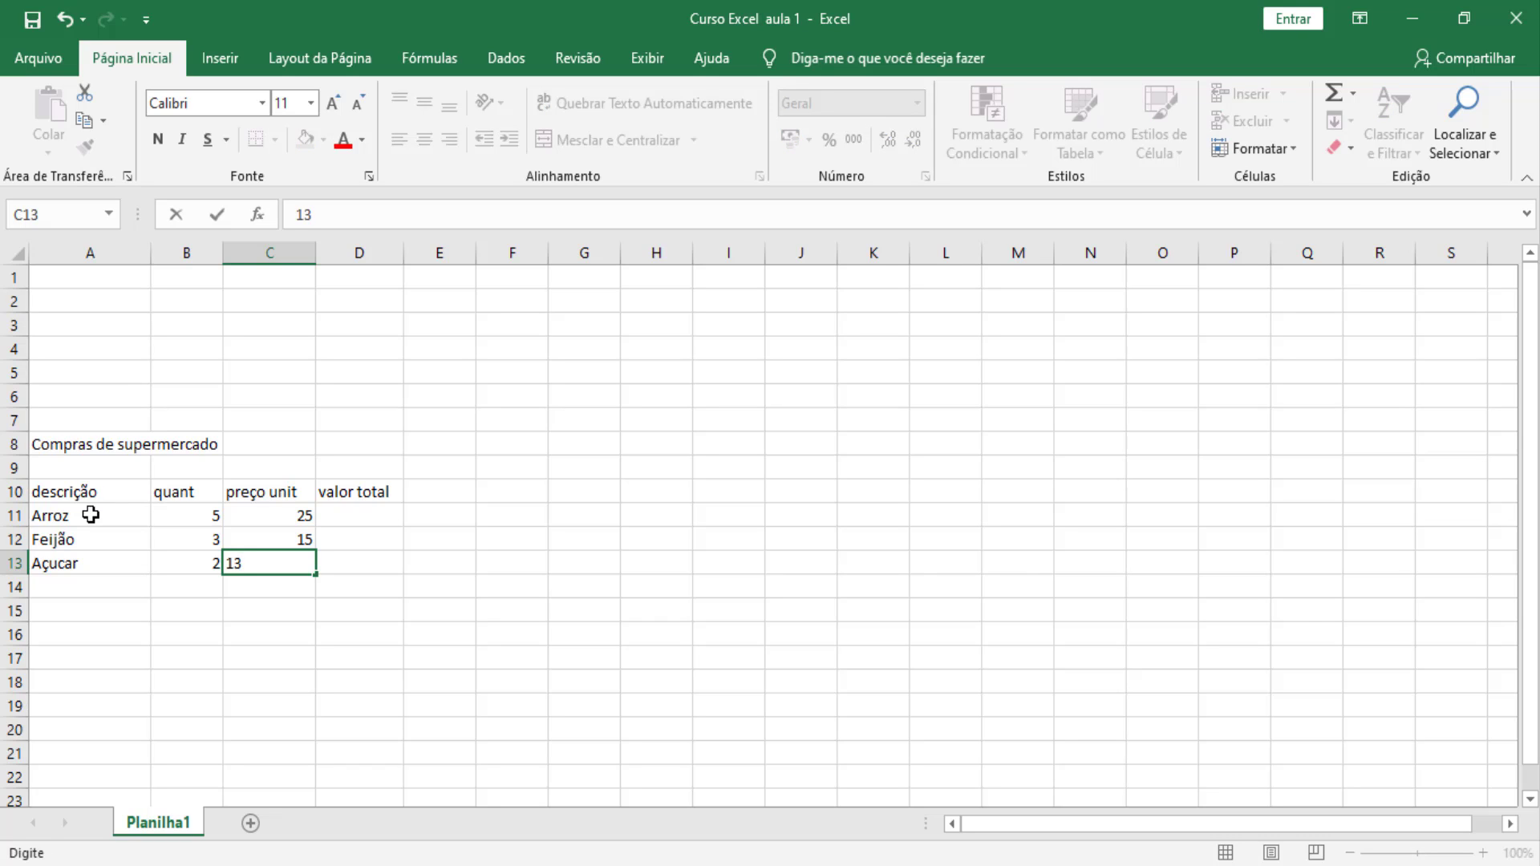
key(Tab)
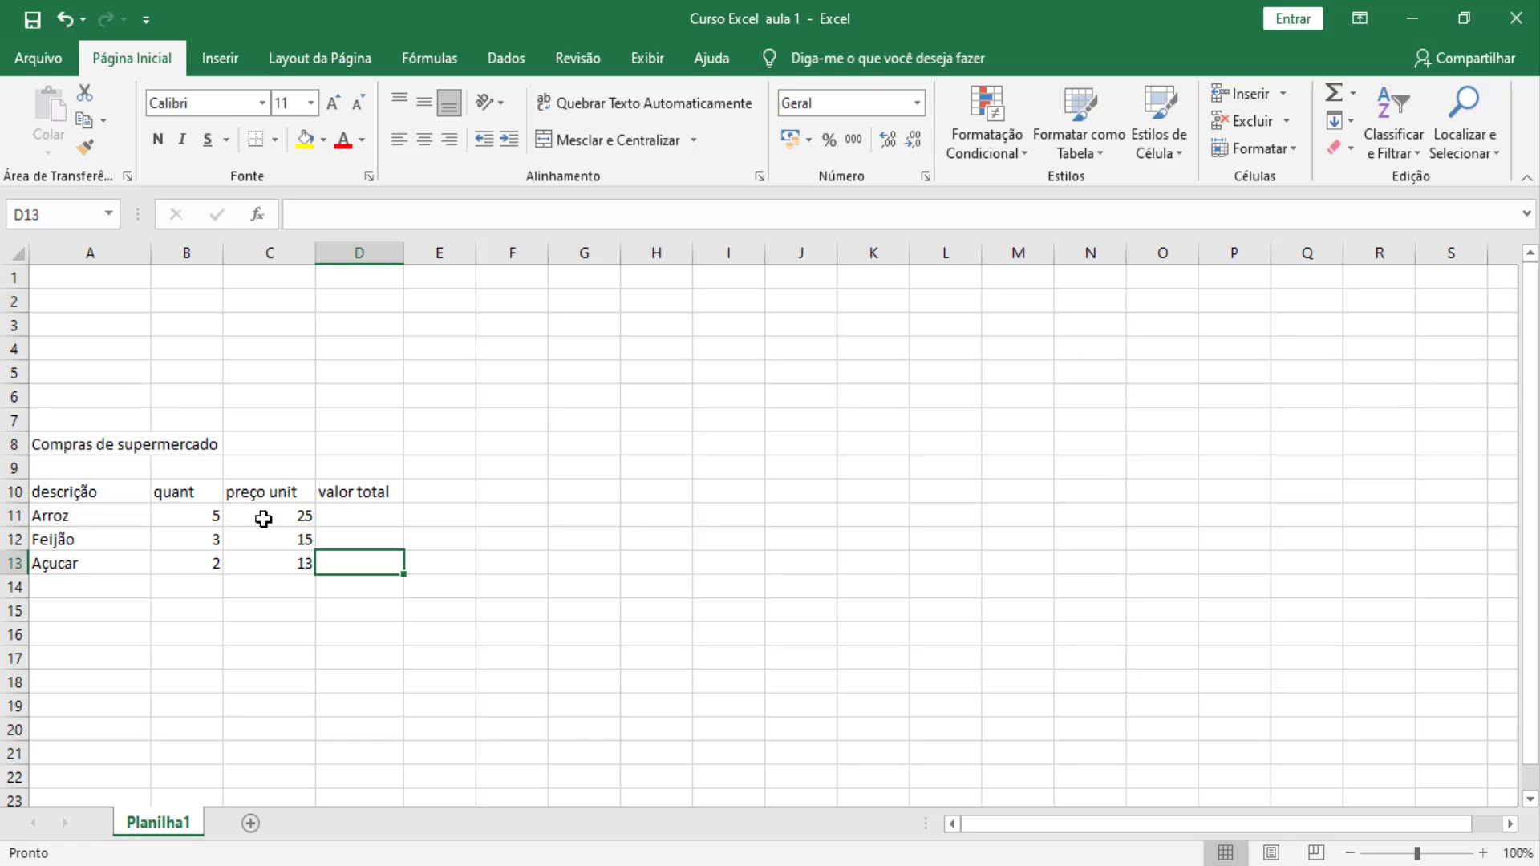
- Format the unit prices C11:C13 with the Moeda currency format
click(263, 519)
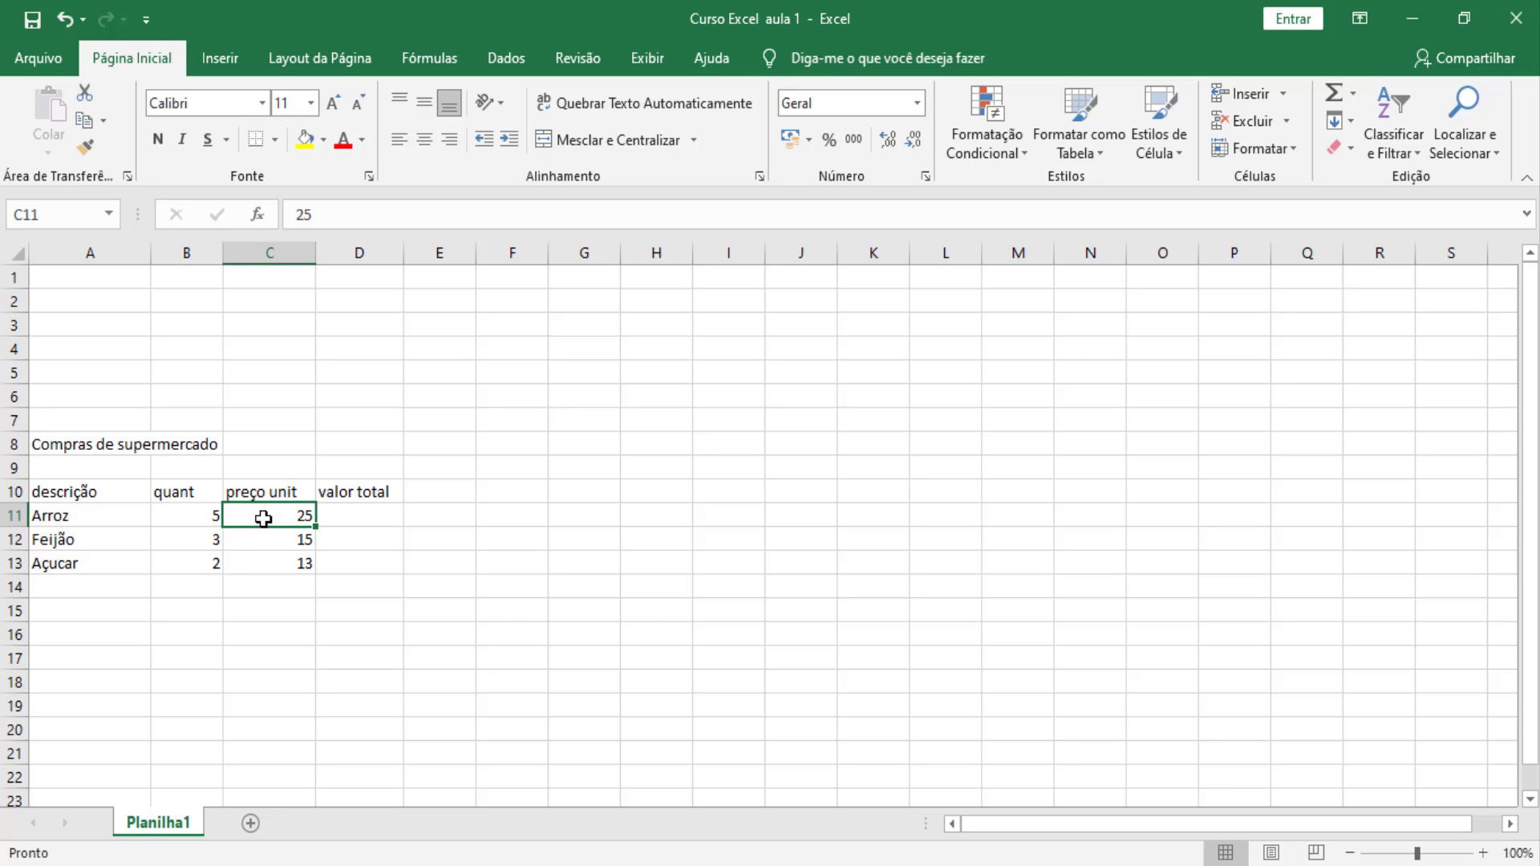
drag(263, 519, 268, 563)
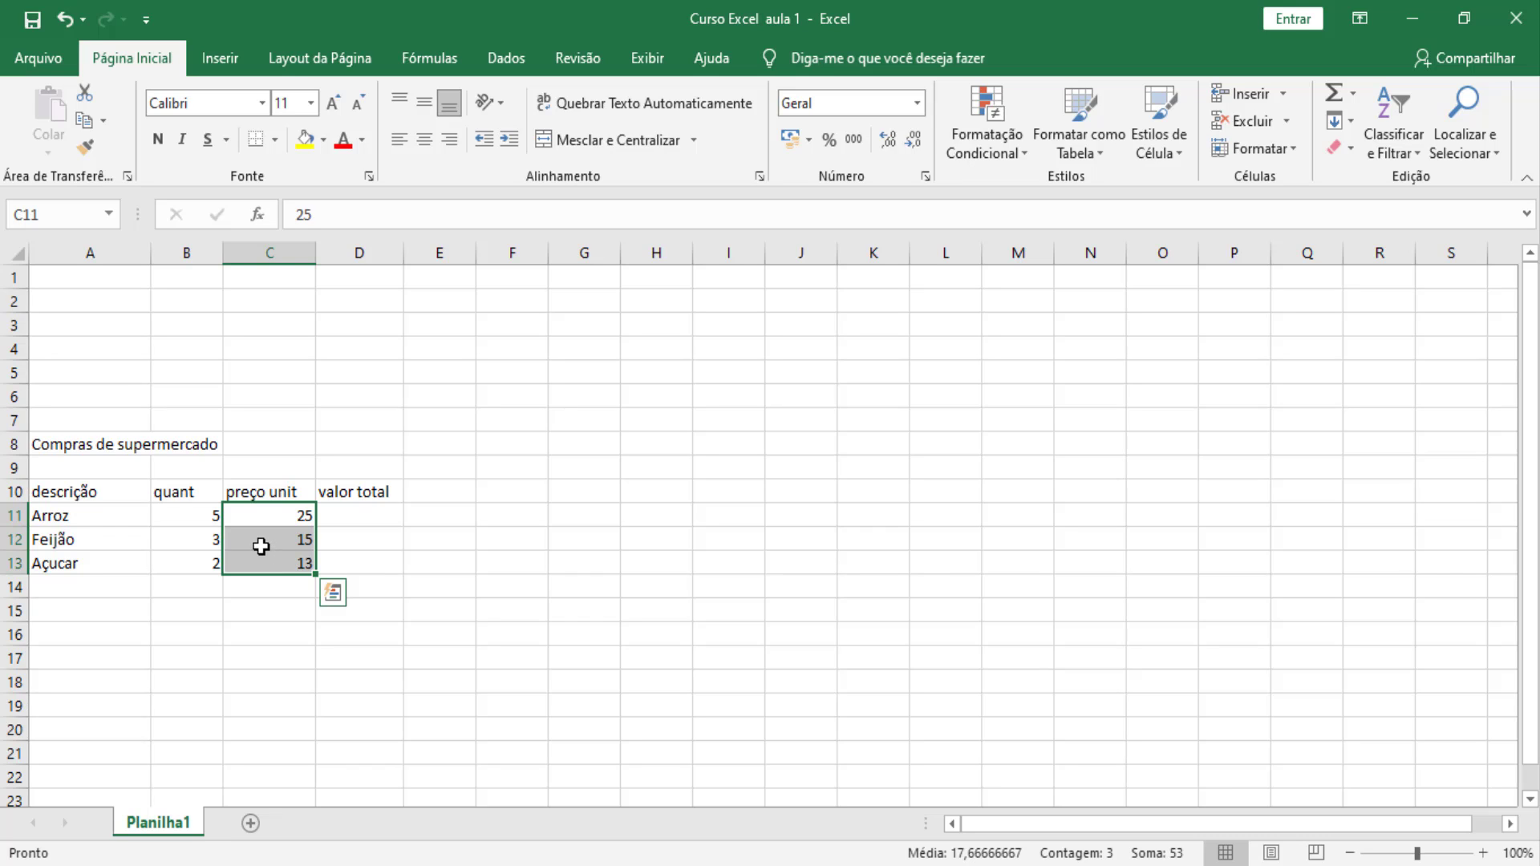
right_click(261, 548)
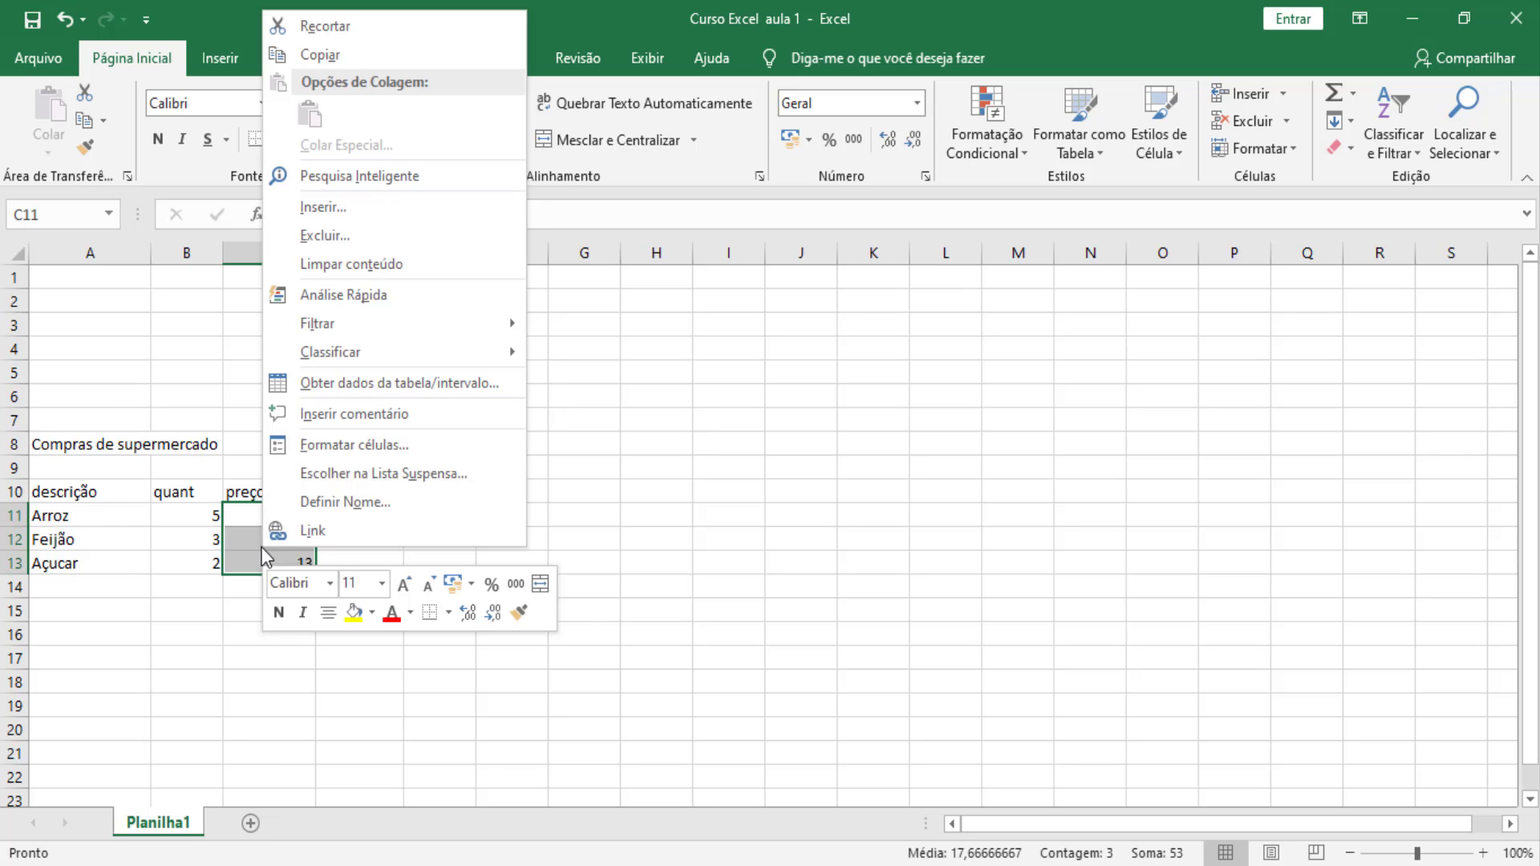
click(327, 455)
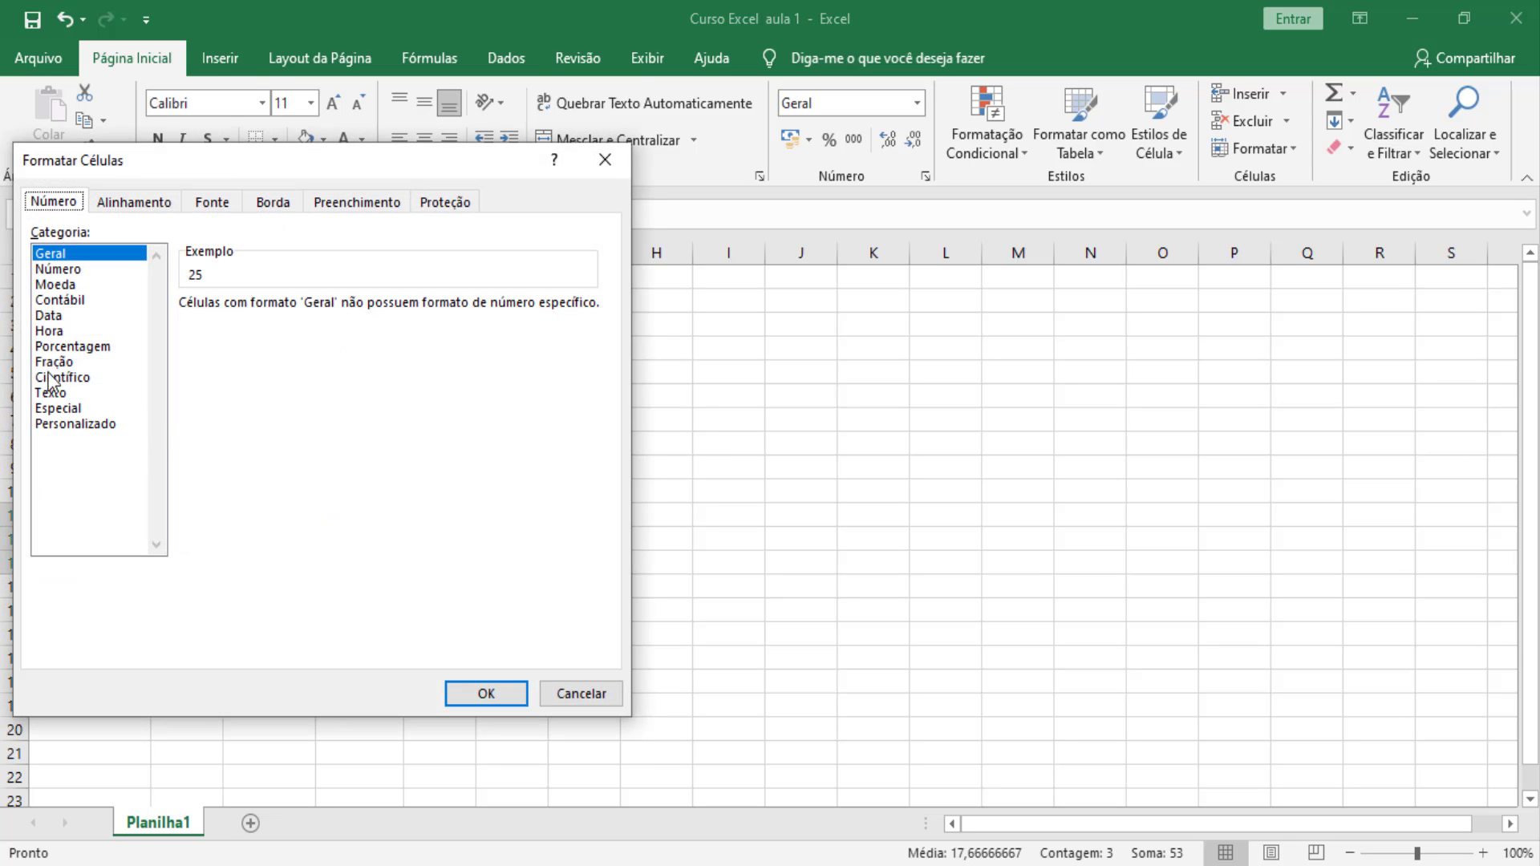
click(56, 271)
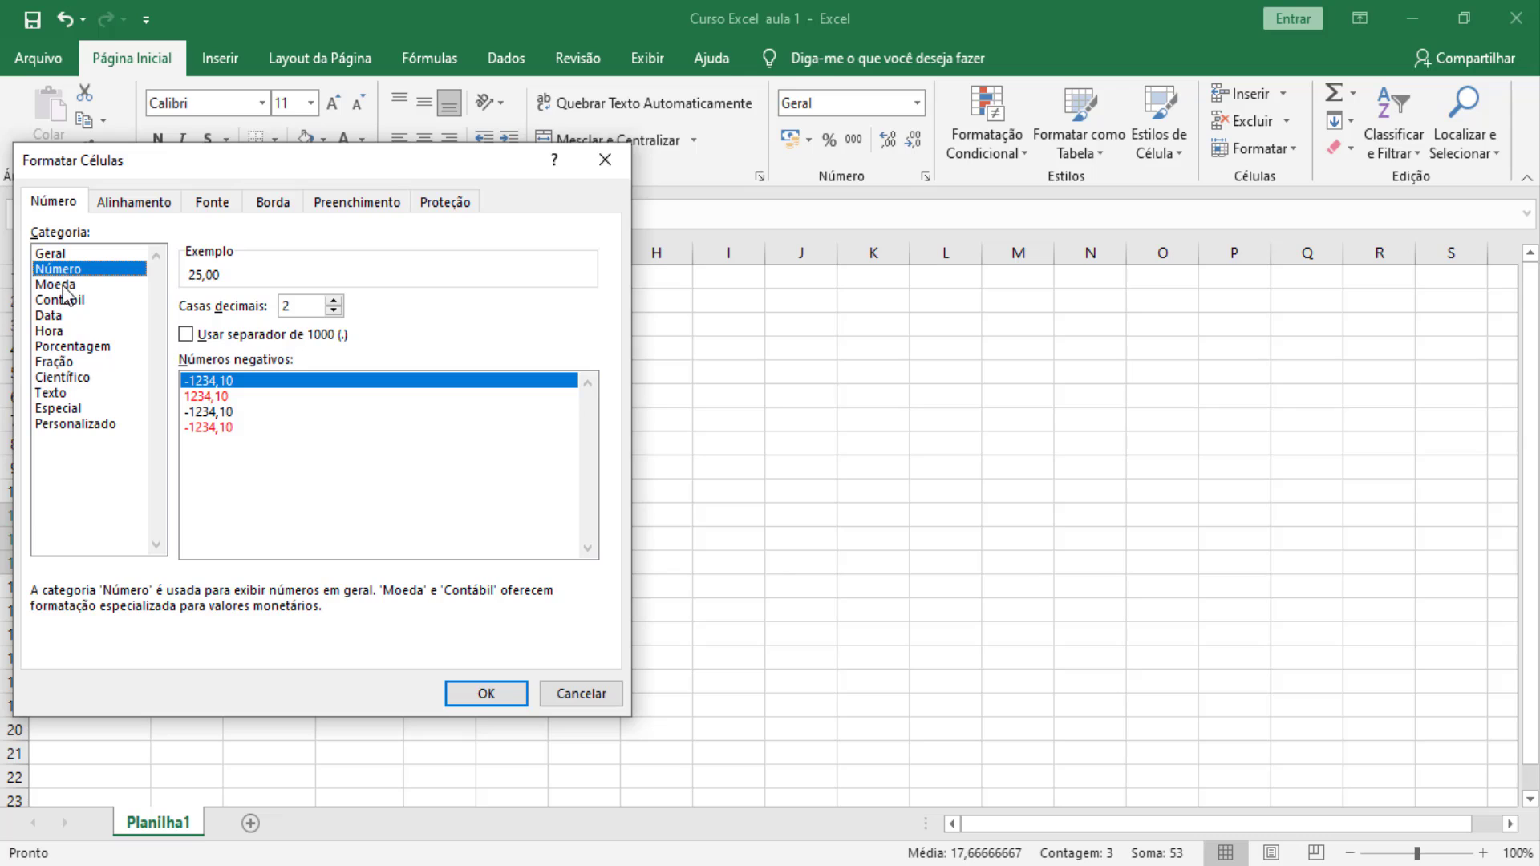
click(61, 284)
click(63, 302)
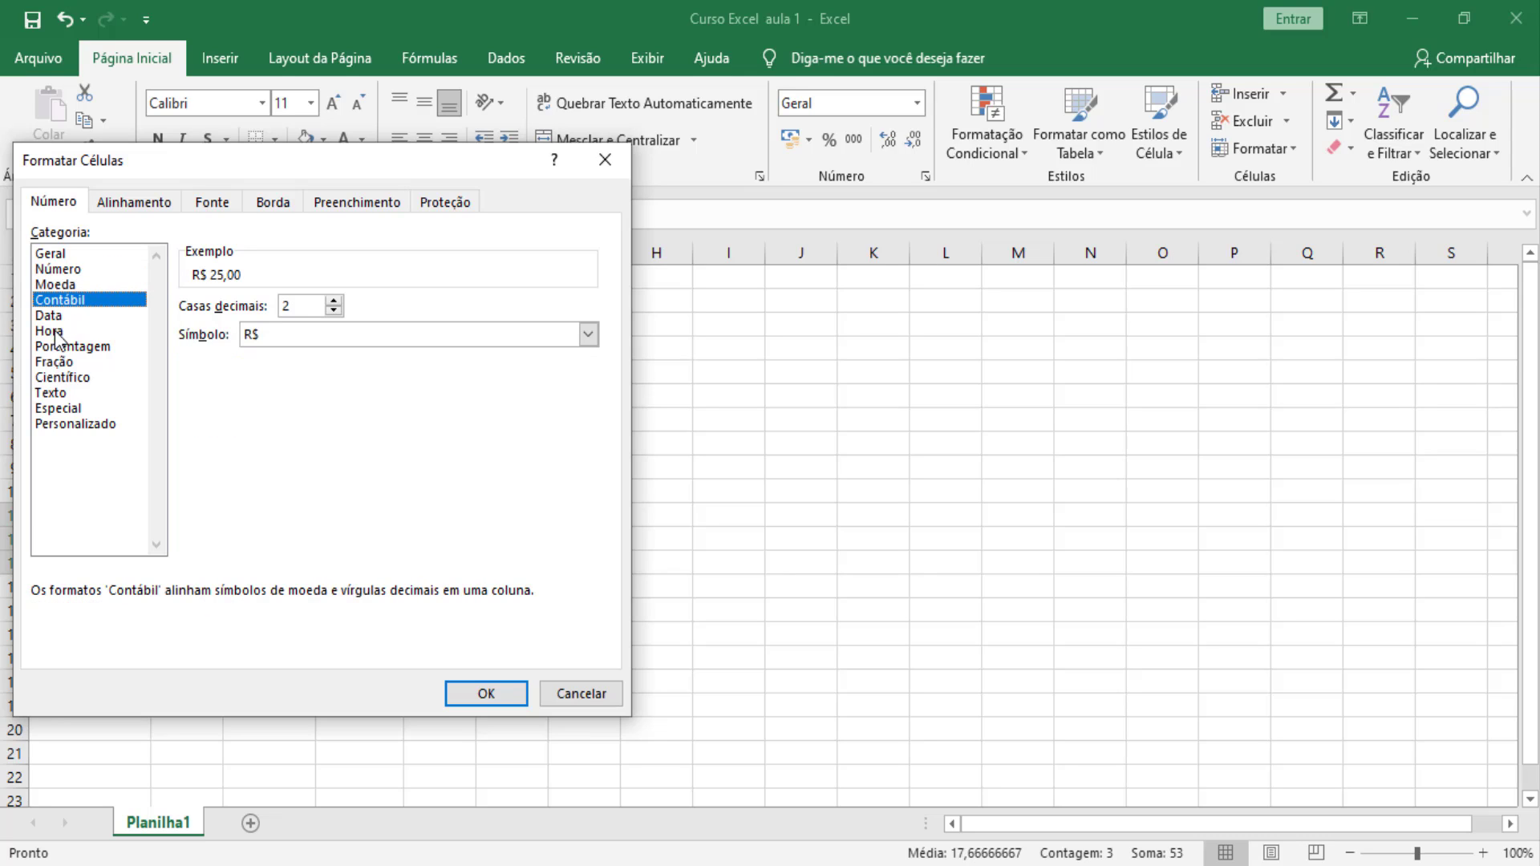
click(61, 285)
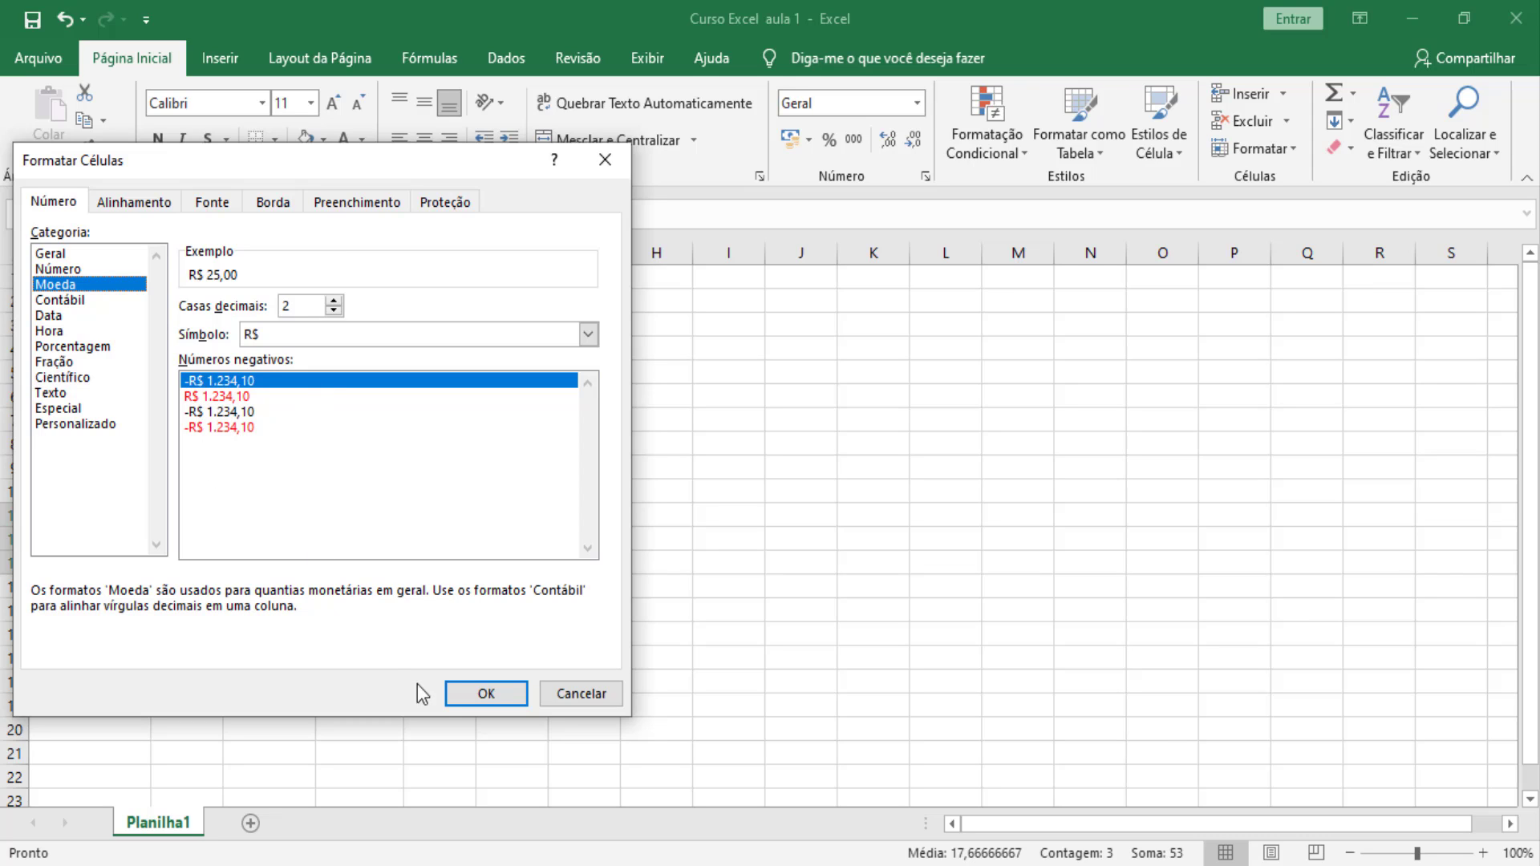
click(482, 694)
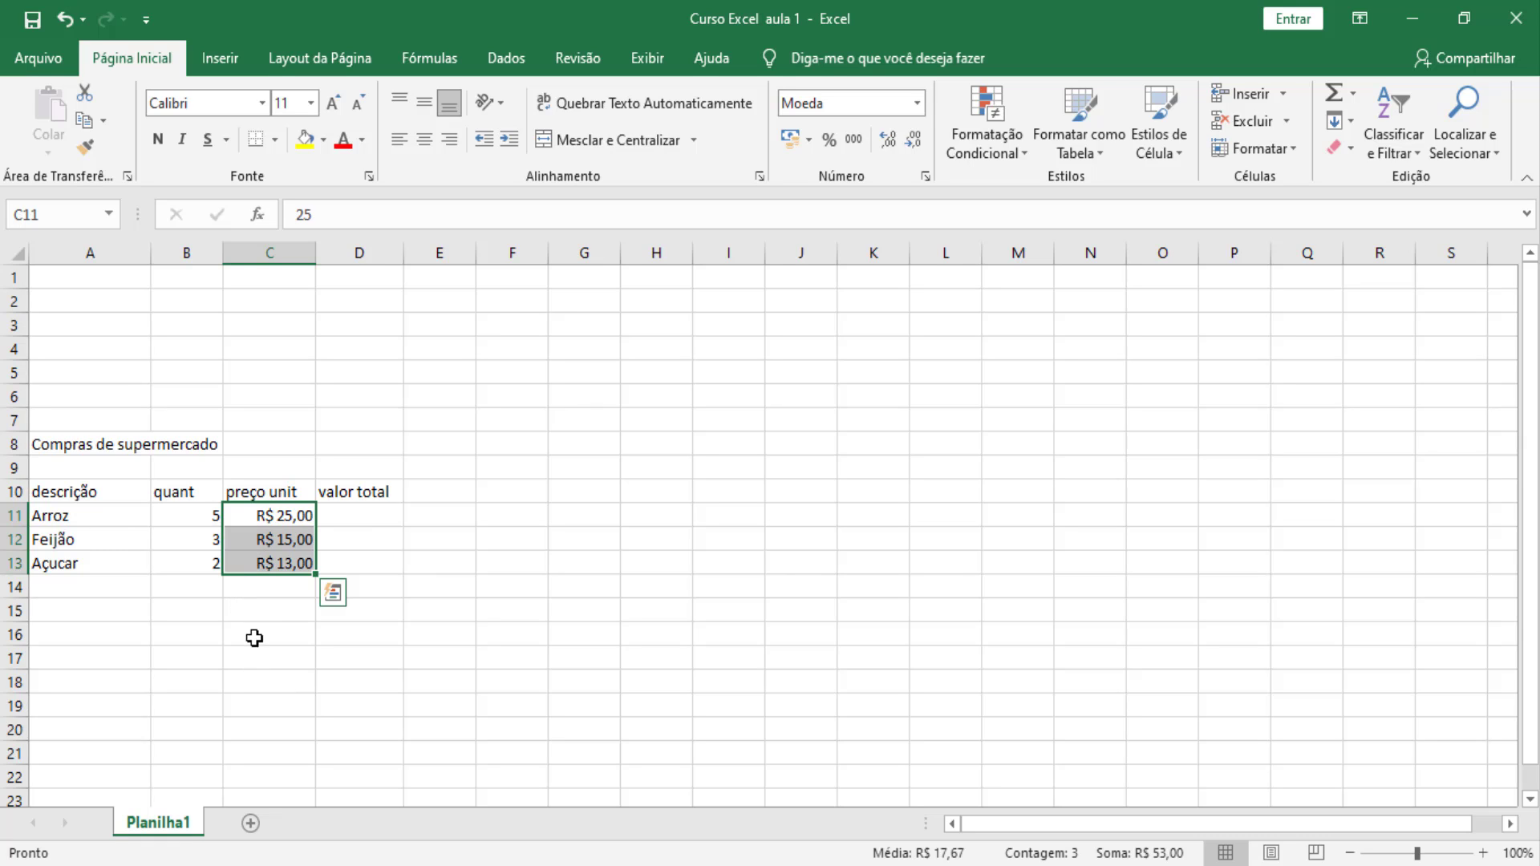
click(348, 517)
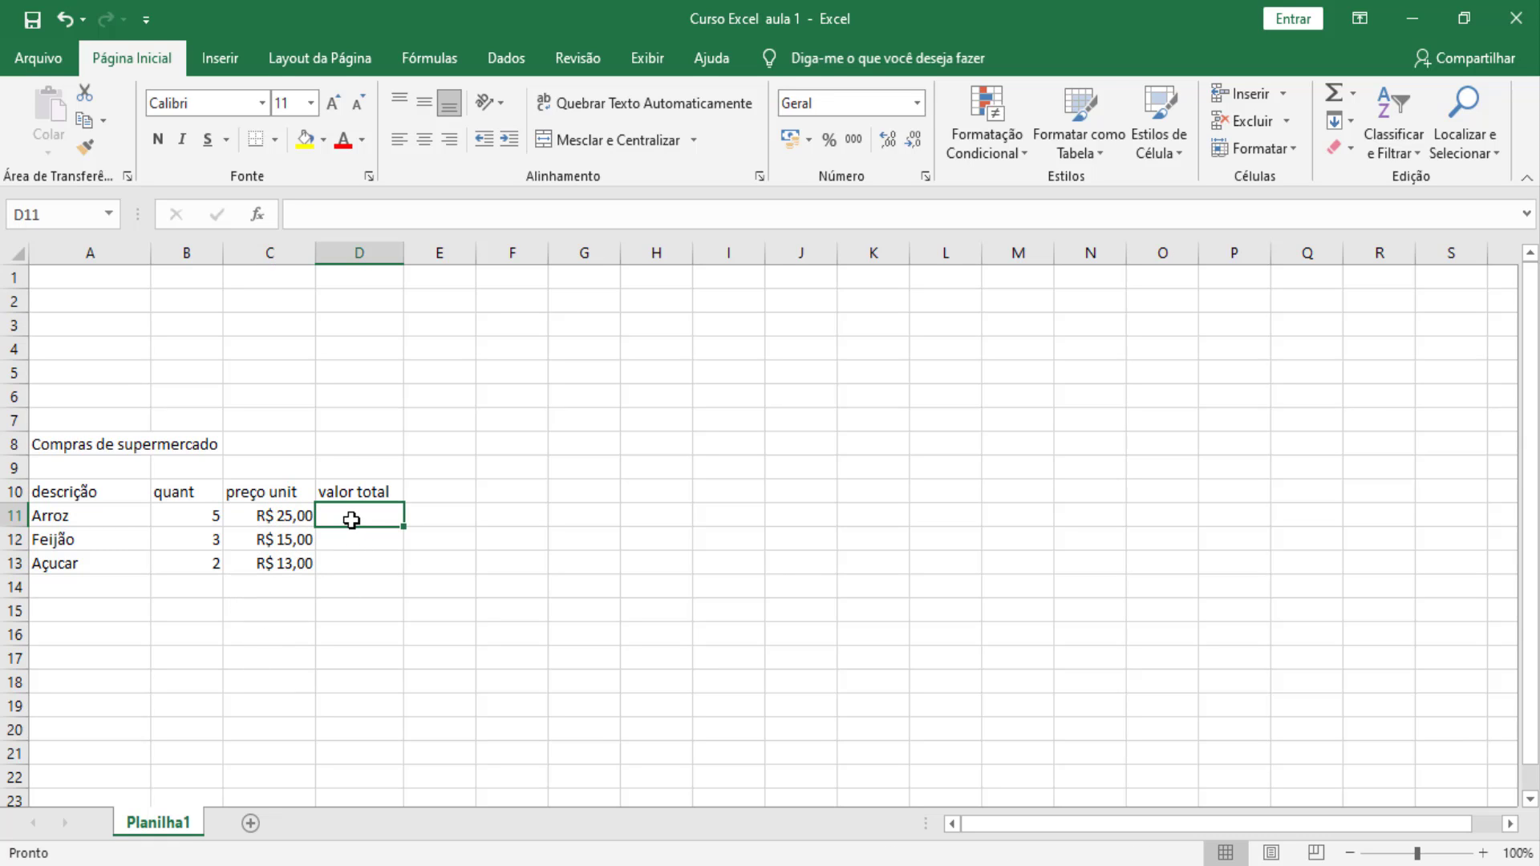
- Apply the Moeda currency format to the valor total cells D11:D13
drag(351, 520, 351, 562)
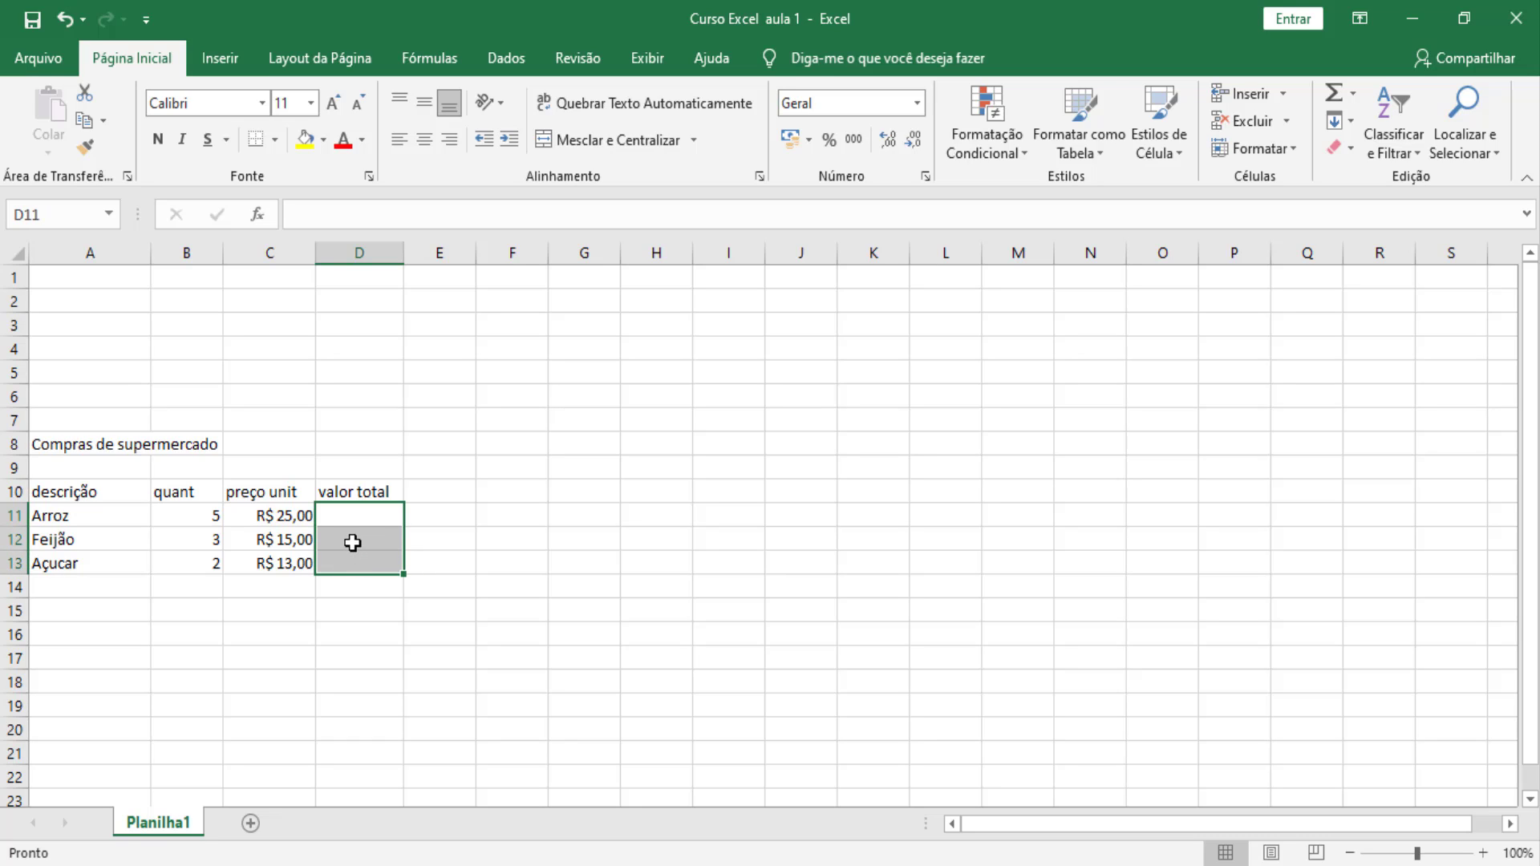
right_click(353, 546)
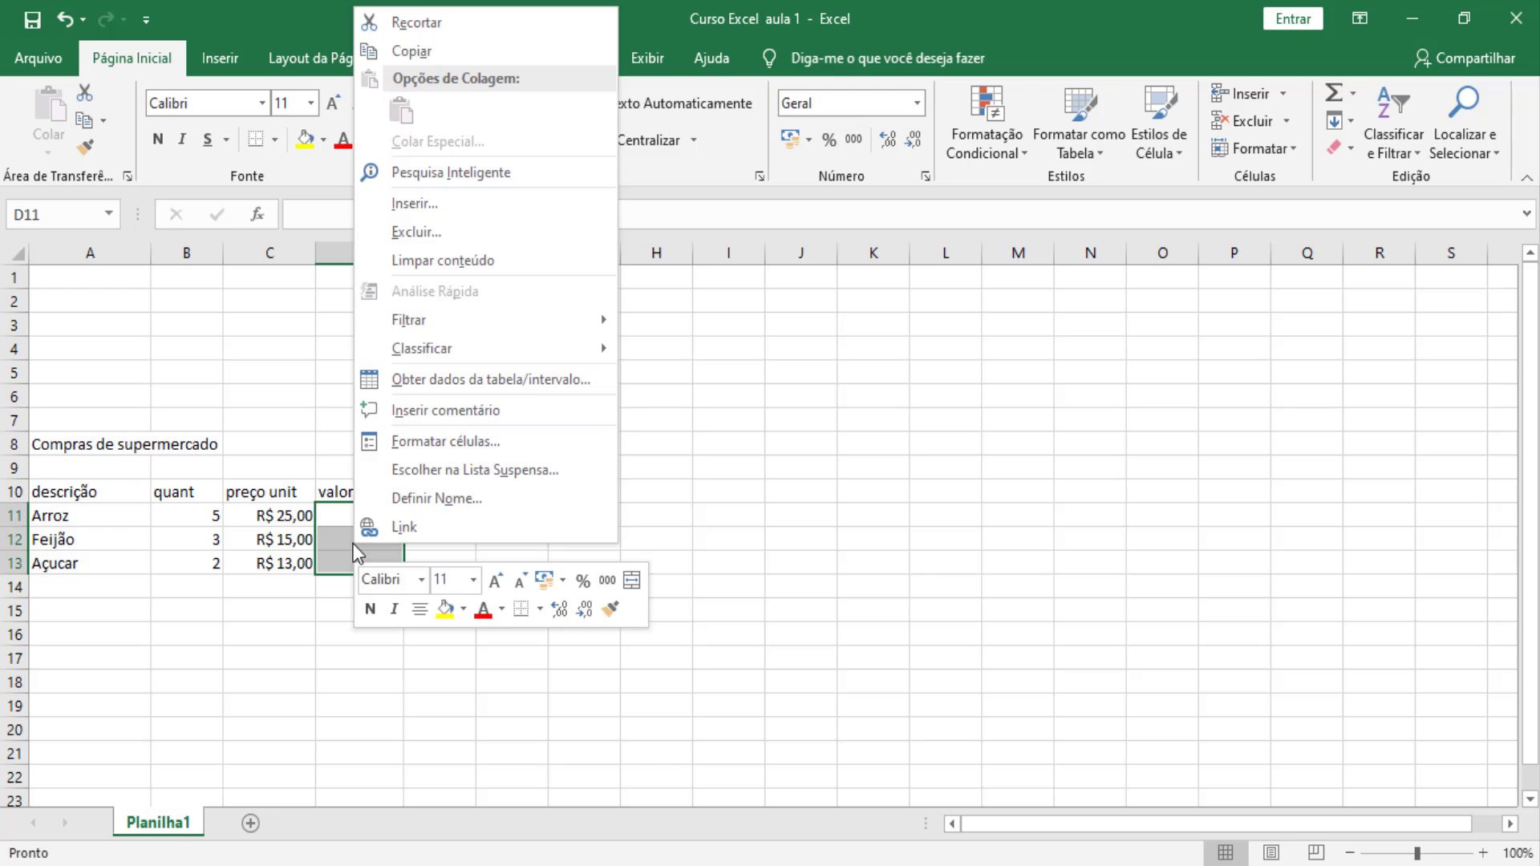
click(418, 443)
click(149, 280)
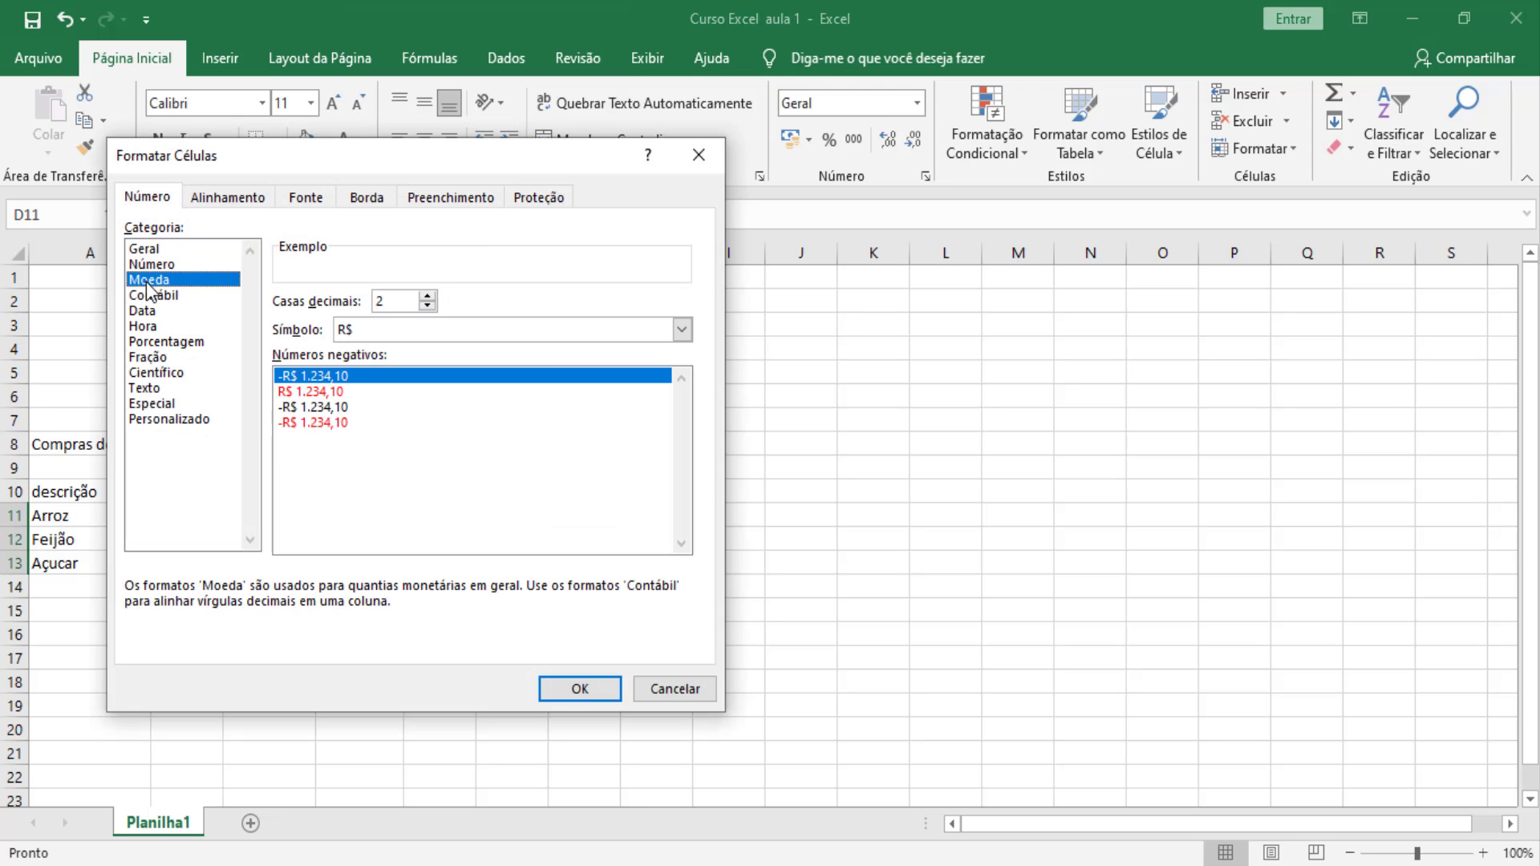
click(561, 691)
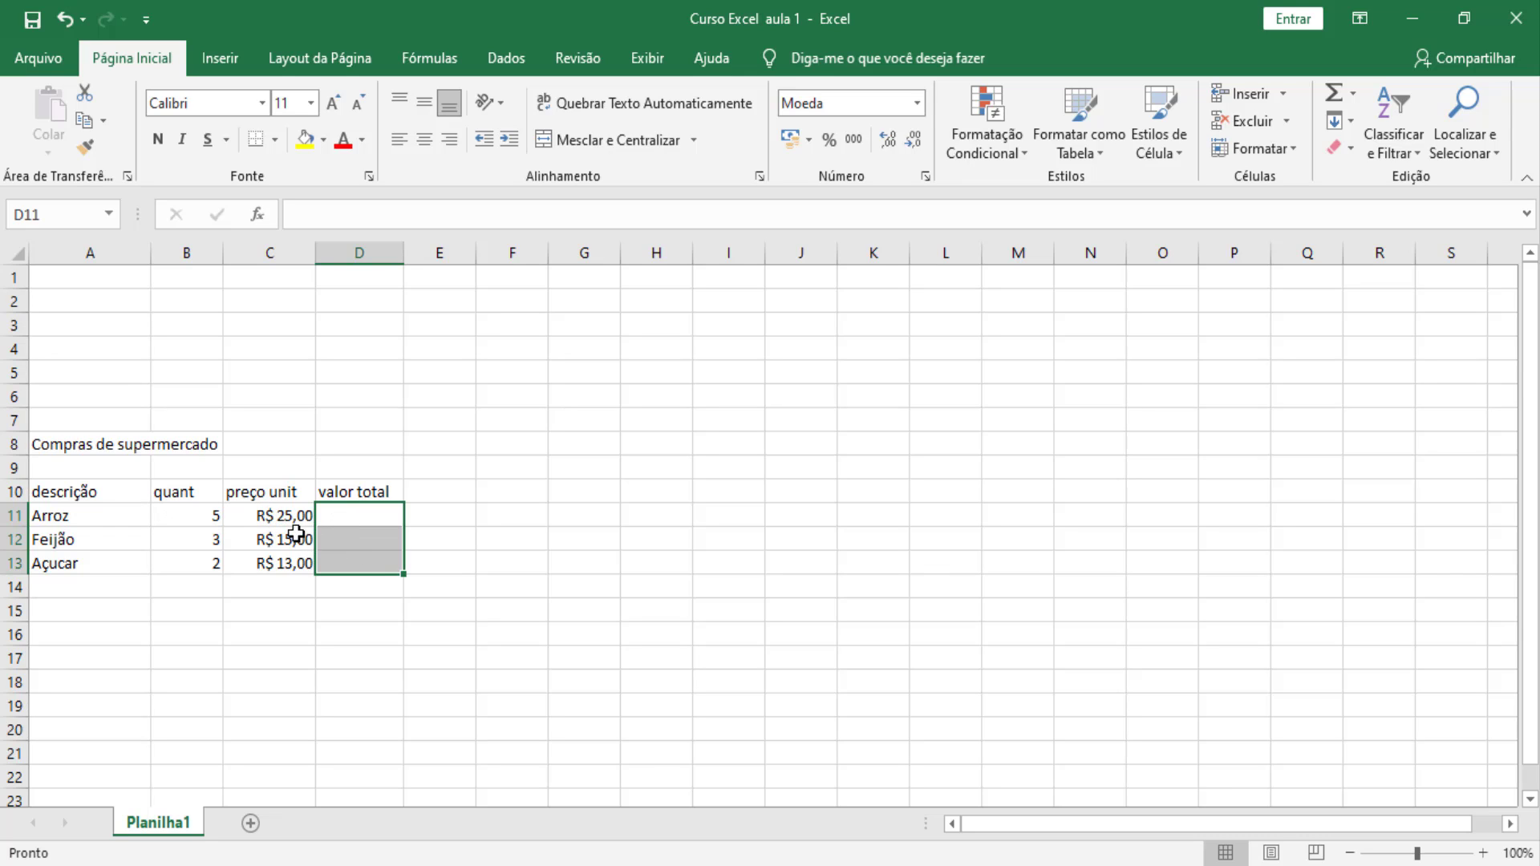
click(345, 515)
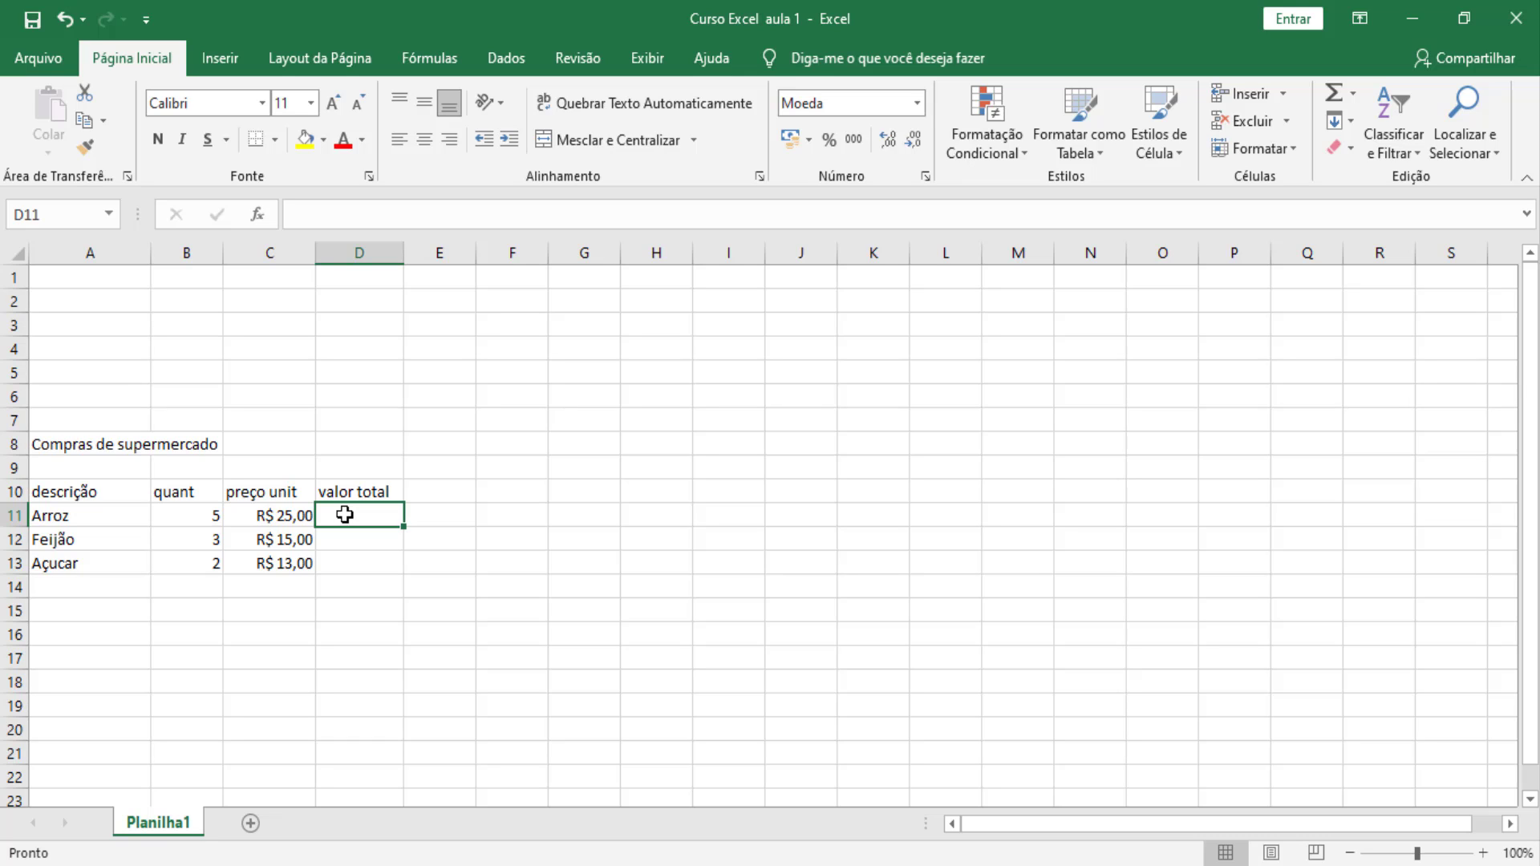
- Enter the formula =c11*b11 in D11 for the Arroz total
text(=)
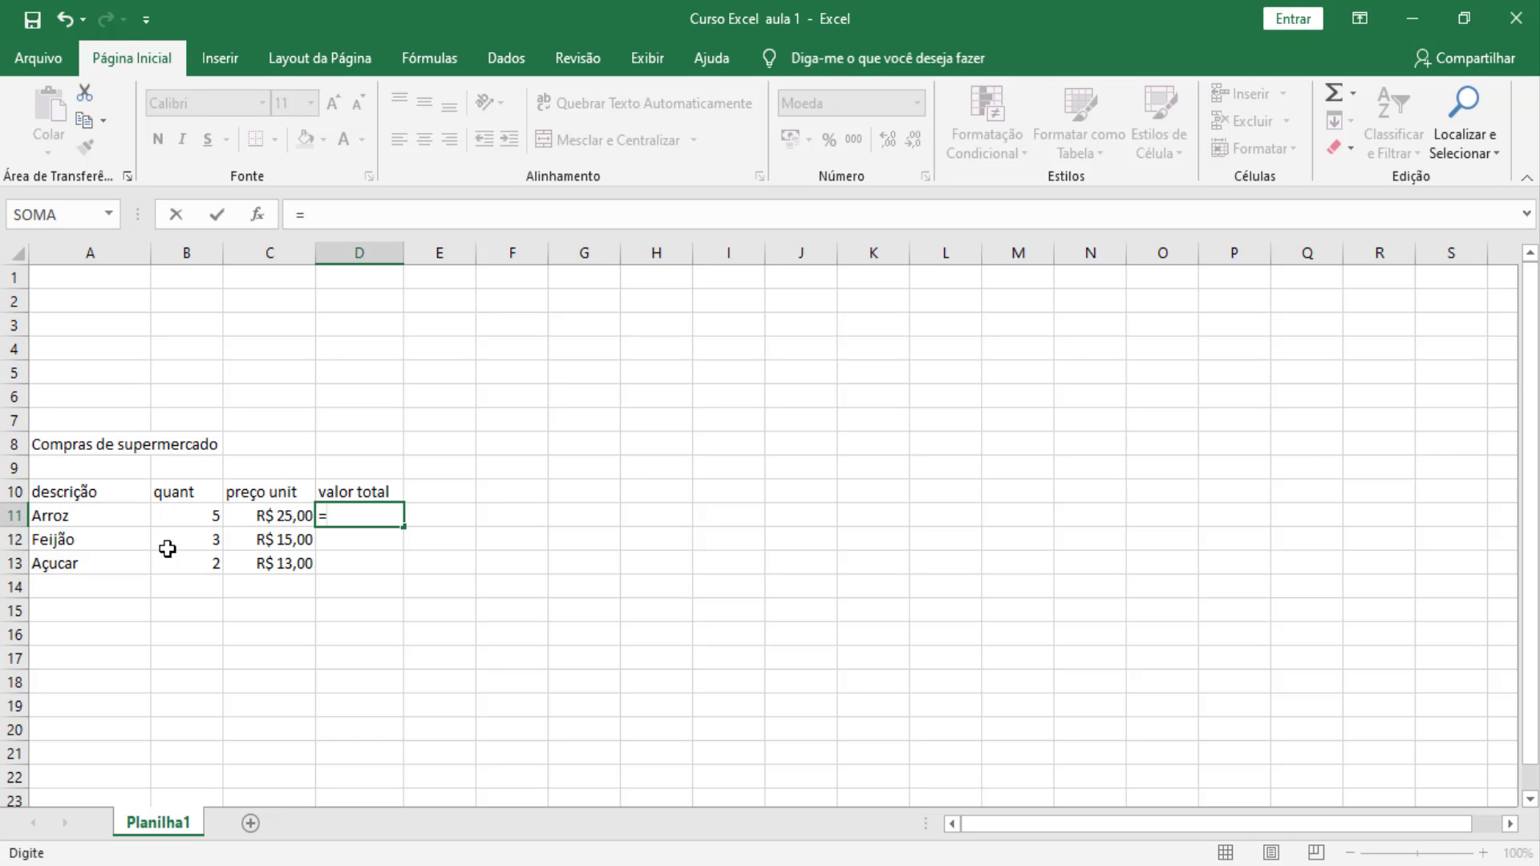
text(c11)
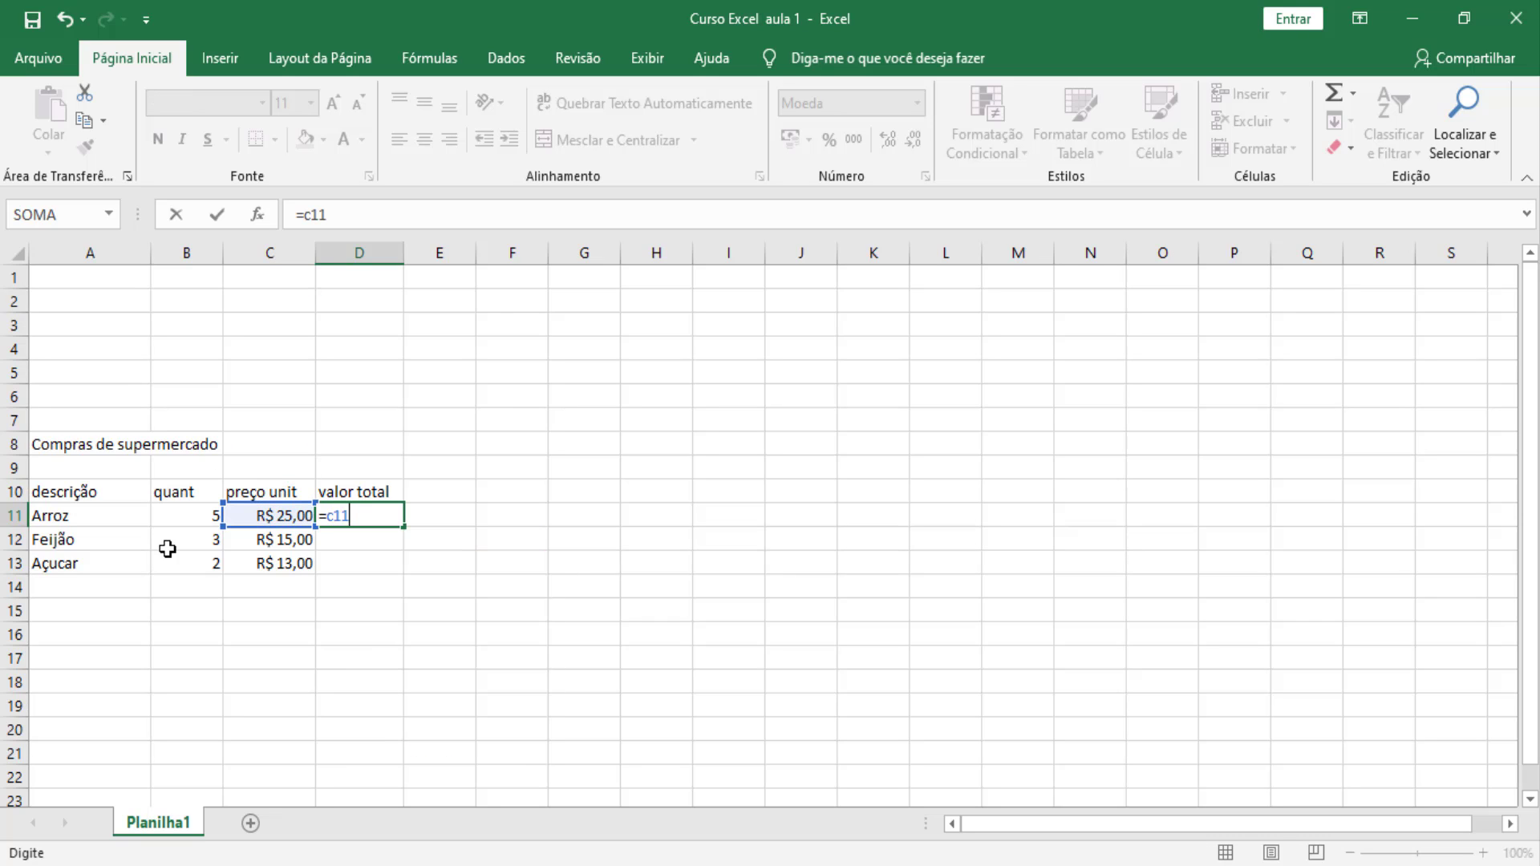
text(*)
text(b)
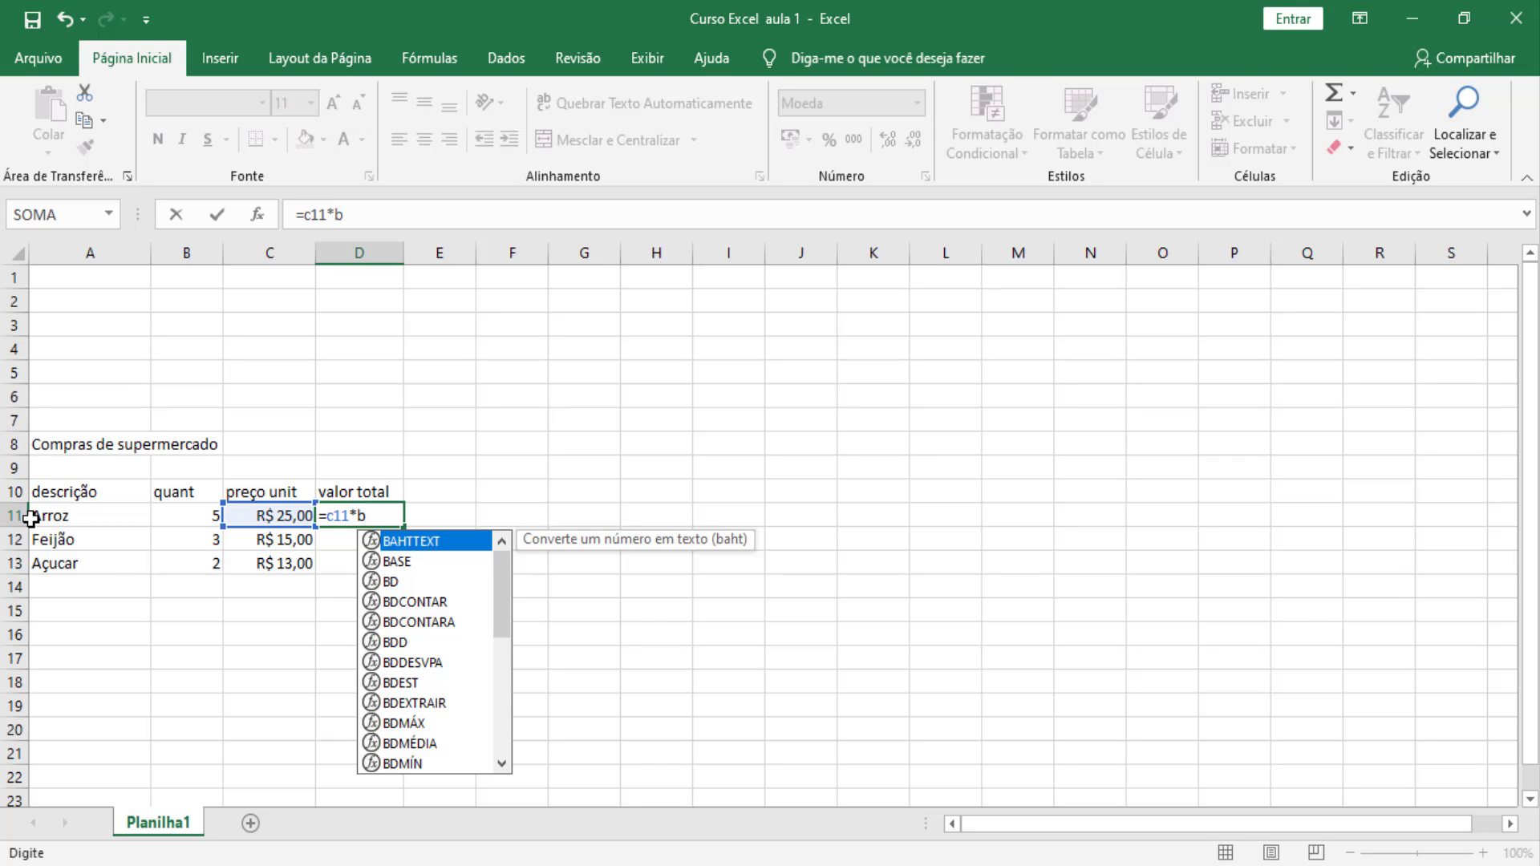
text(11)
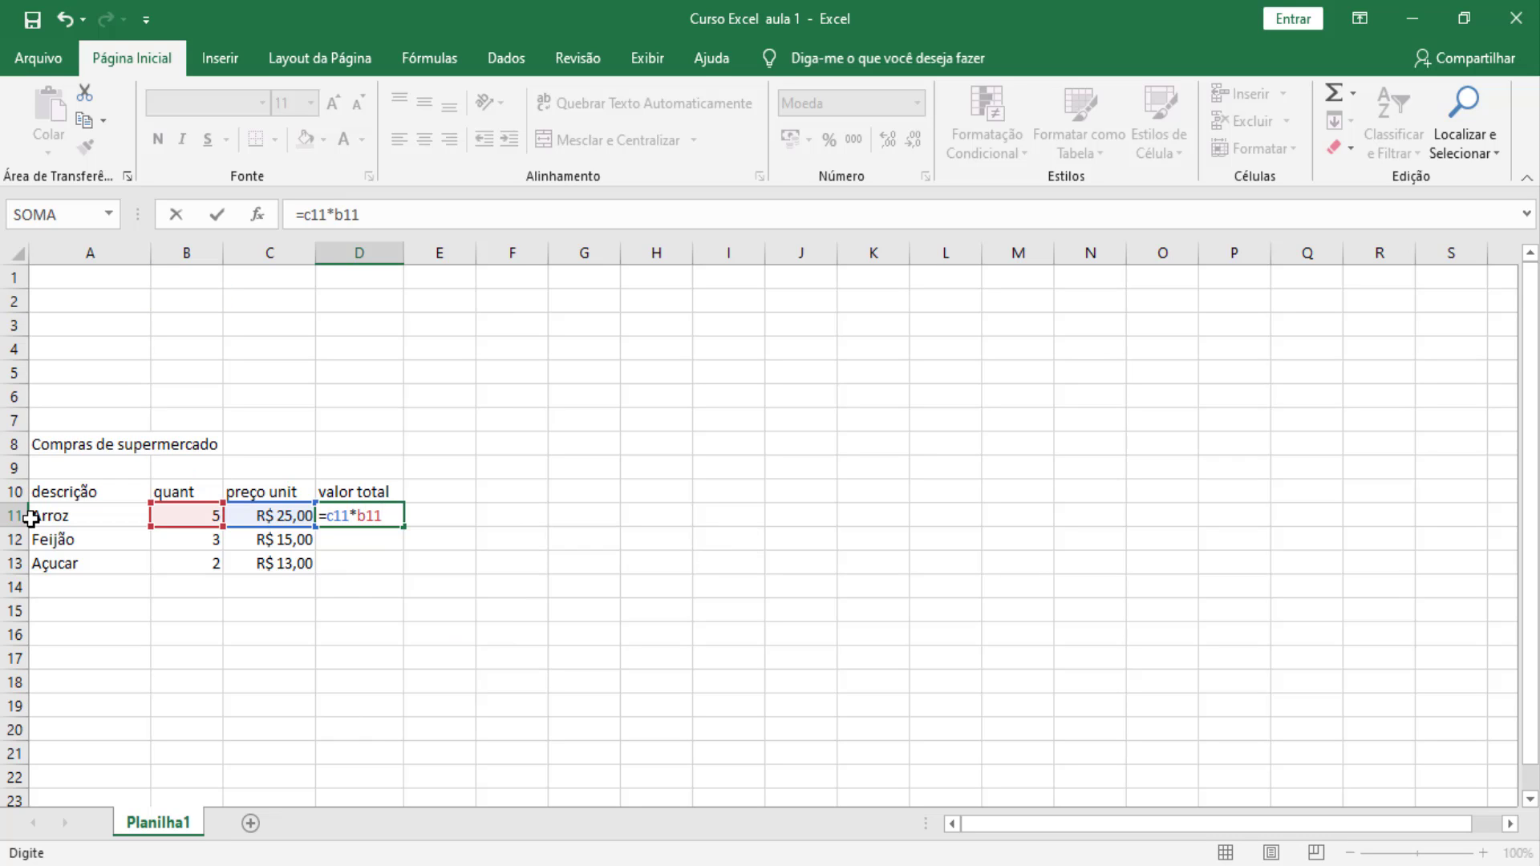
key(Return)
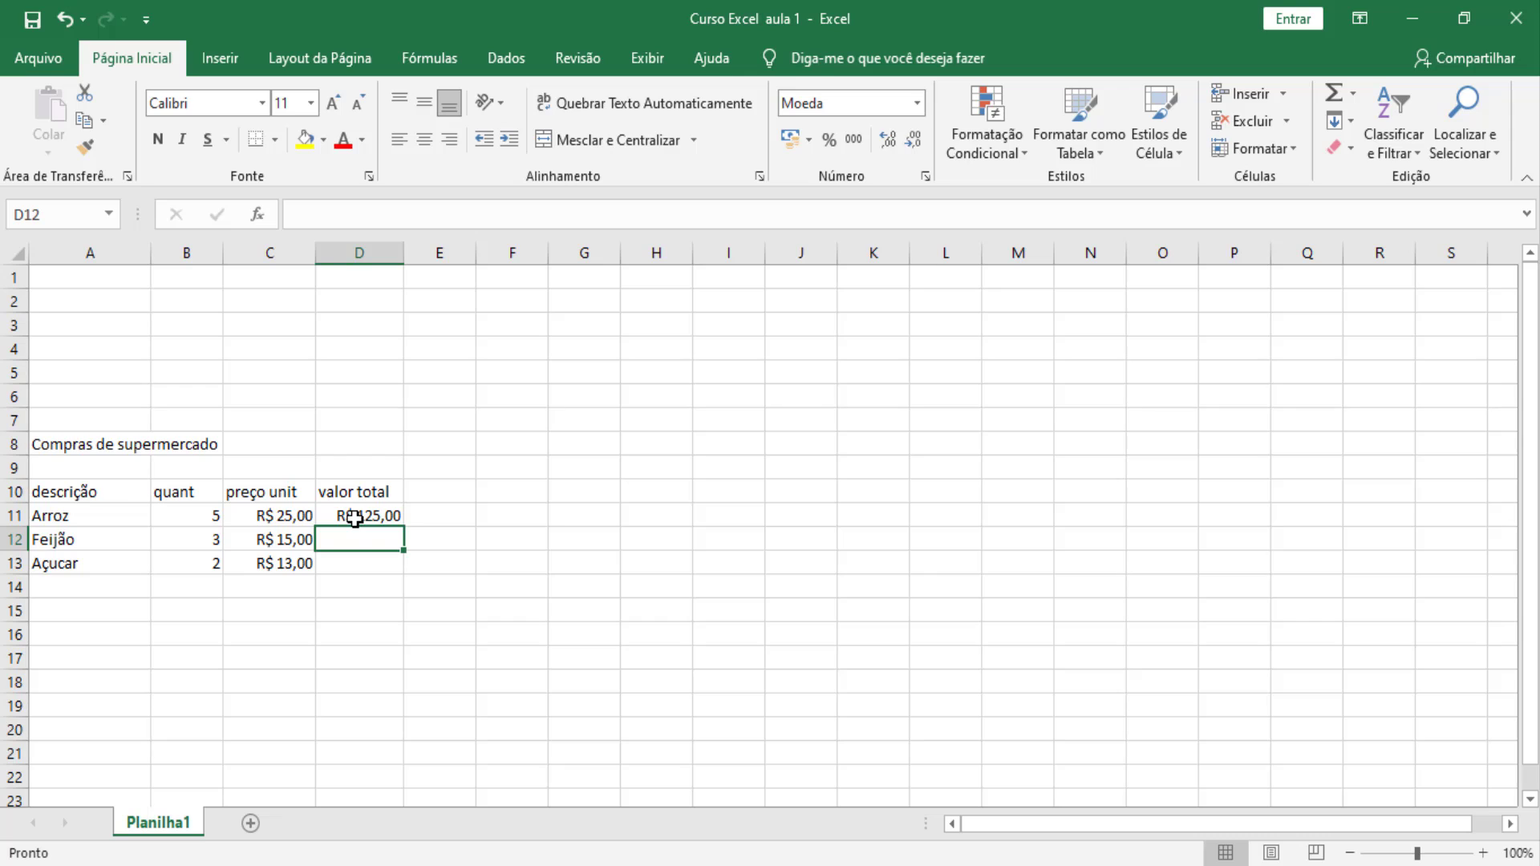
- Copy D11's formula into D12:D13 to get totals R$ 45,00 and R$ 26,00
click(356, 517)
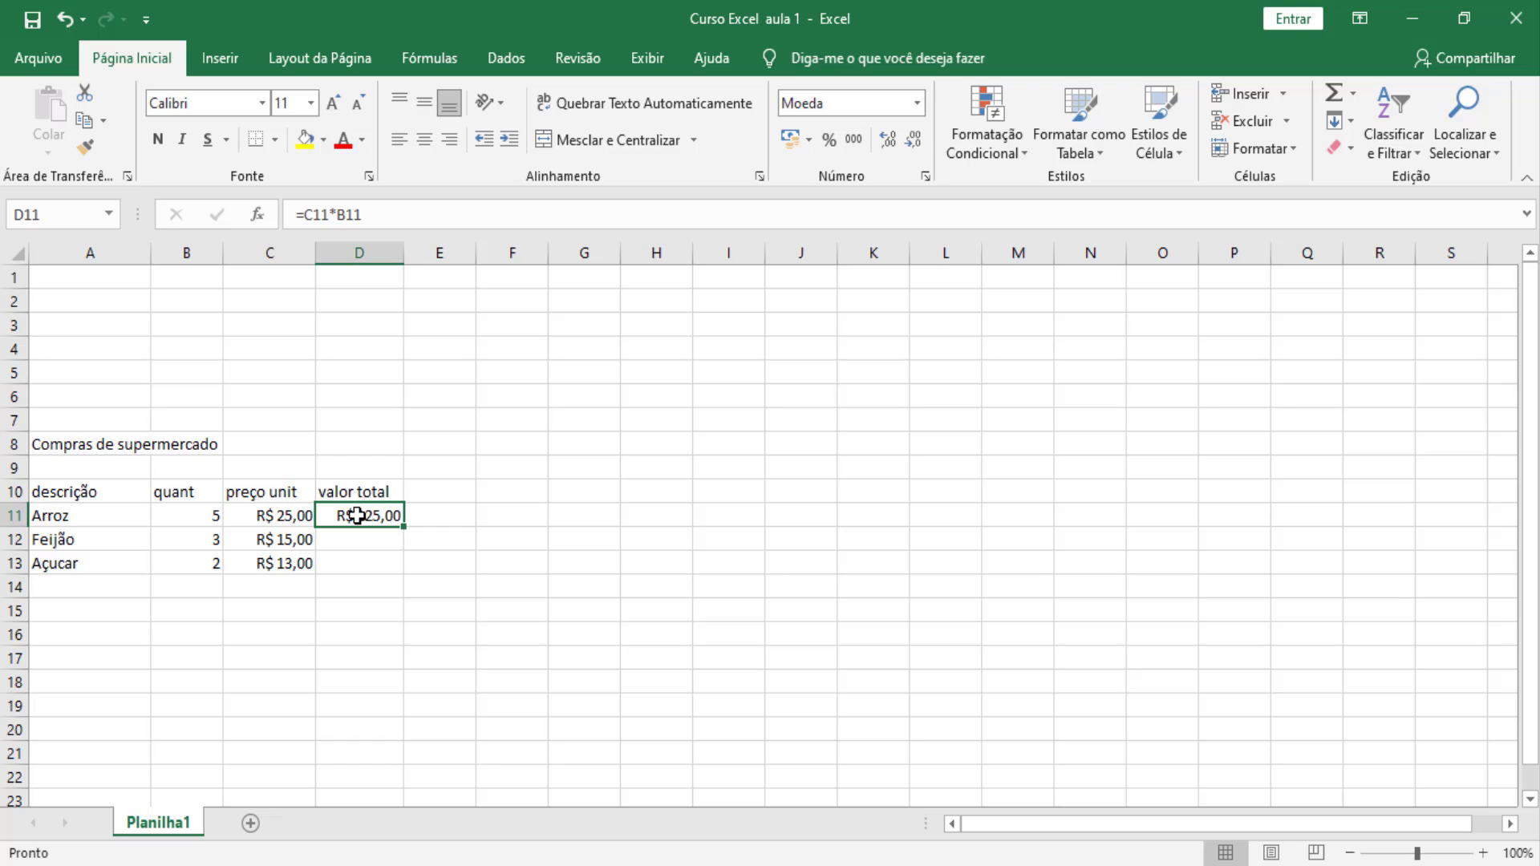
right_click(357, 516)
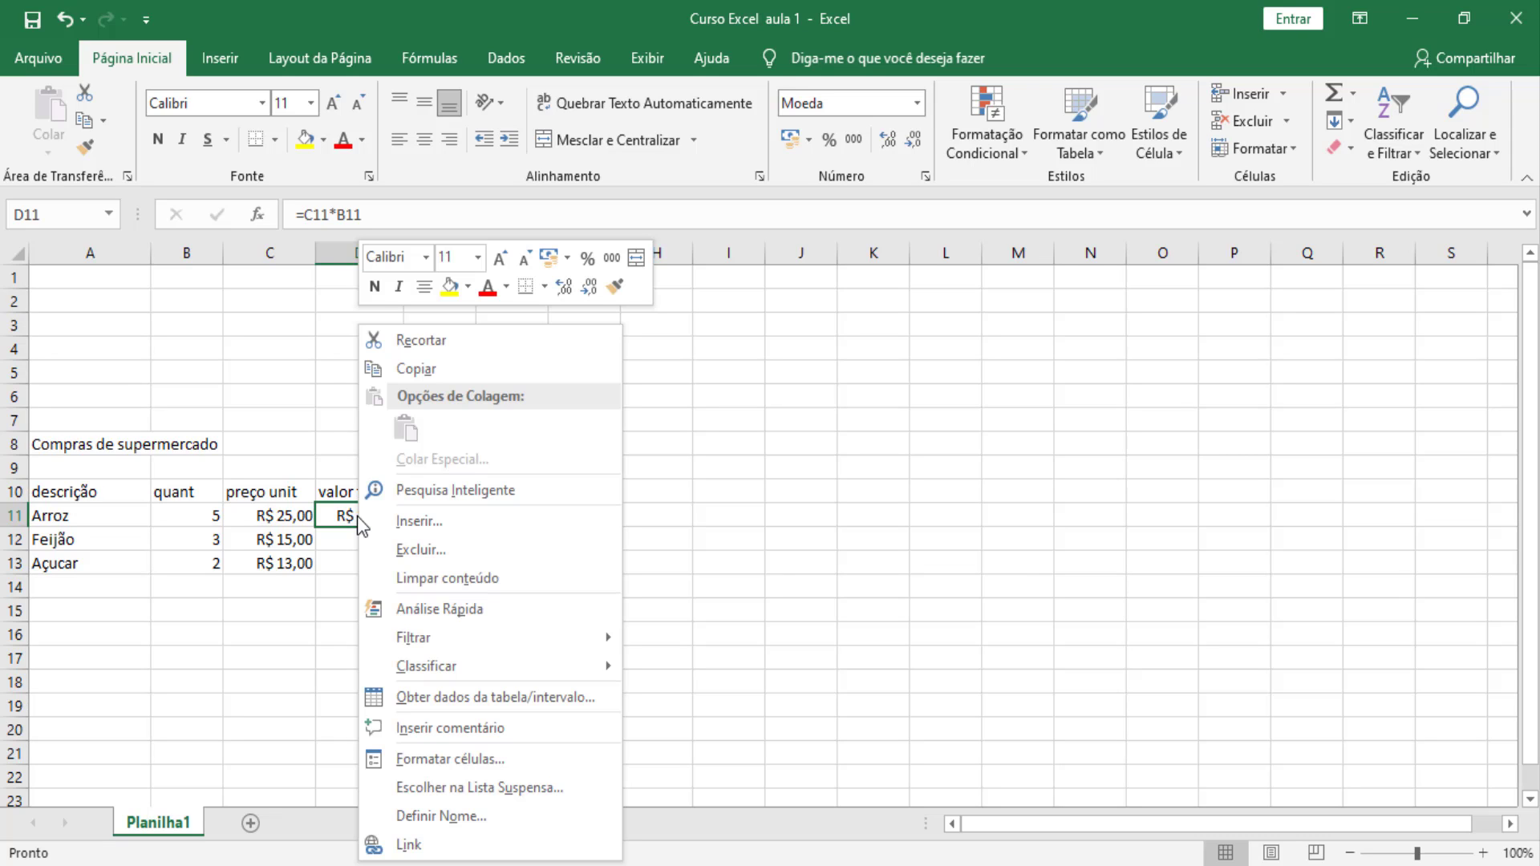
click(428, 370)
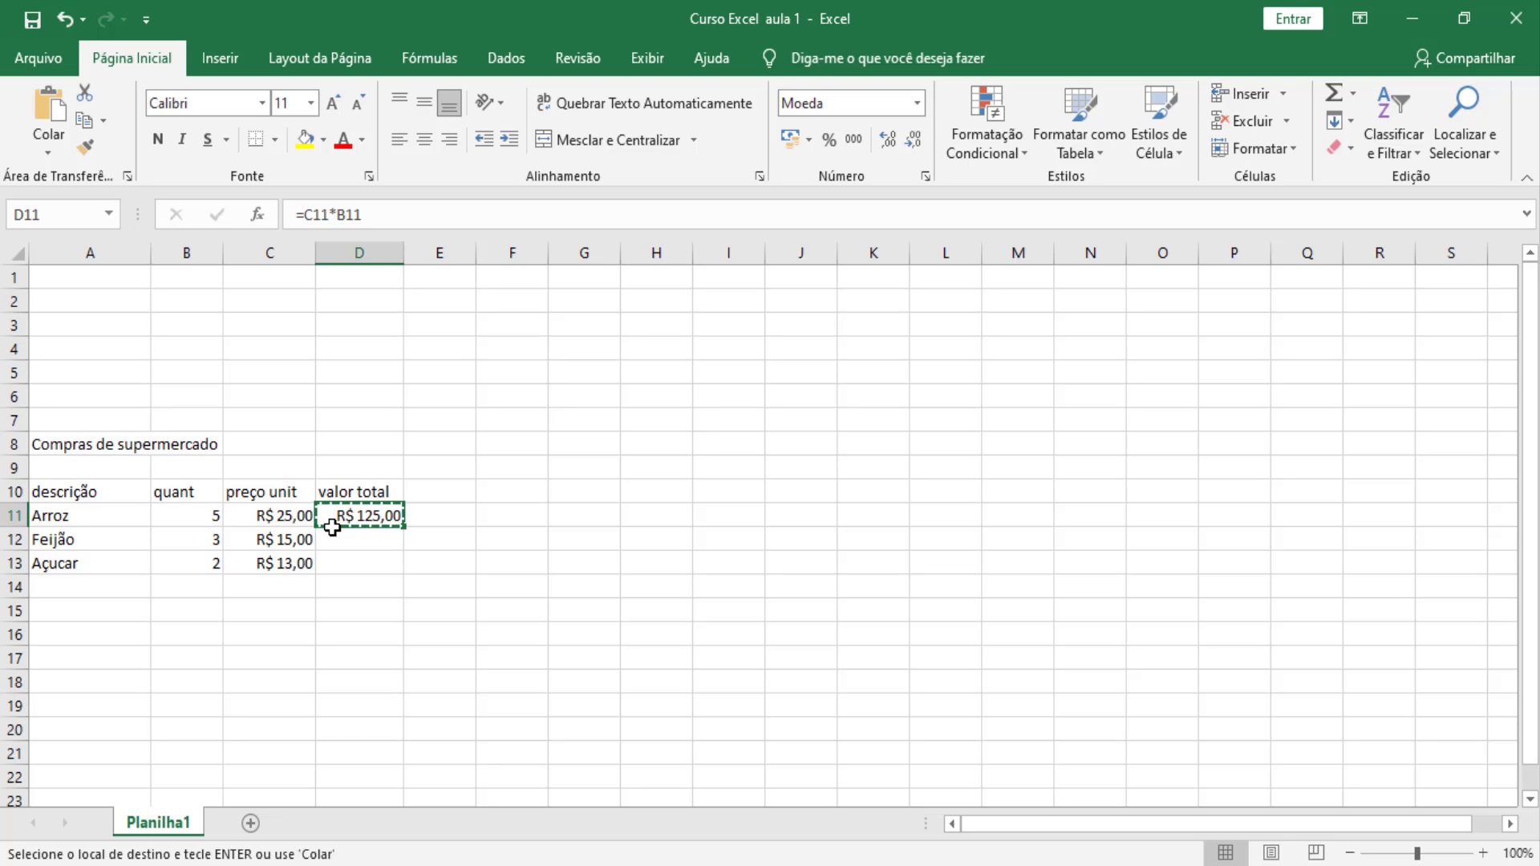
drag(329, 514, 337, 563)
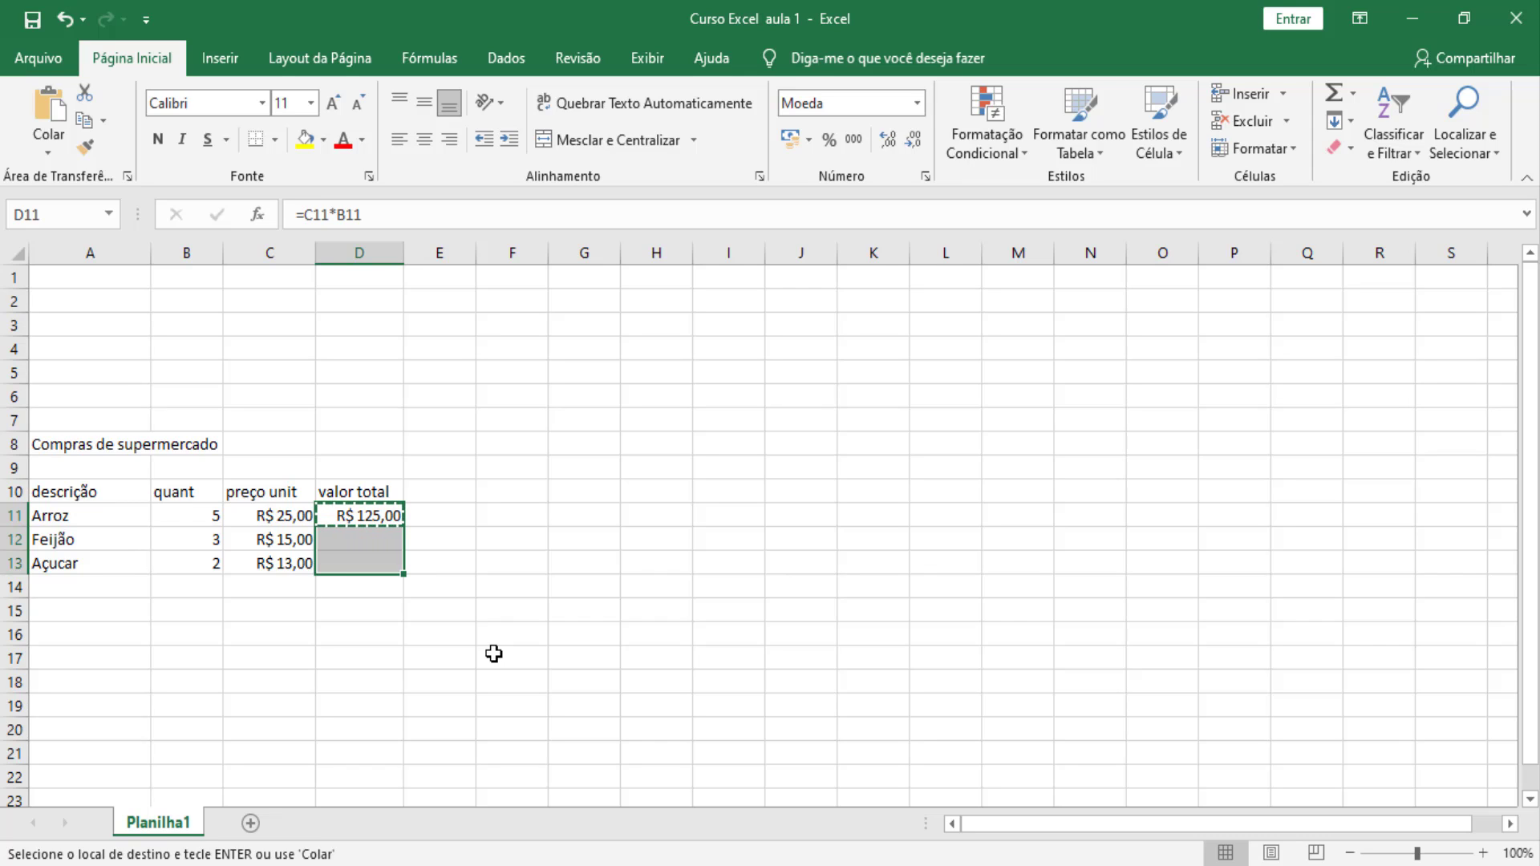
key(ctrl+v)
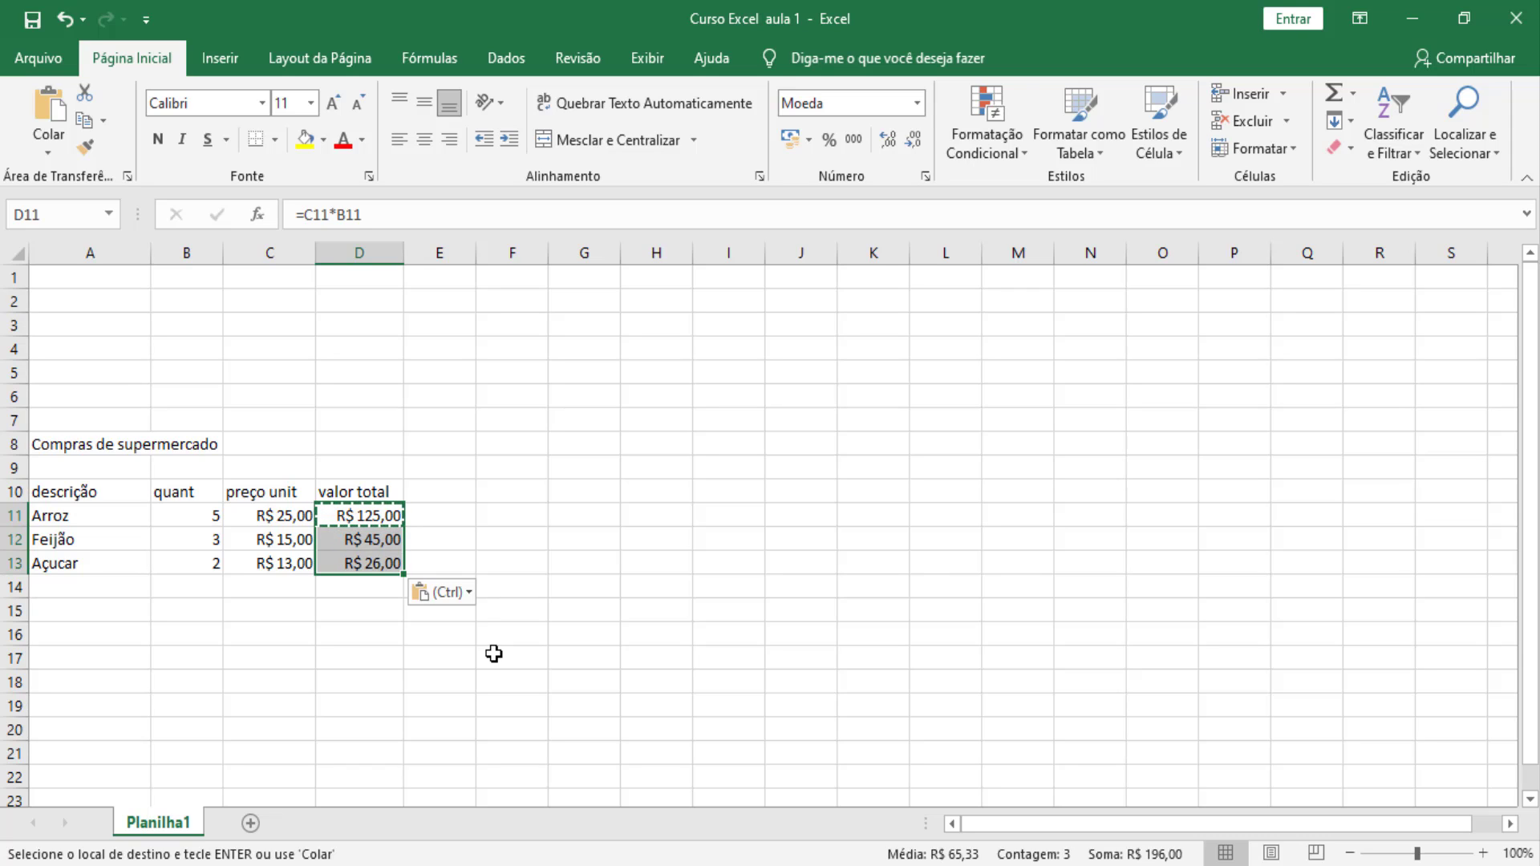
click(351, 539)
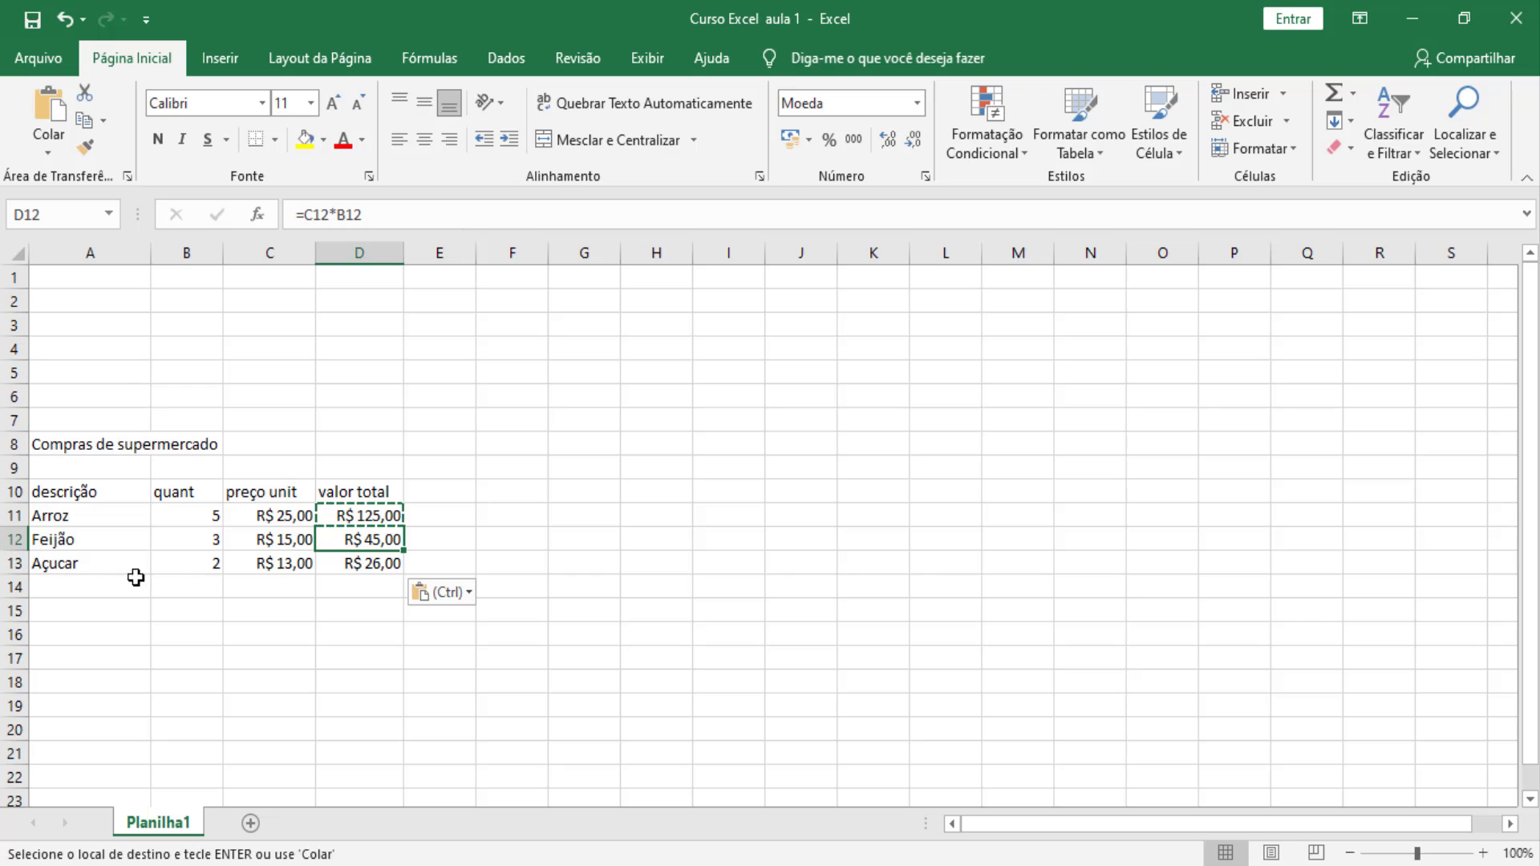
click(350, 561)
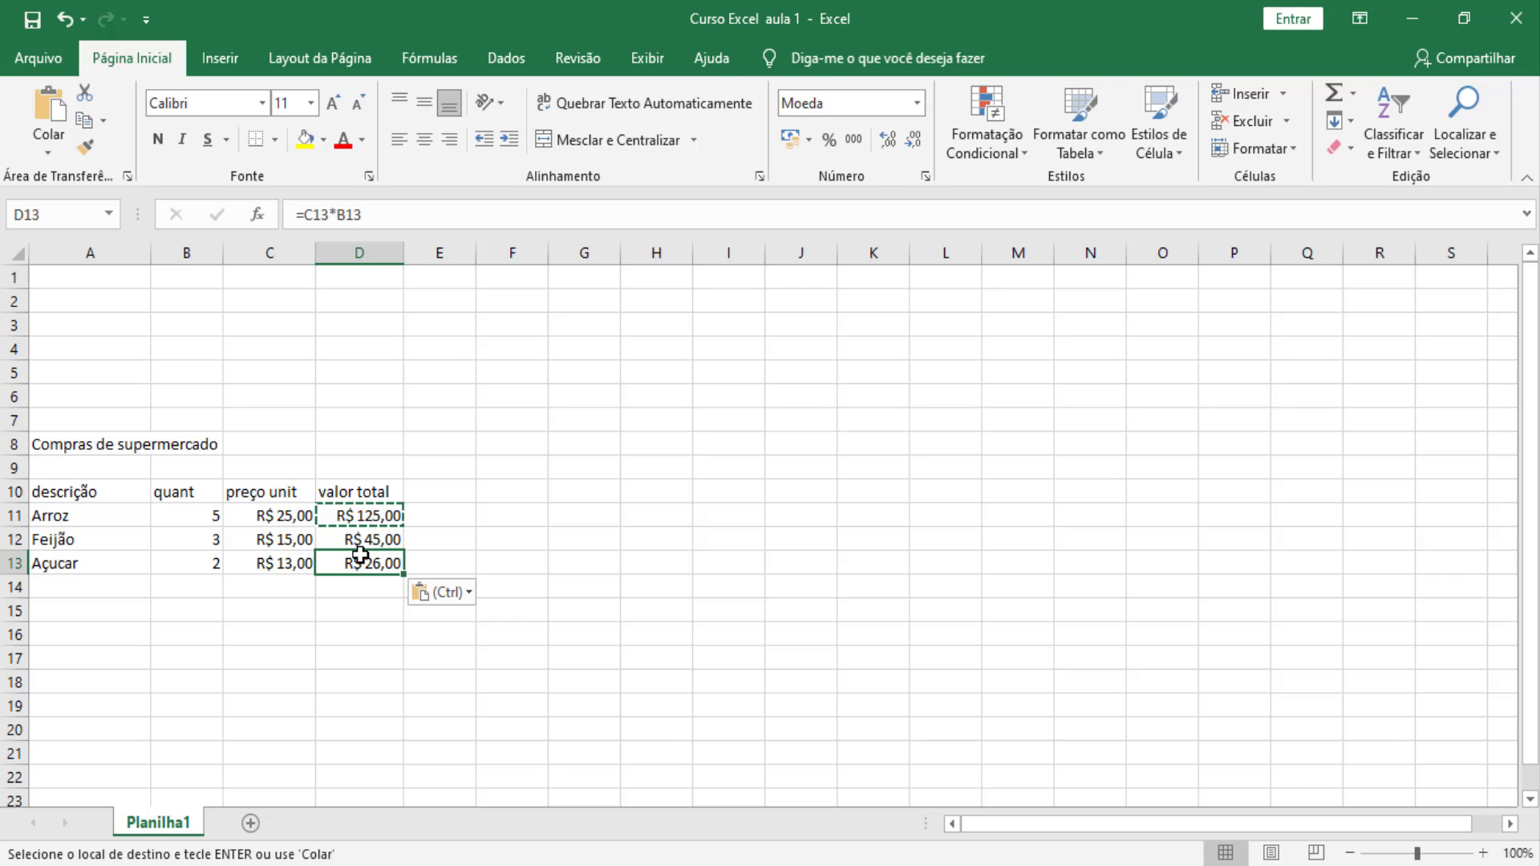
key(Escape)
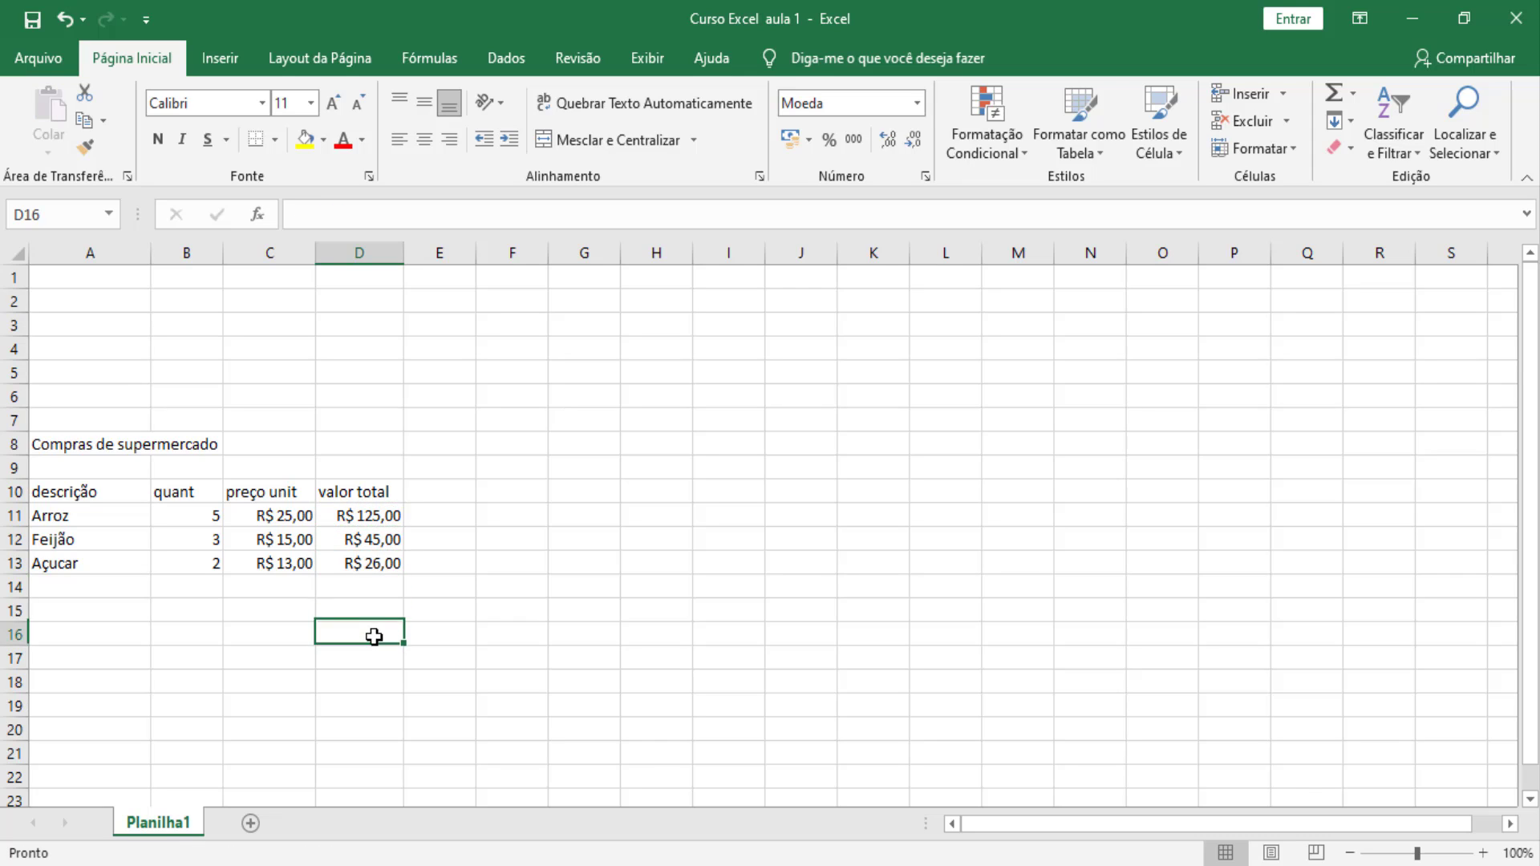
click(375, 637)
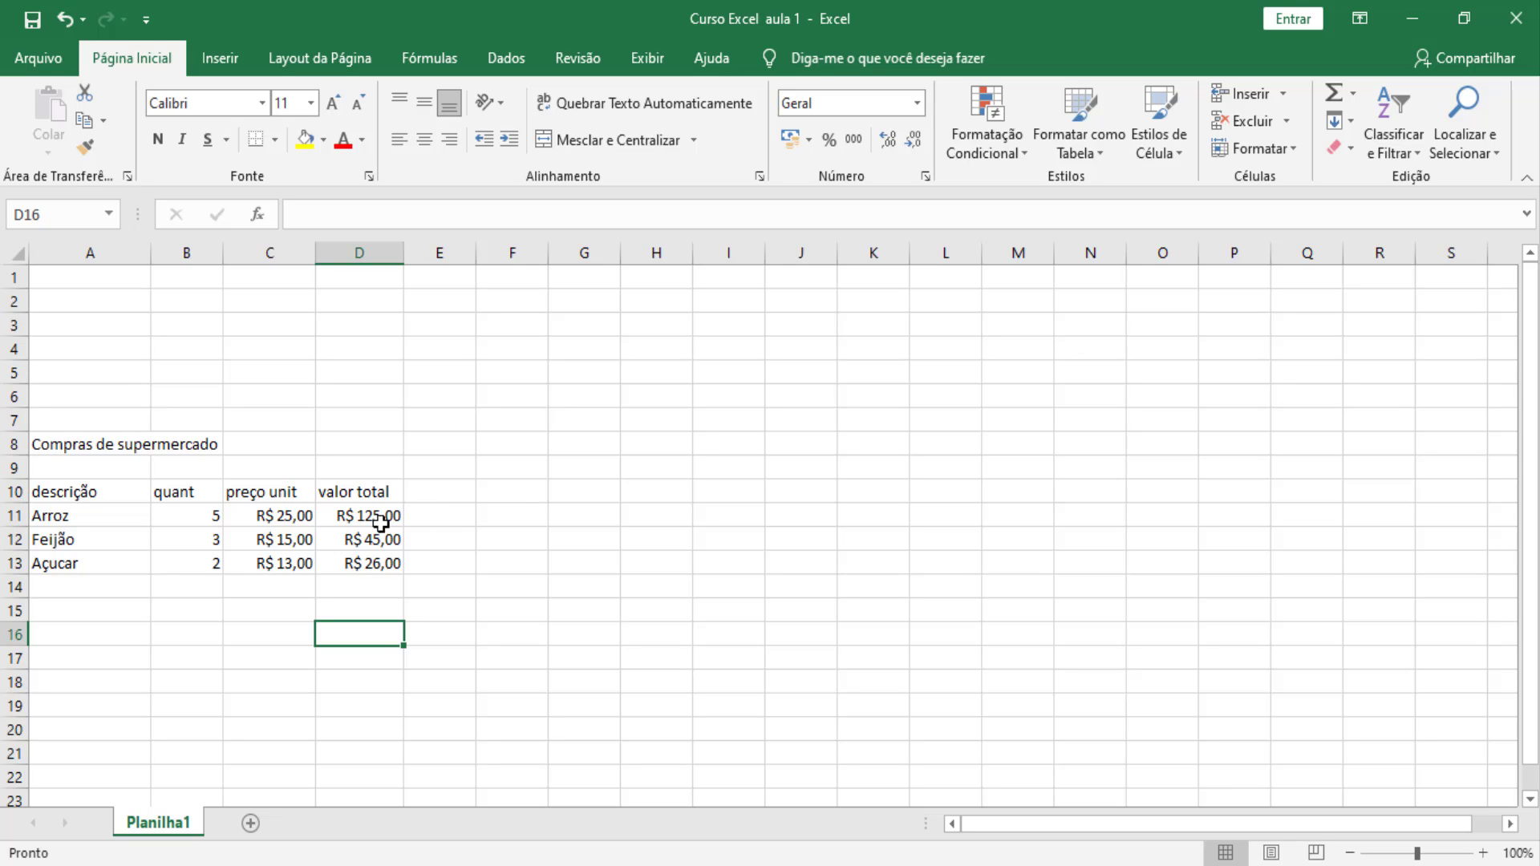
click(341, 517)
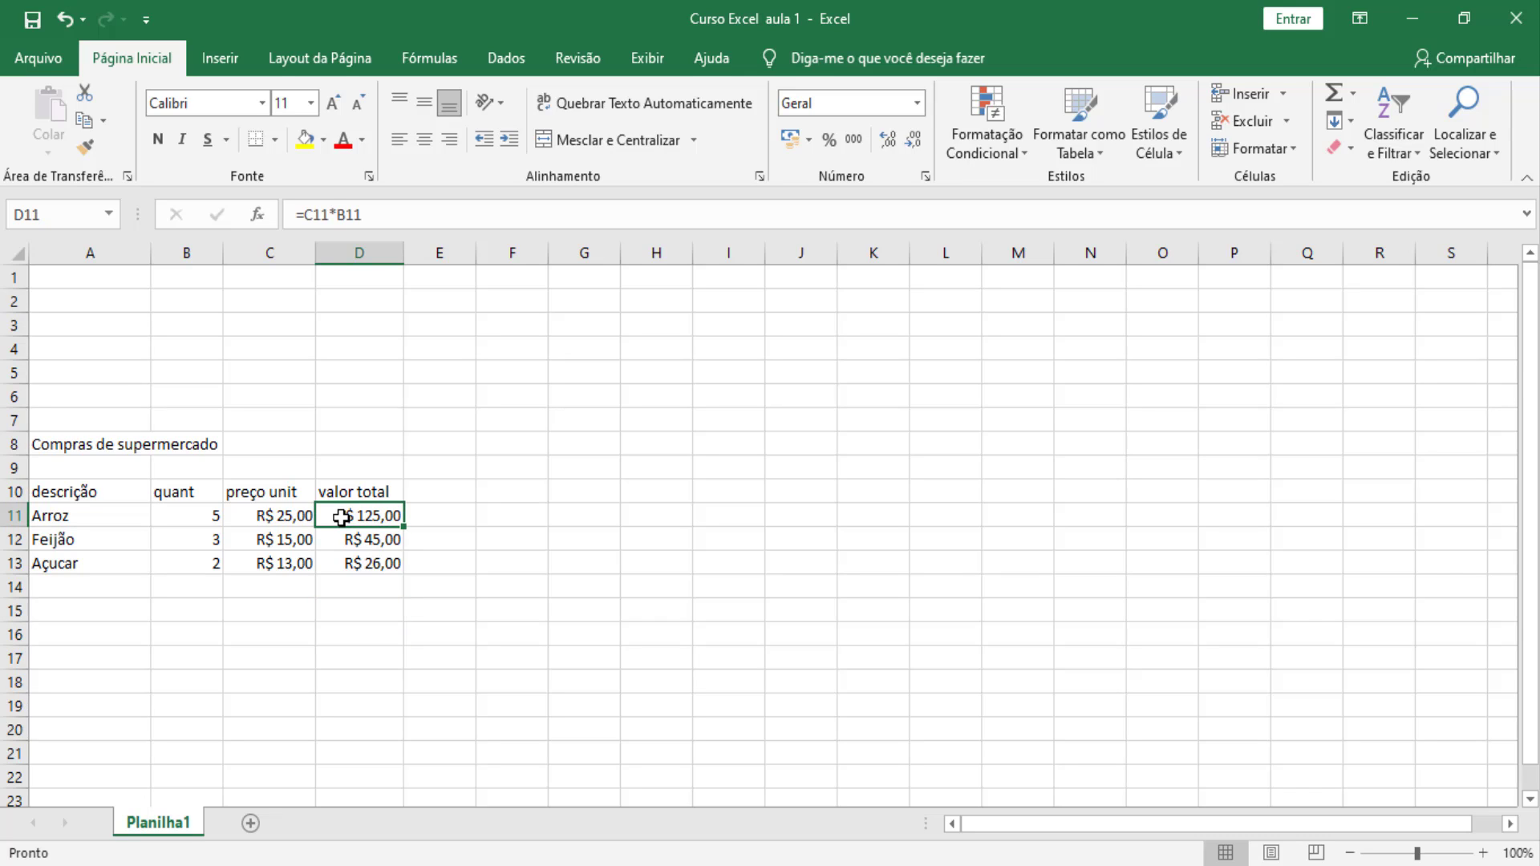
- AutoSum D11:D13 into D14, giving a grand total of R$ 196,00
drag(342, 518, 352, 585)
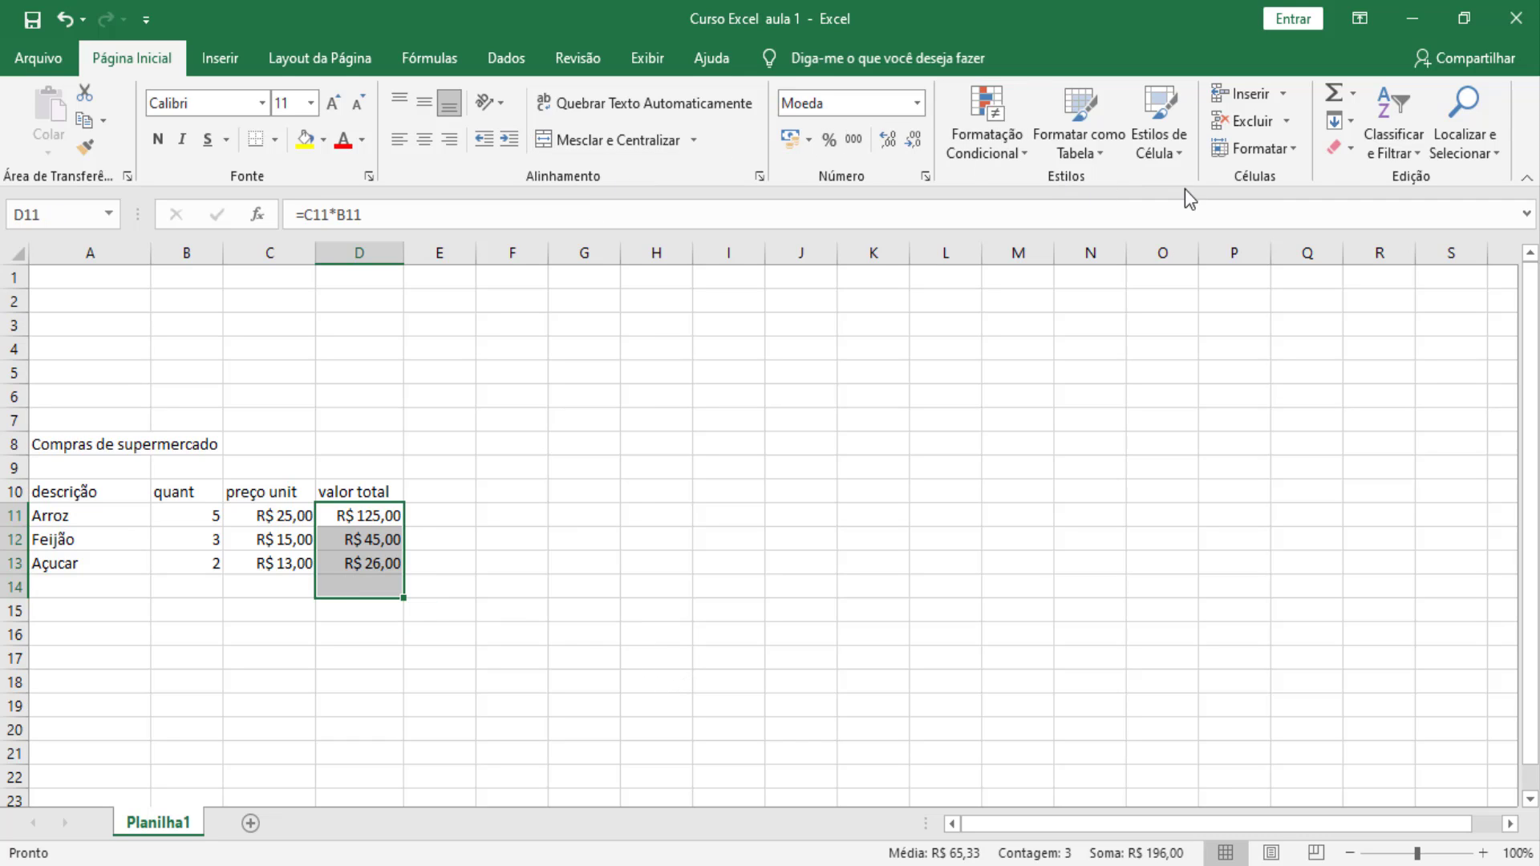
click(1335, 95)
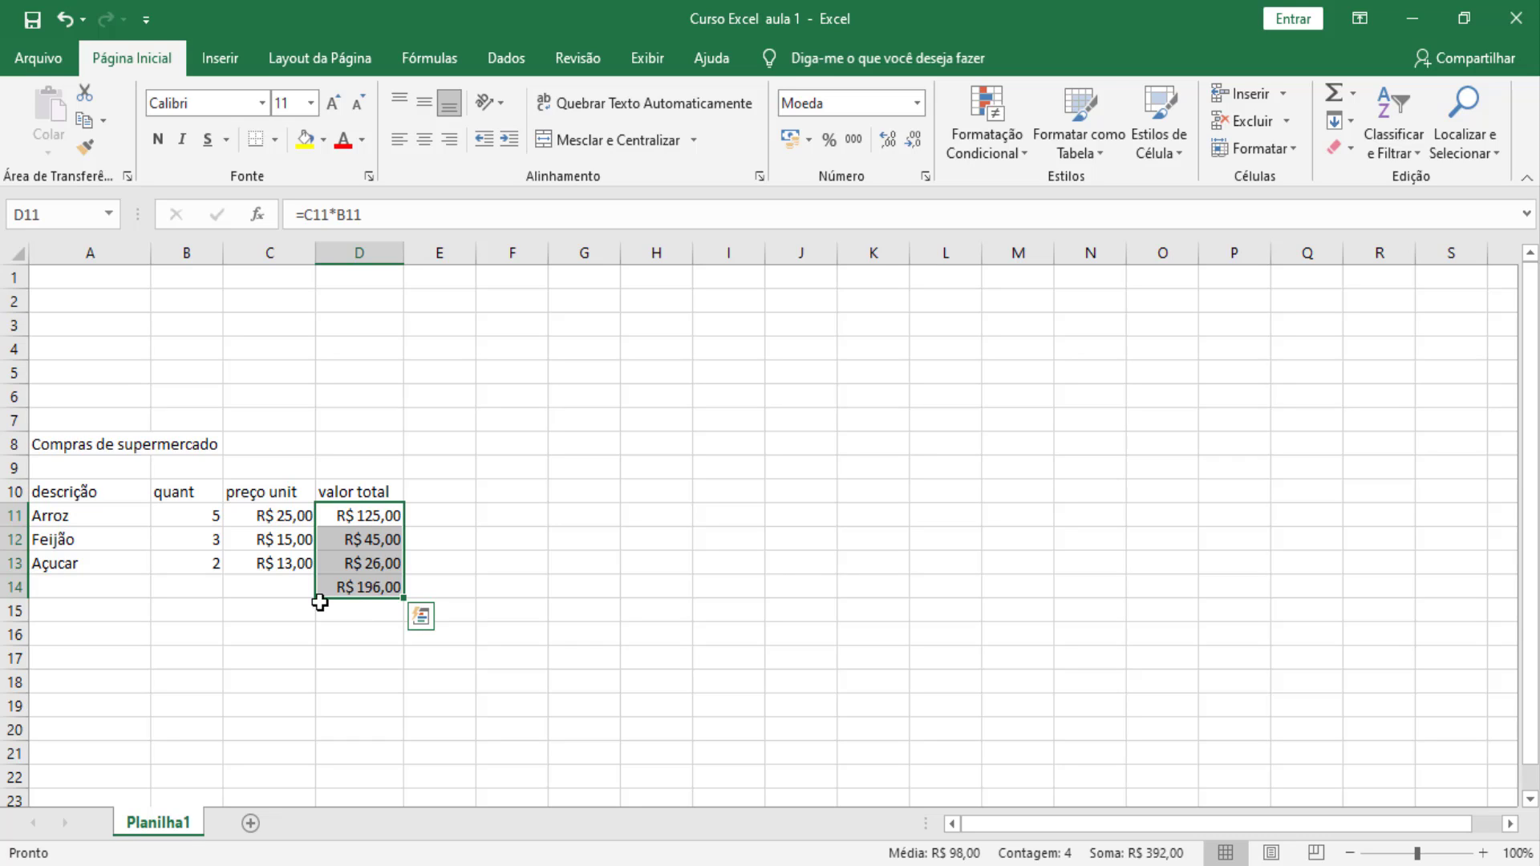
click(291, 610)
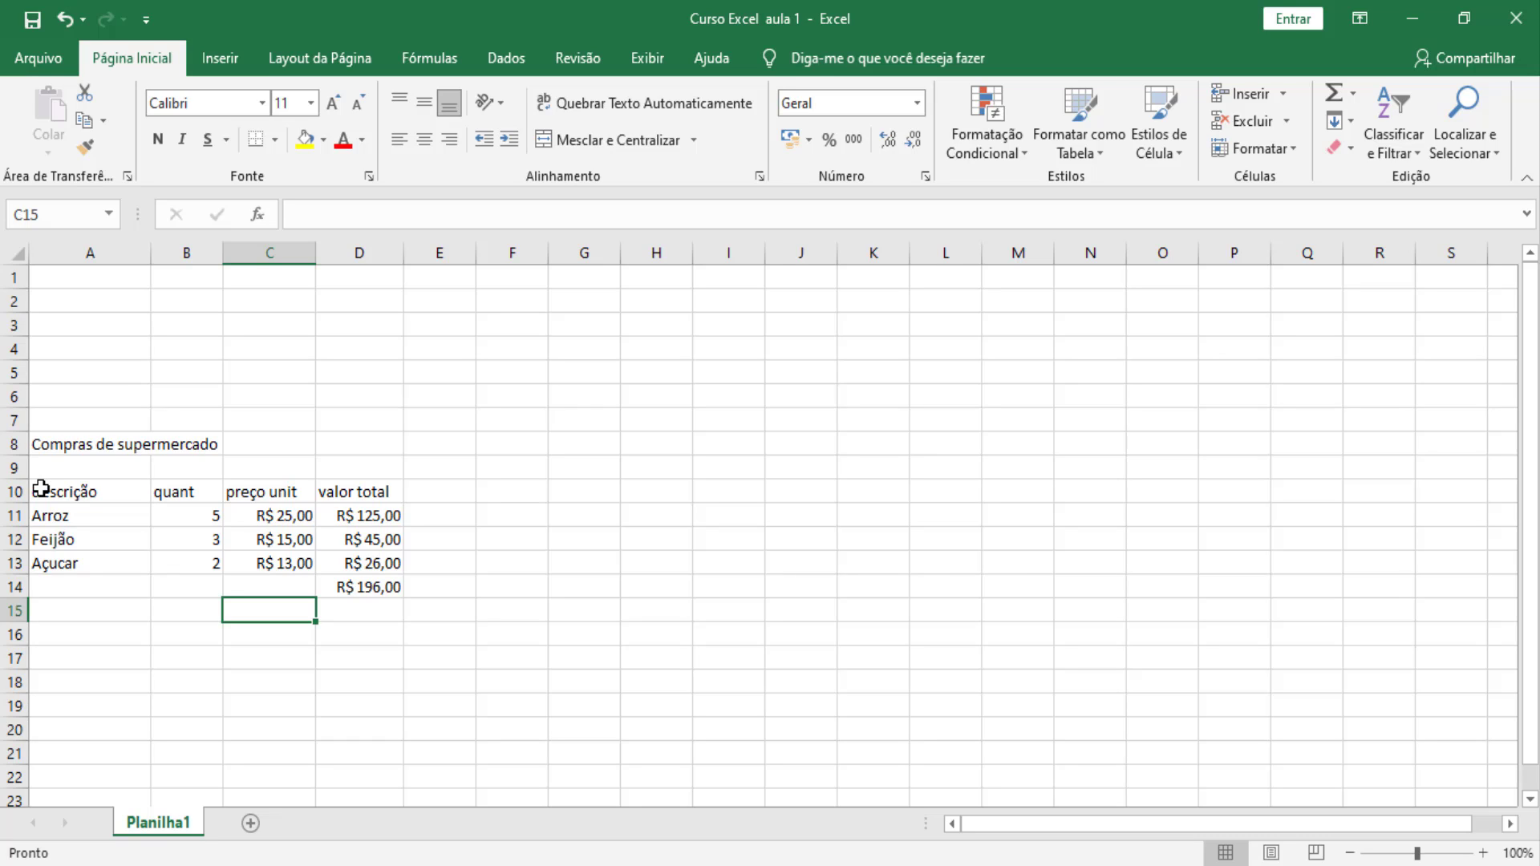
- Add inner and outline borders to the table A10:D14 via Formatar células
mouse_move(41, 489)
mouse_down()
mouse_move(69, 575)
mouse_move(353, 603)
mouse_move(378, 590)
mouse_up()
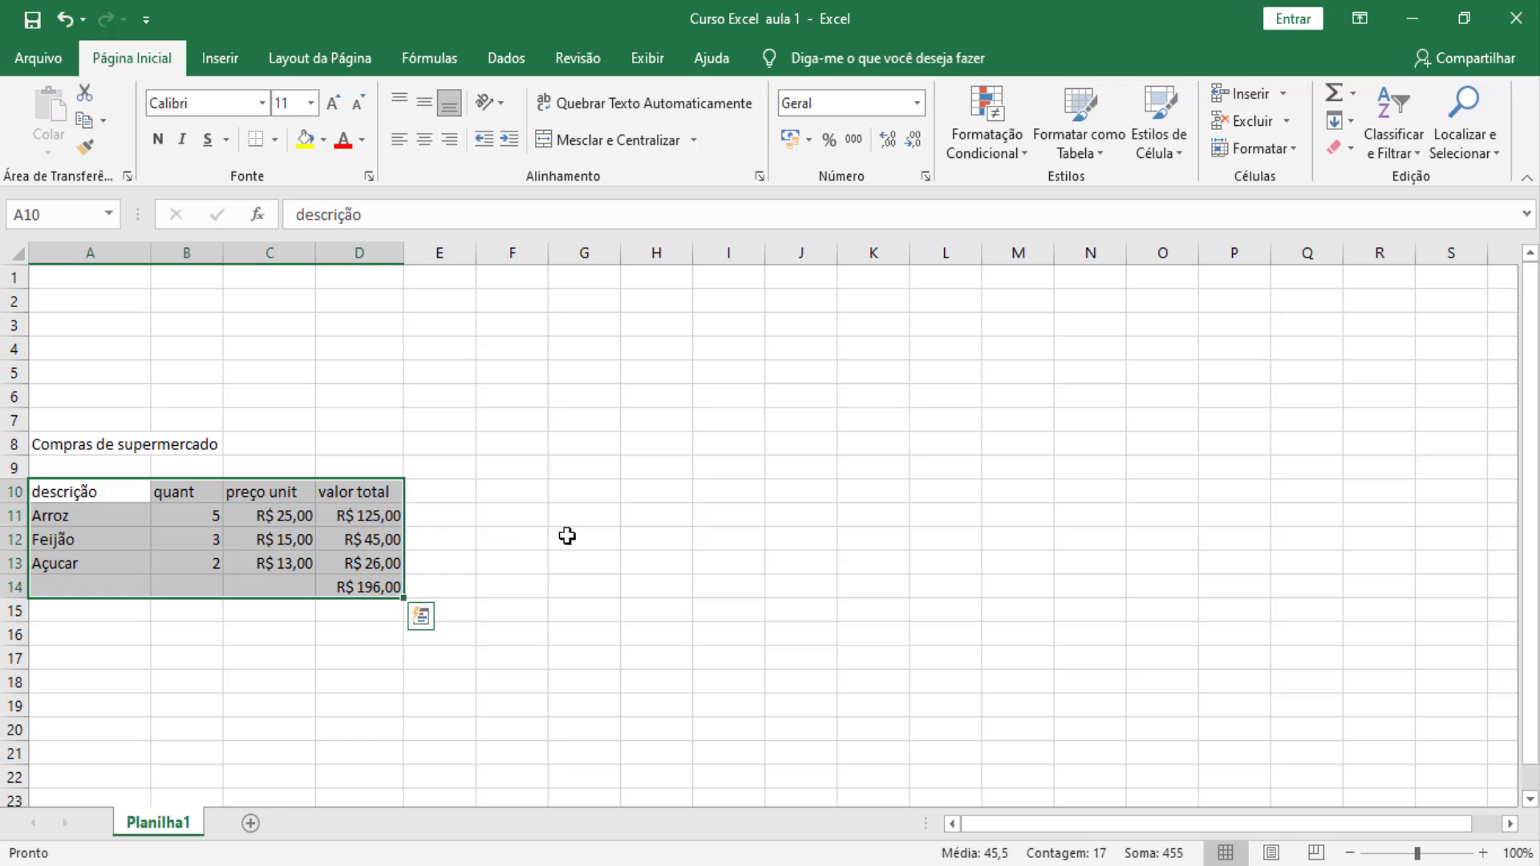
right_click(368, 522)
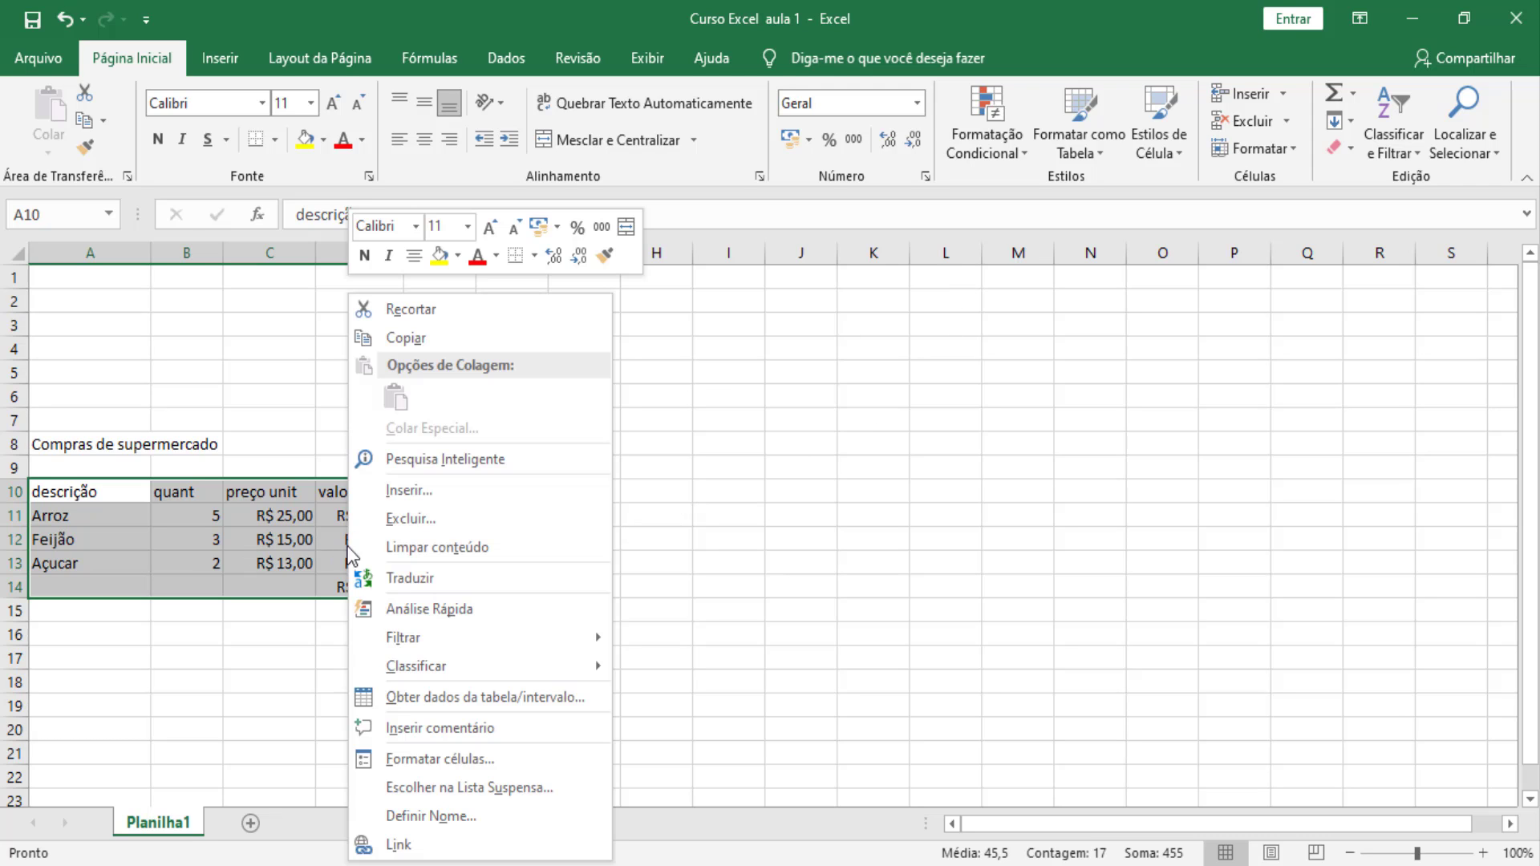
click(441, 759)
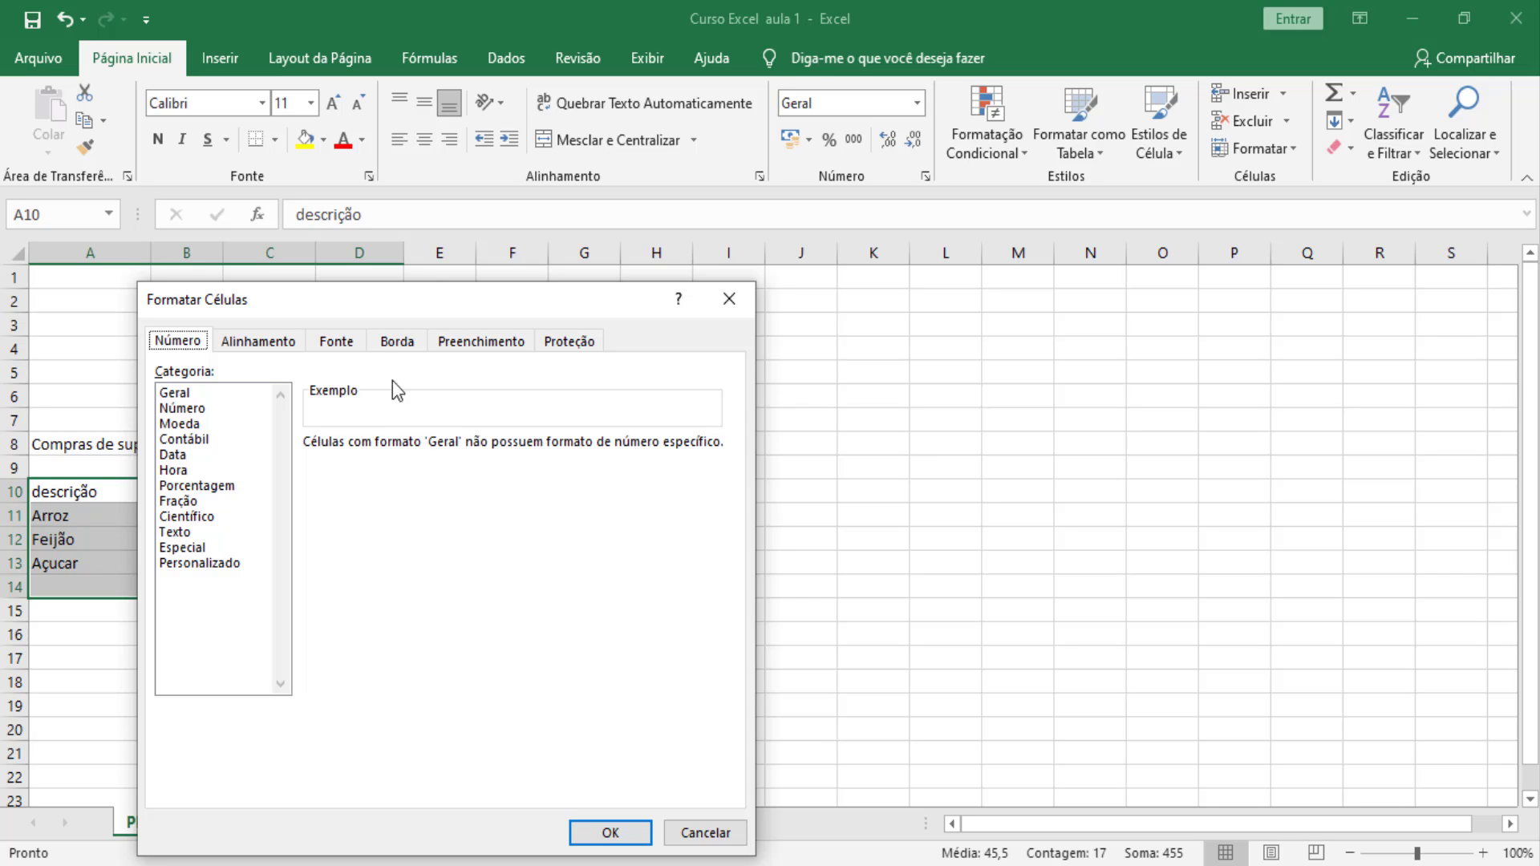
click(396, 341)
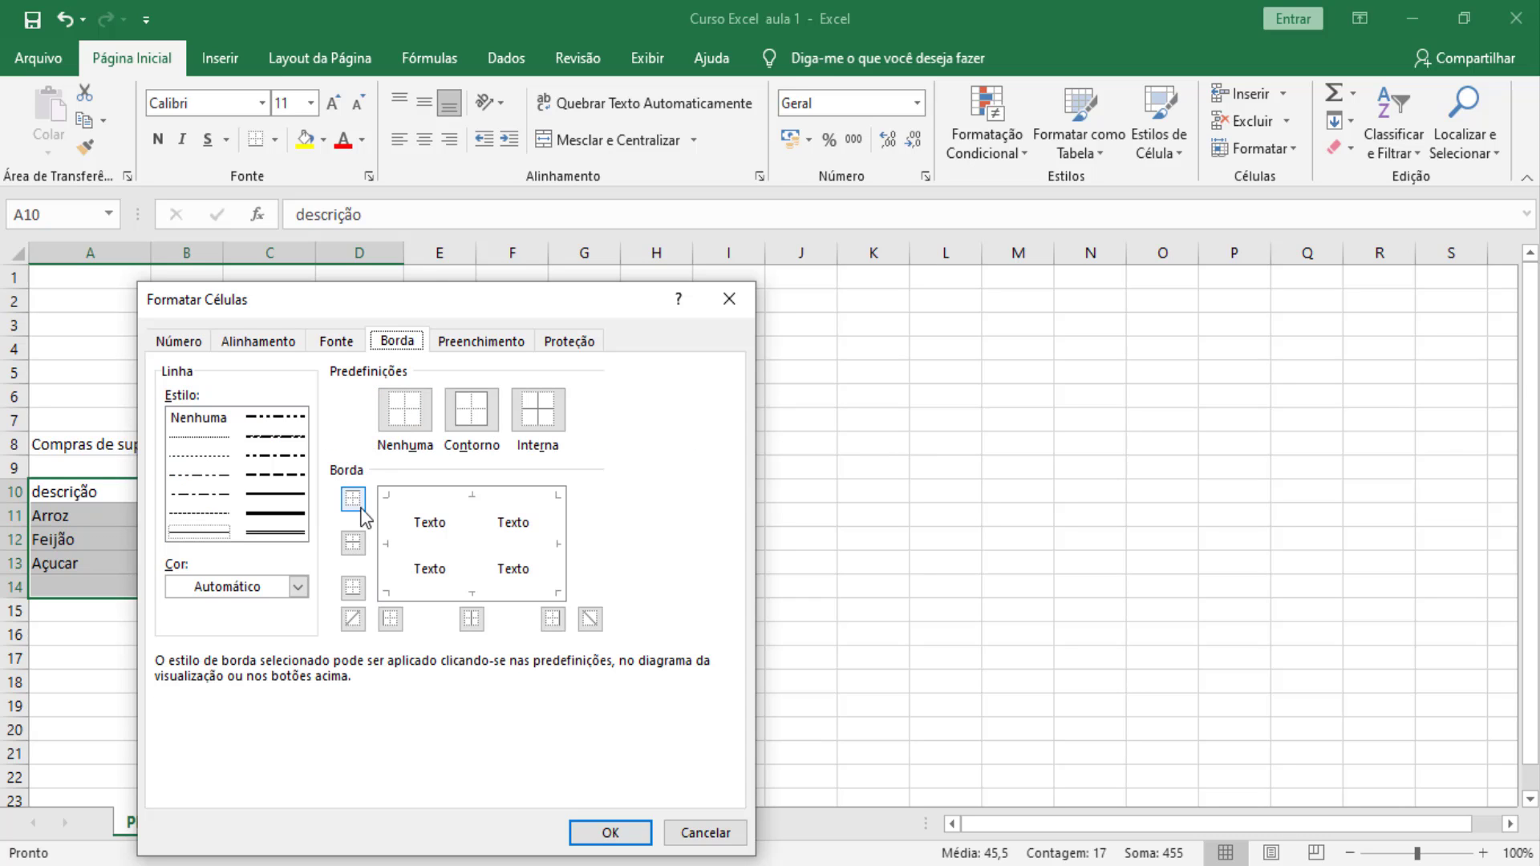
click(536, 416)
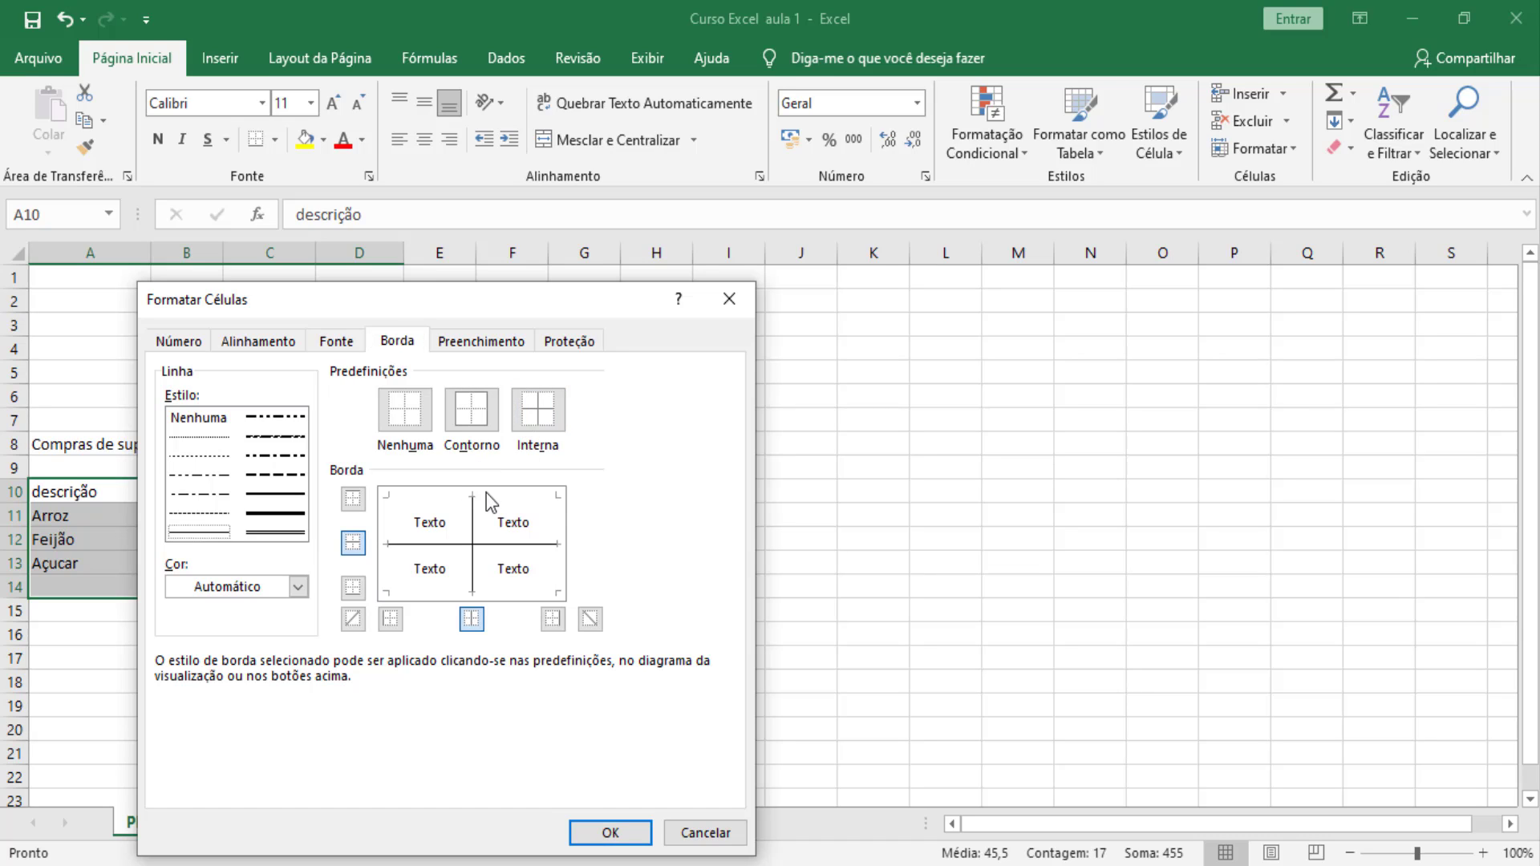
click(471, 416)
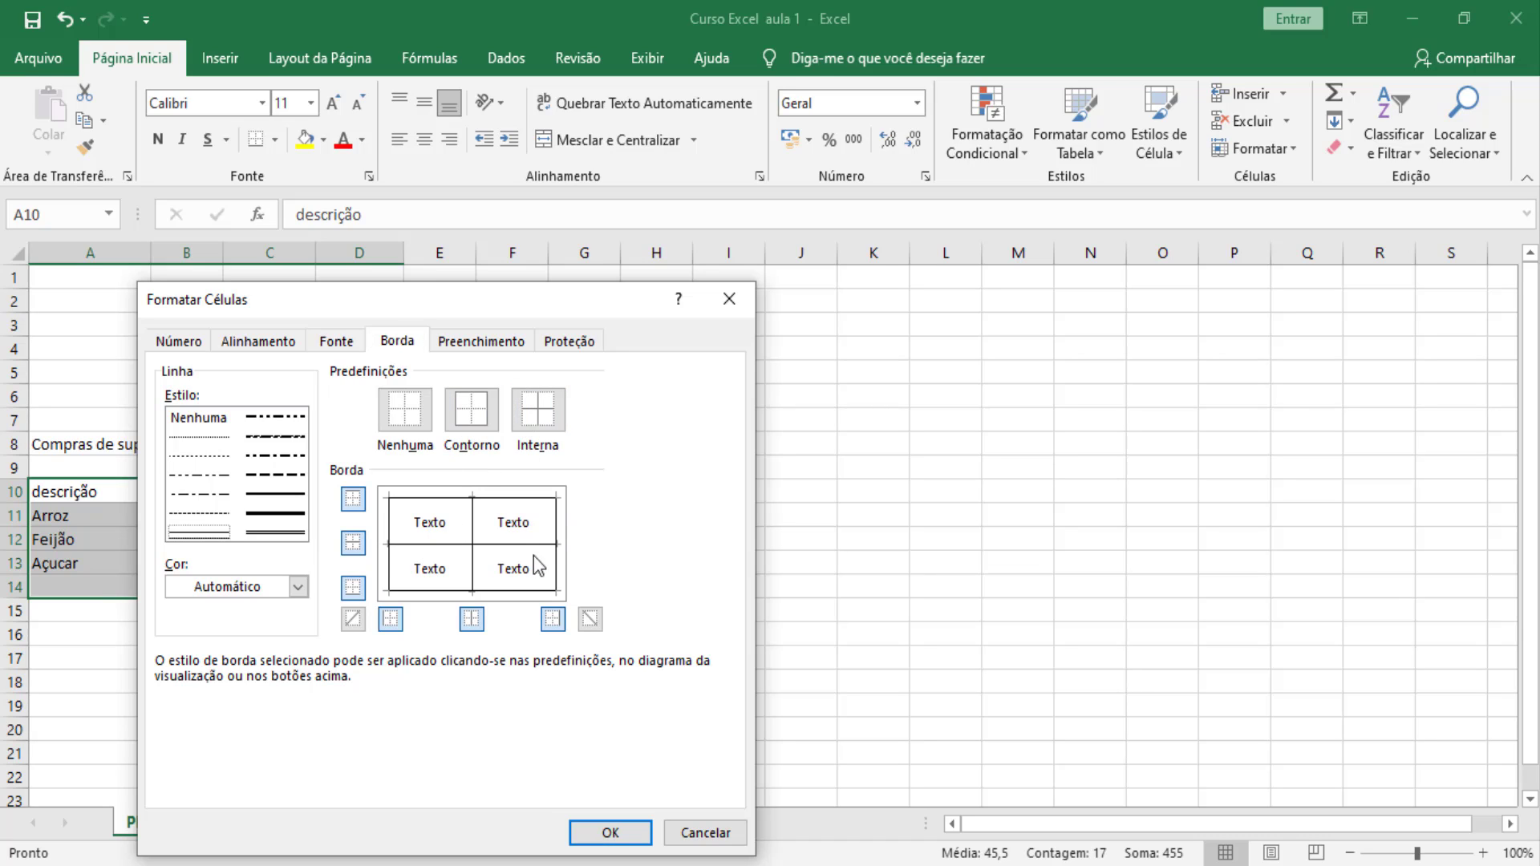
click(610, 835)
click(304, 703)
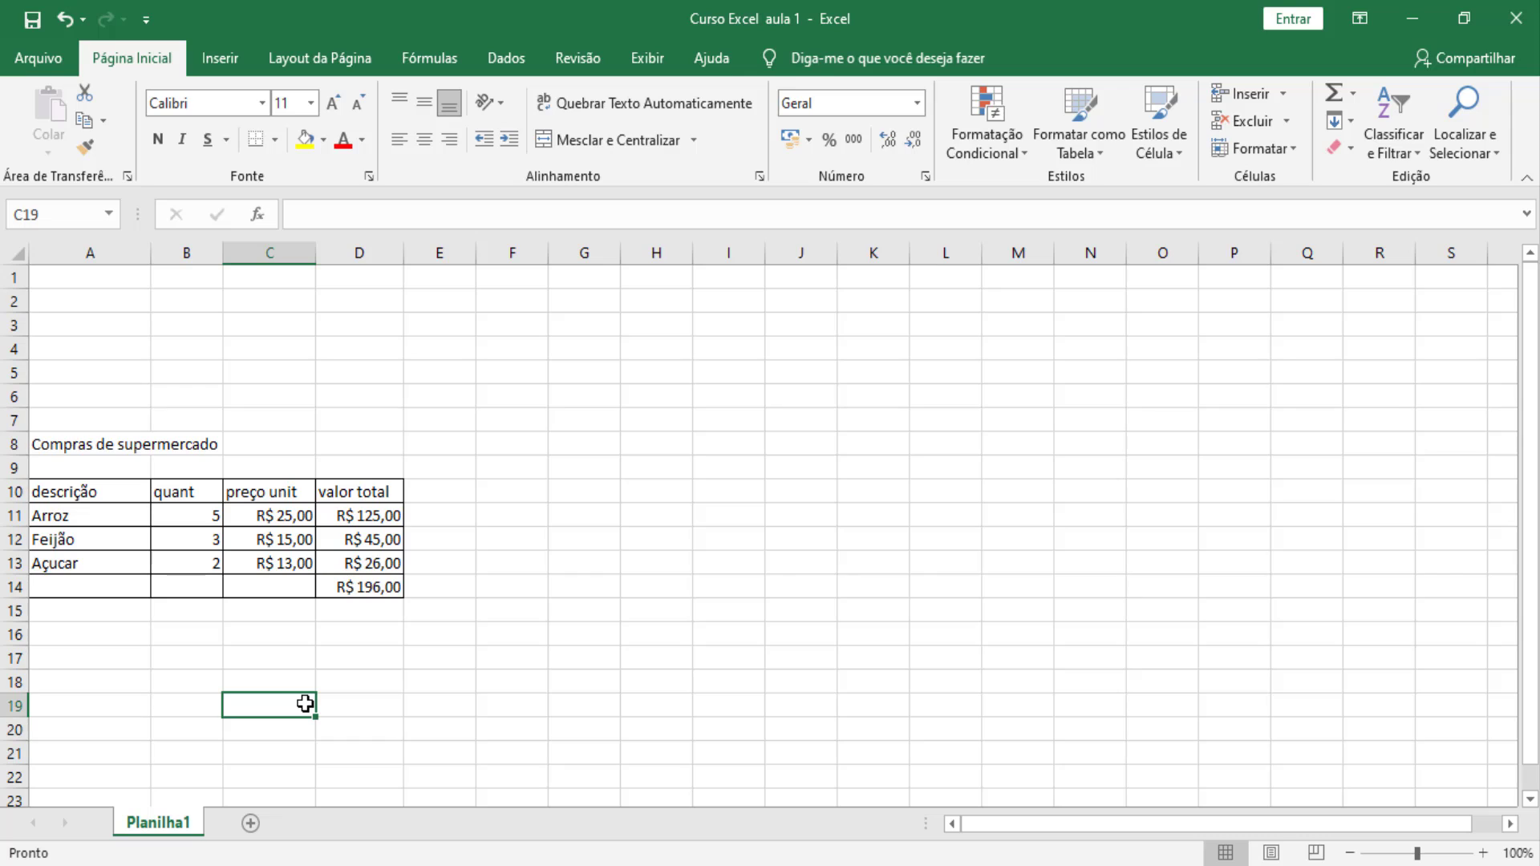
- Label cell A14 'Total de gasto'
click(81, 591)
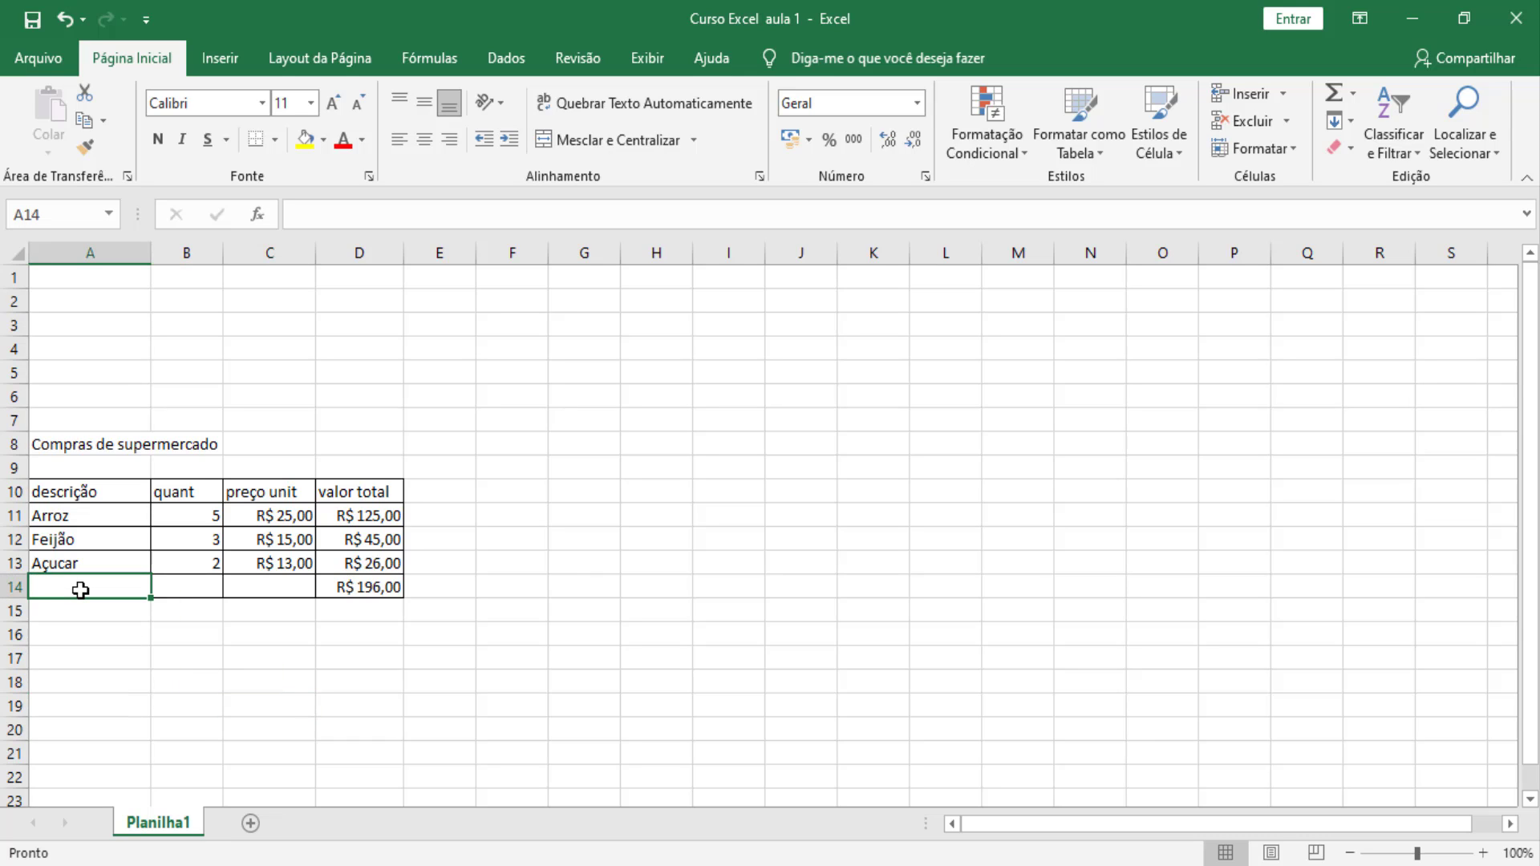
text(Tot)
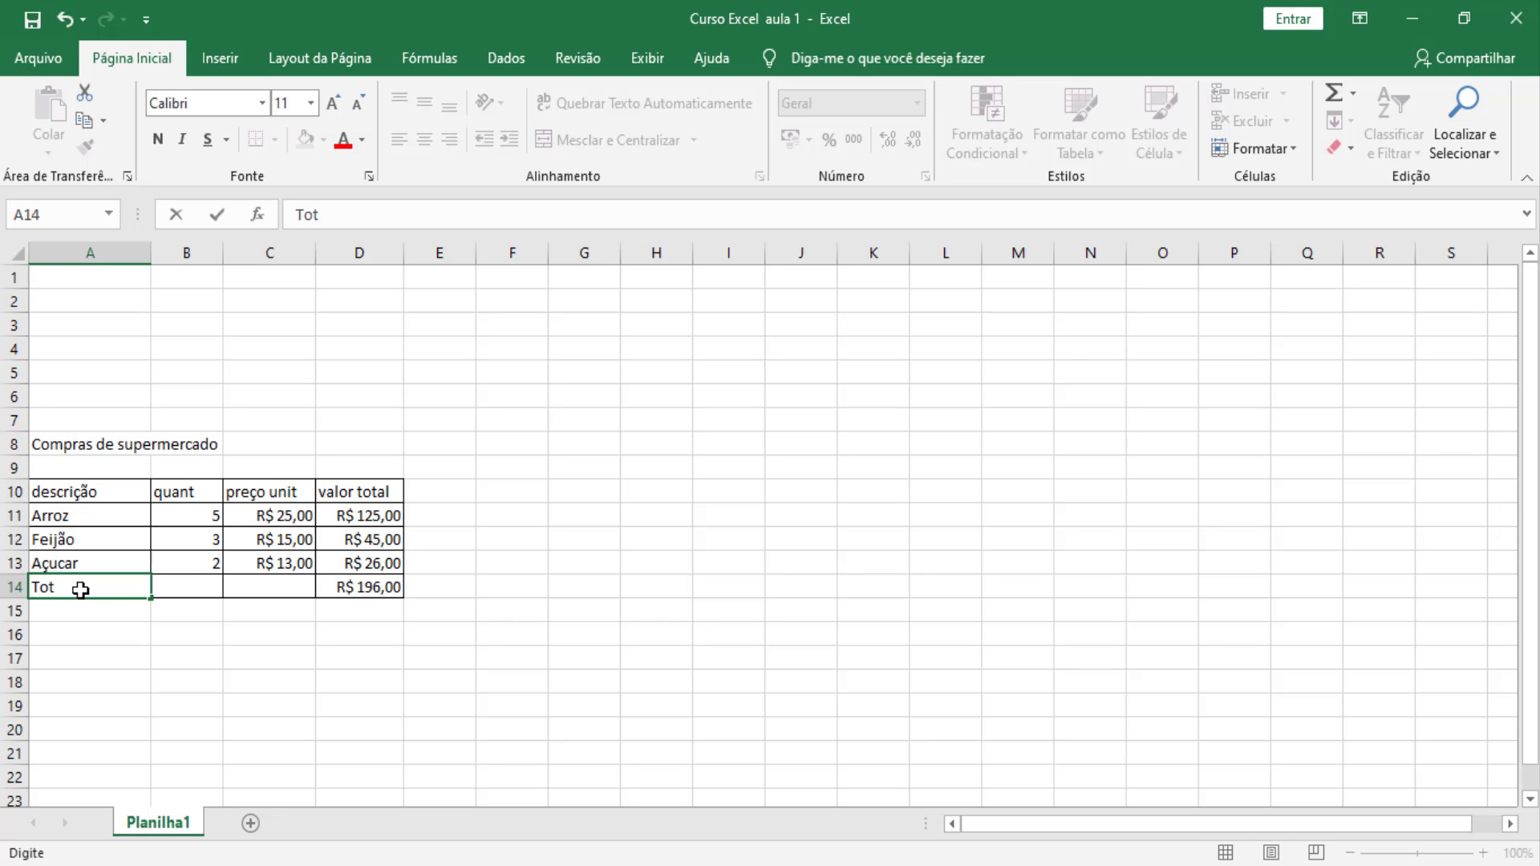
text(al de g)
text(asto)
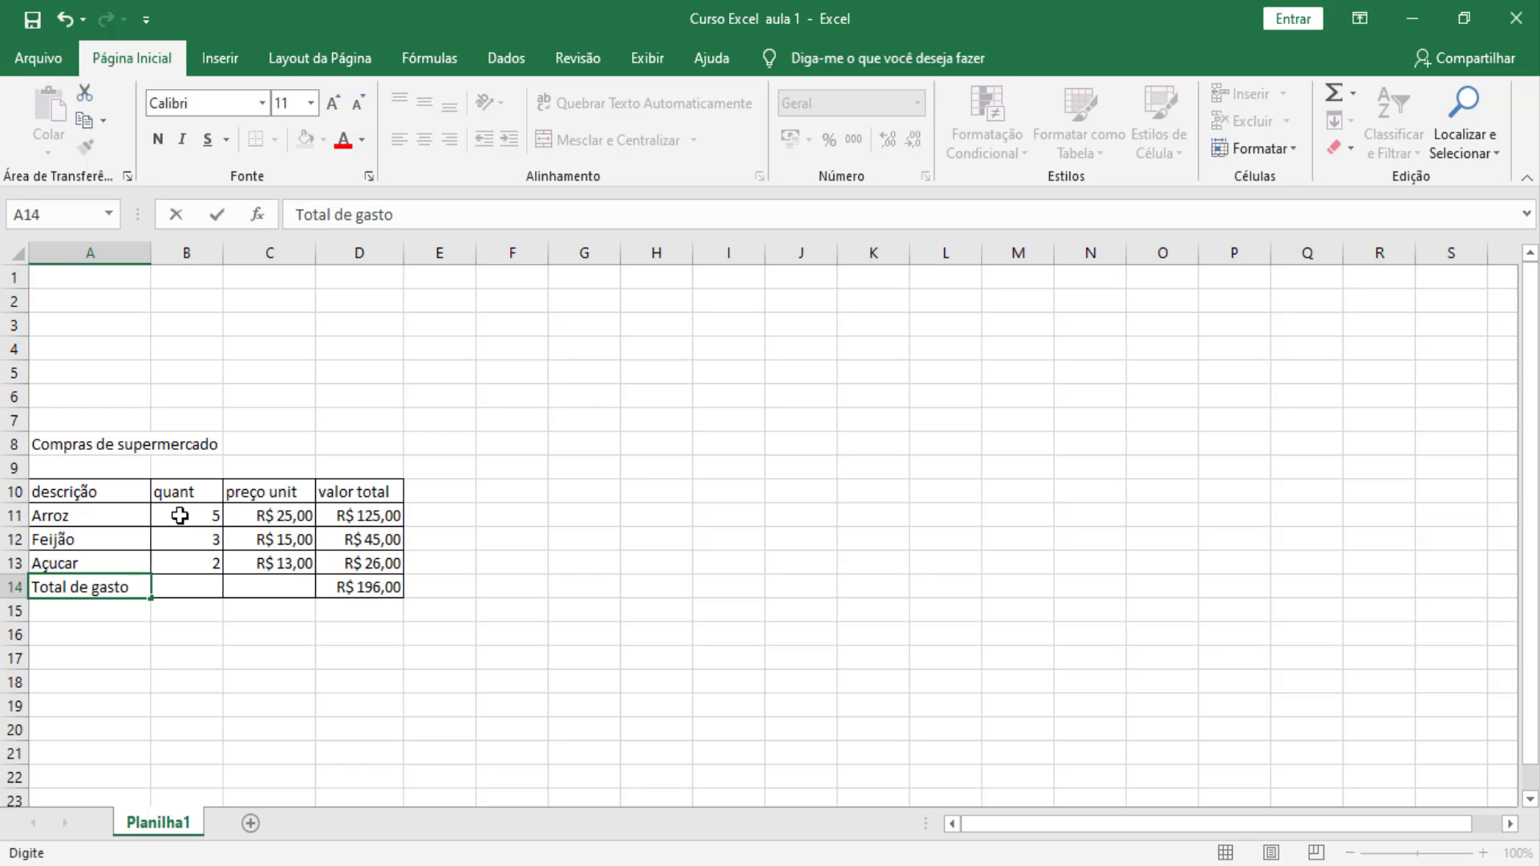
click(180, 516)
- AutoSum the quantities B11:B13 into B14, showing 10
drag(179, 516, 175, 579)
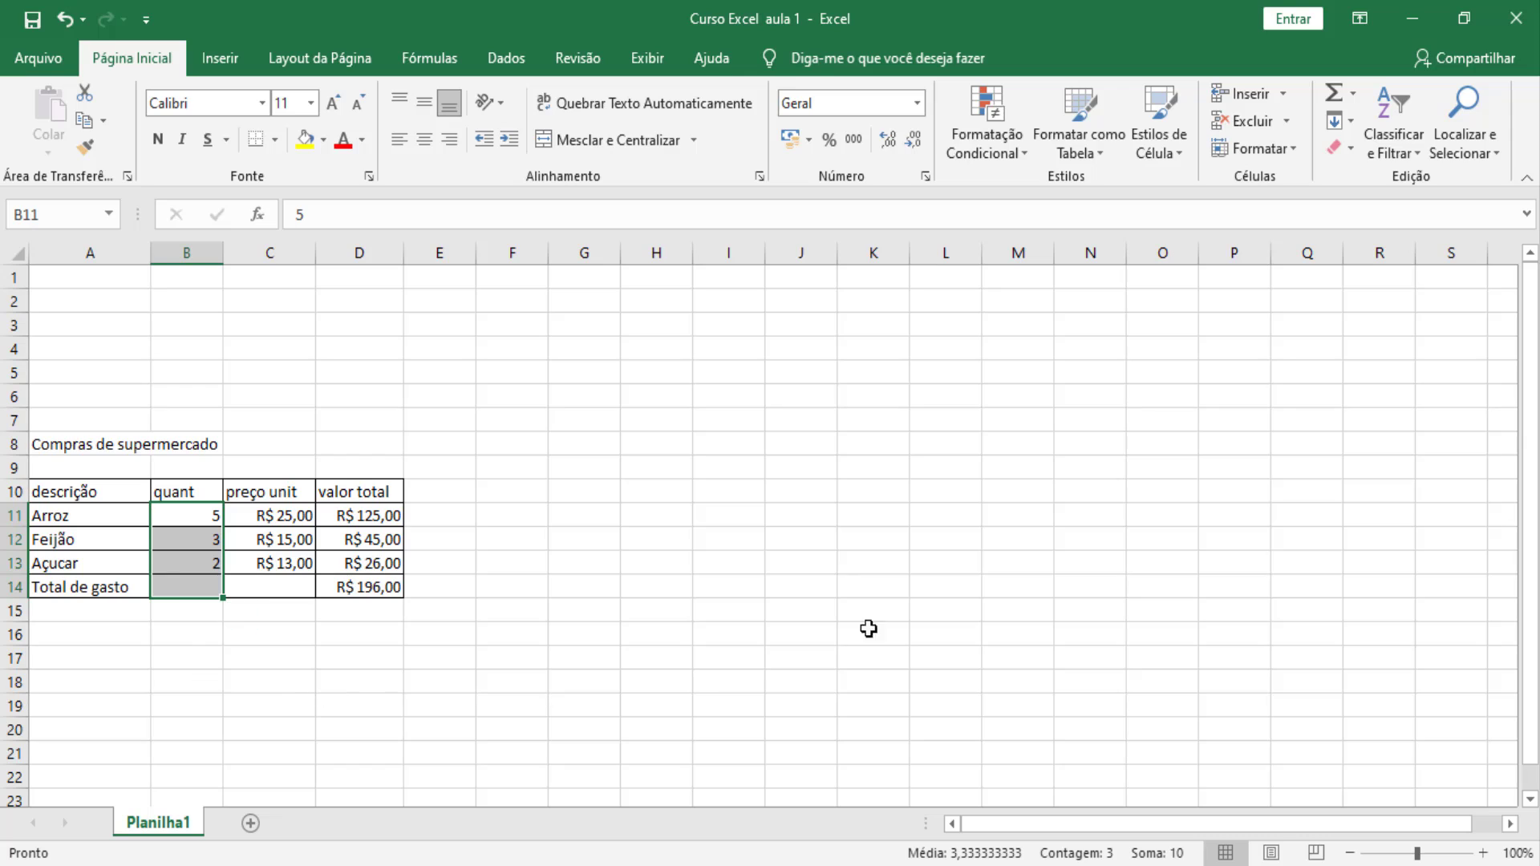
click(1331, 97)
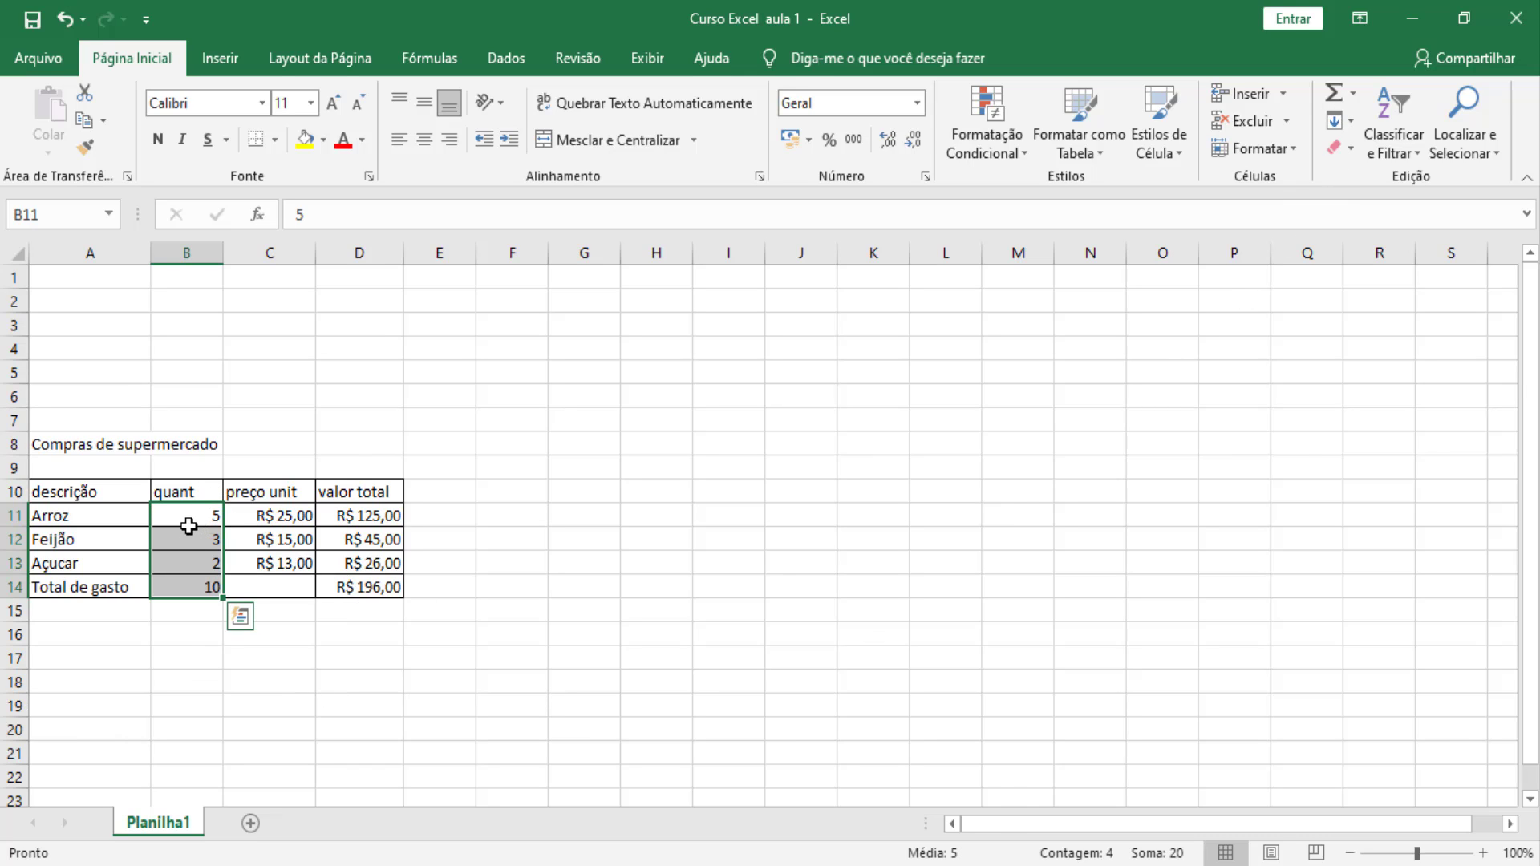
click(177, 625)
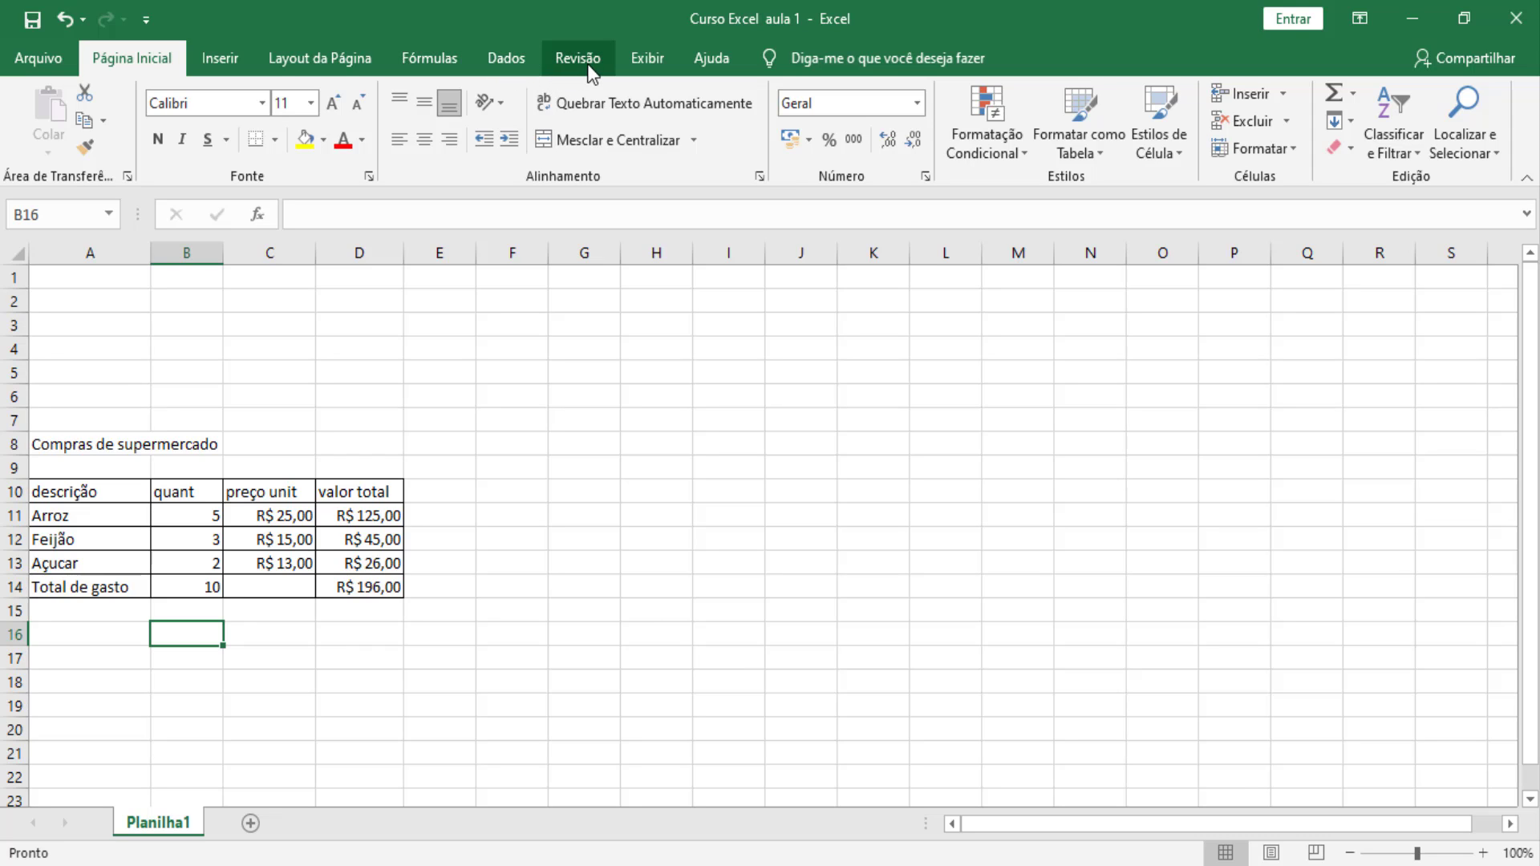
- Open the Arquivo backstage view to see recent workbooks like Curso Excel aula 1
click(41, 61)
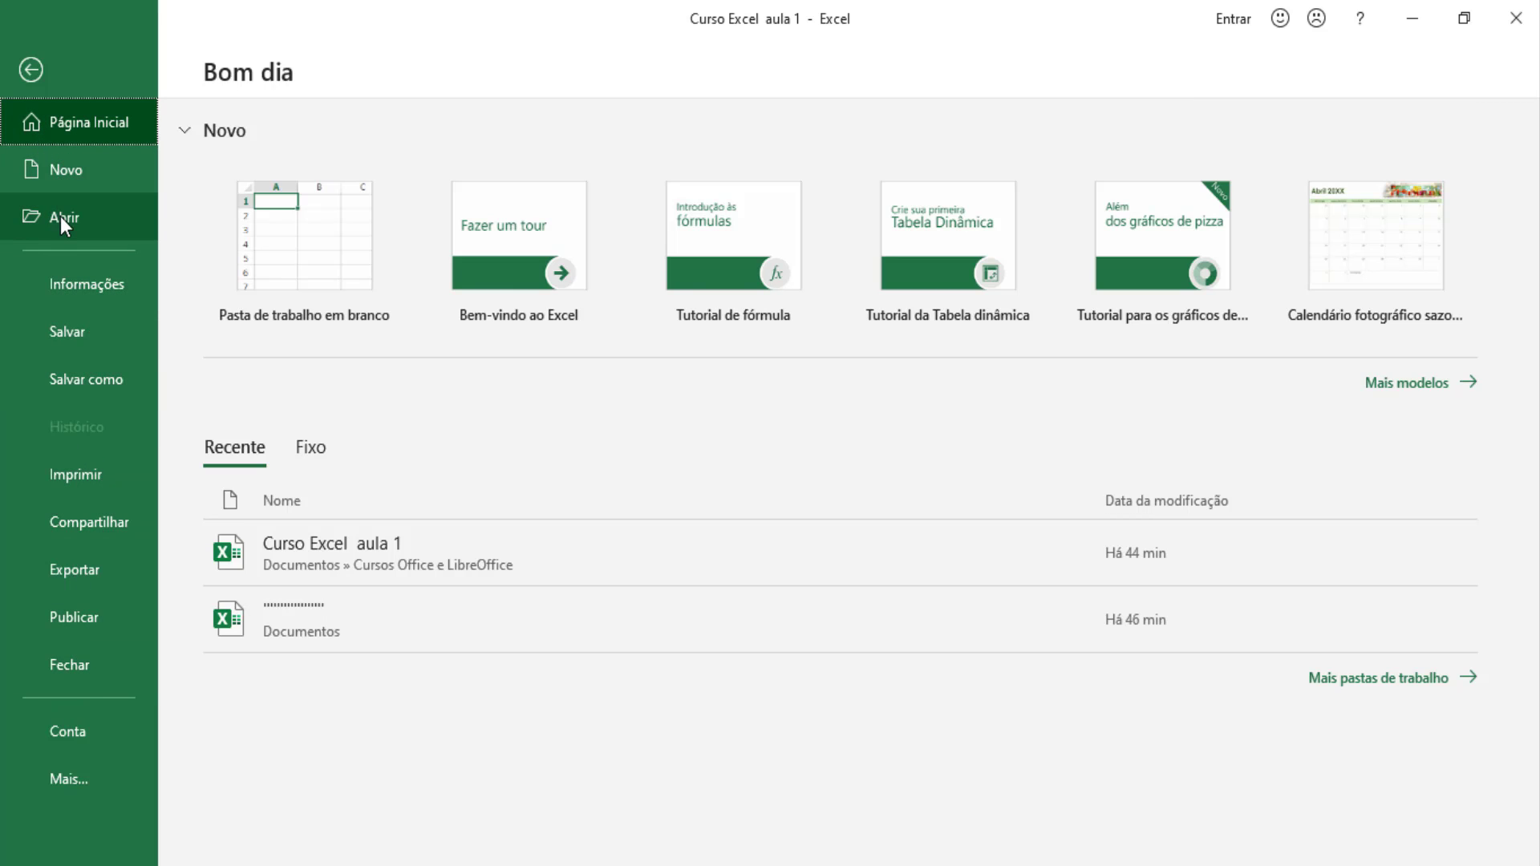
- Leave the backstage view to return to the bordered supermarket table totalling R$ 196,00
click(30, 71)
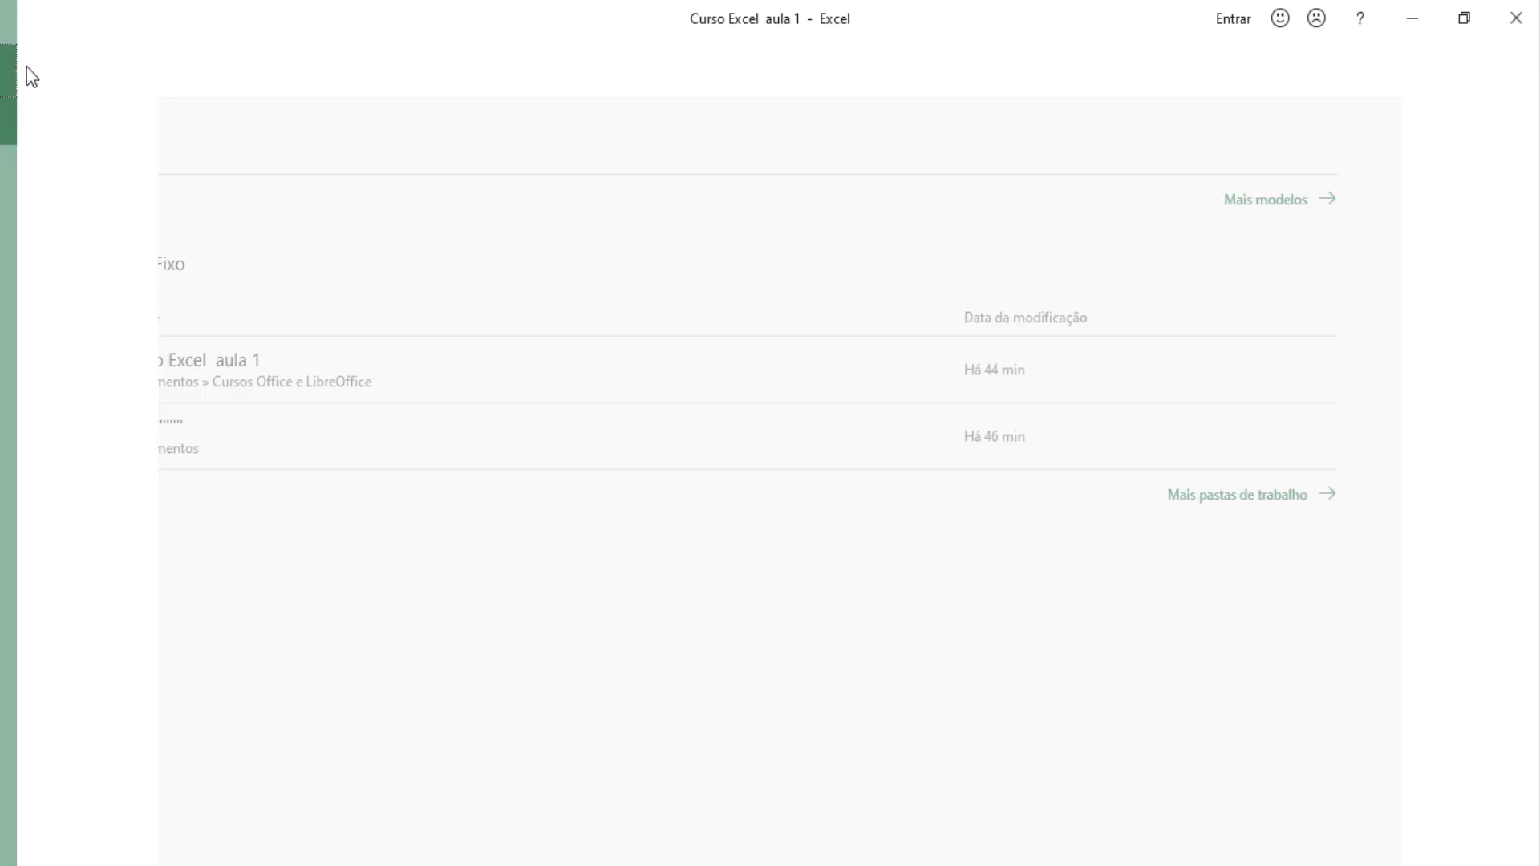